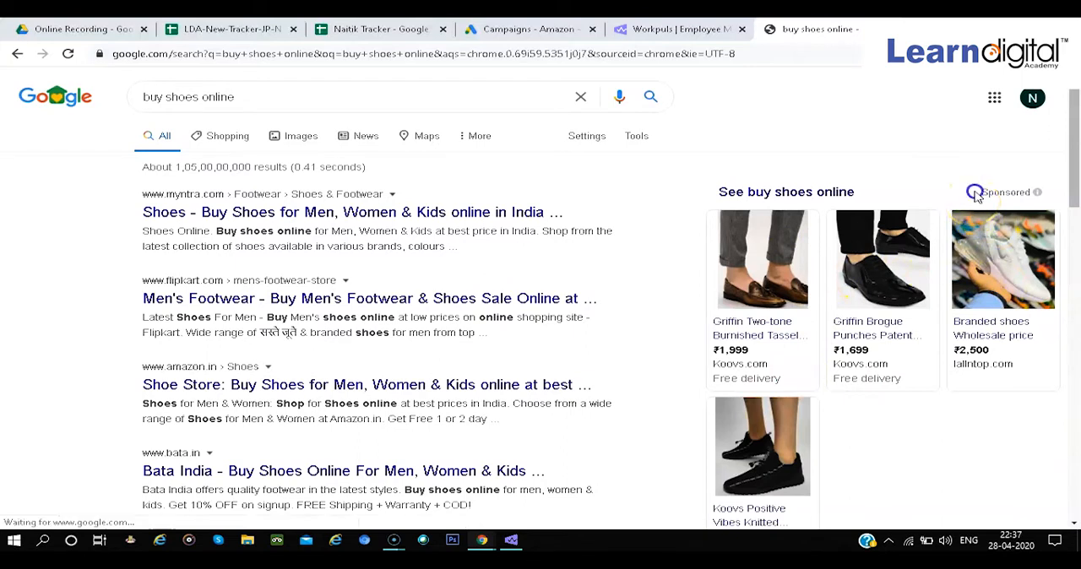
# Examine the sponsored shoe listings shown for the search "buy shoes online"
pyautogui.tripleClick(975, 203)
pyautogui.moveTo(974, 201); pyautogui.dragTo(1030, 200)
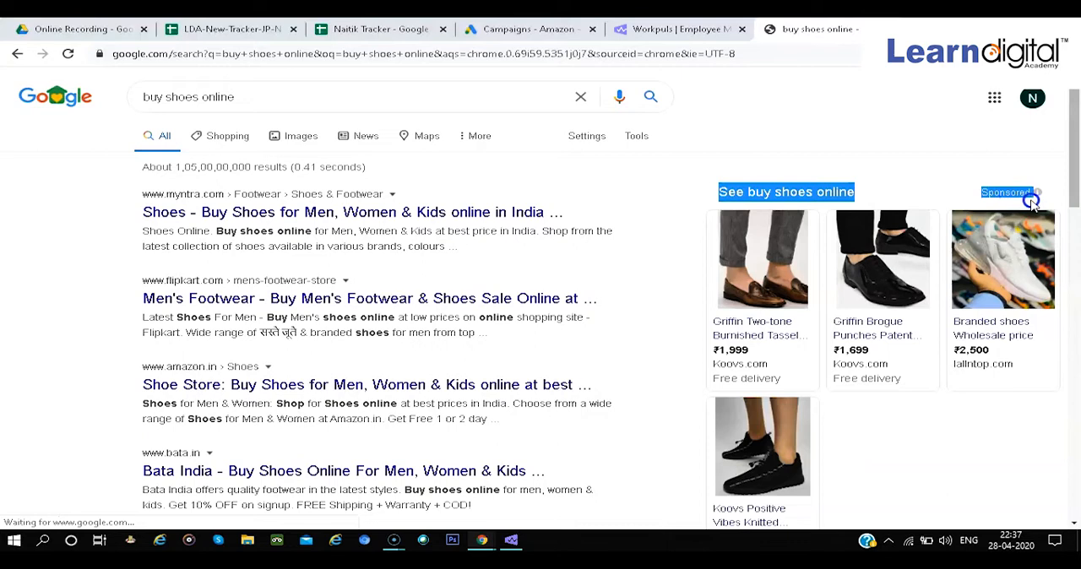
pyautogui.click(939, 166)
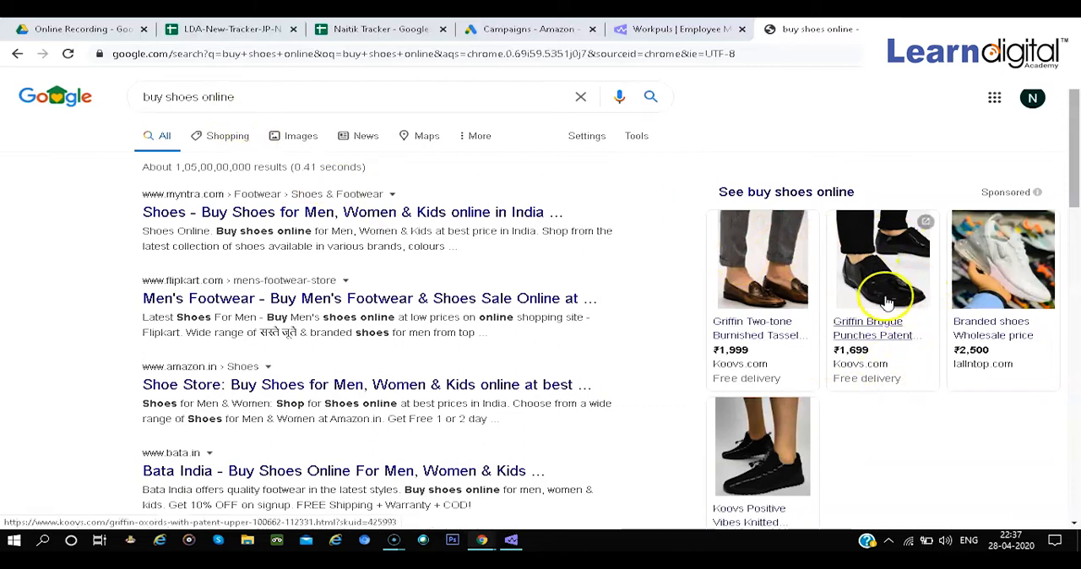
pyautogui.click(738, 389)
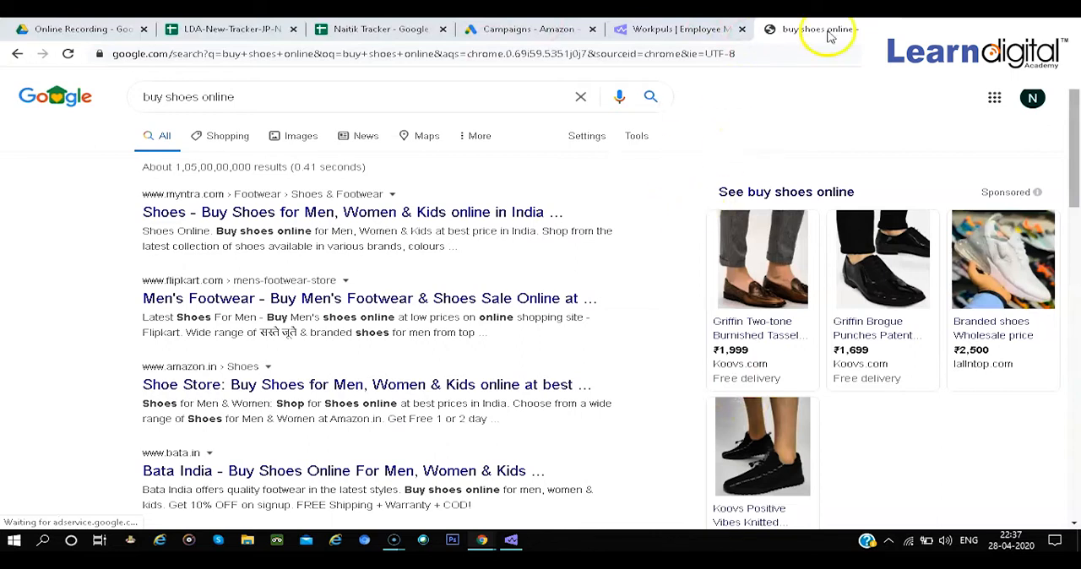
# Search Google for "google merchant center" in a new tab and open the Merchant Center page of Google for Retail
pyautogui.hotkey('ctrl', 't')
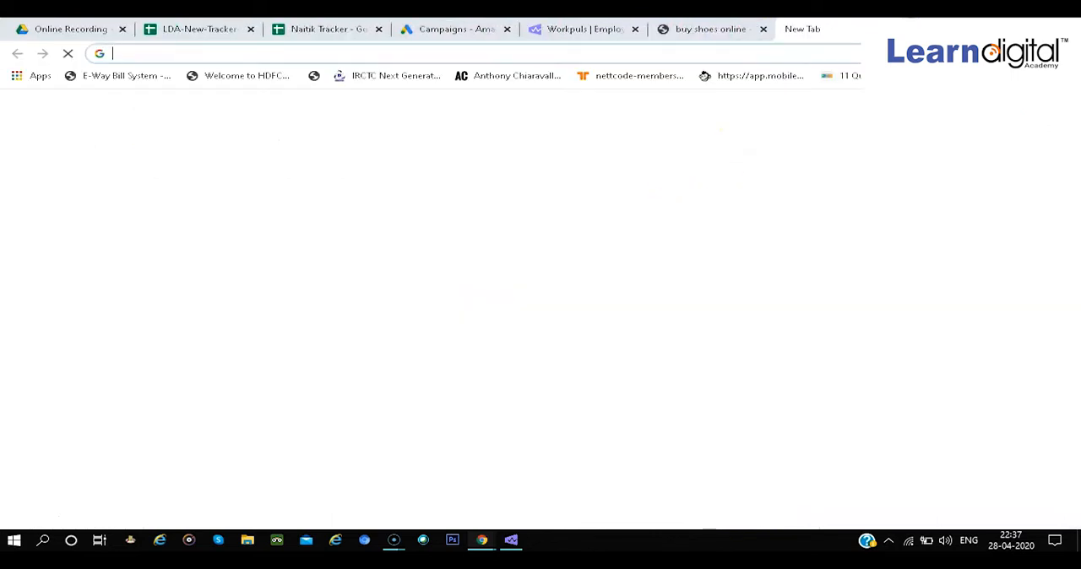
pyautogui.write('google merchant')
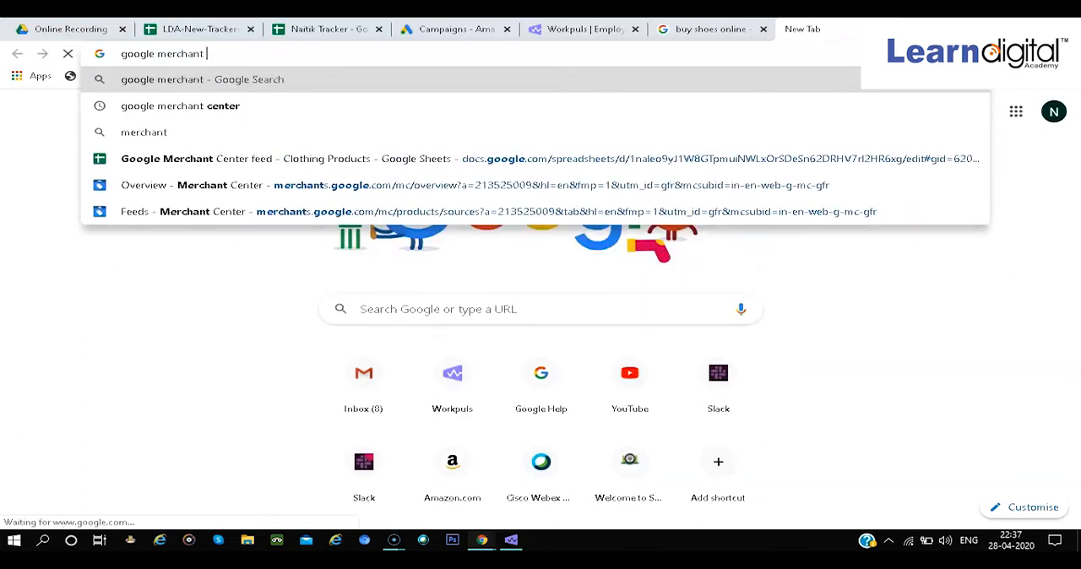
pyautogui.press('Down')
pyautogui.press('Return')
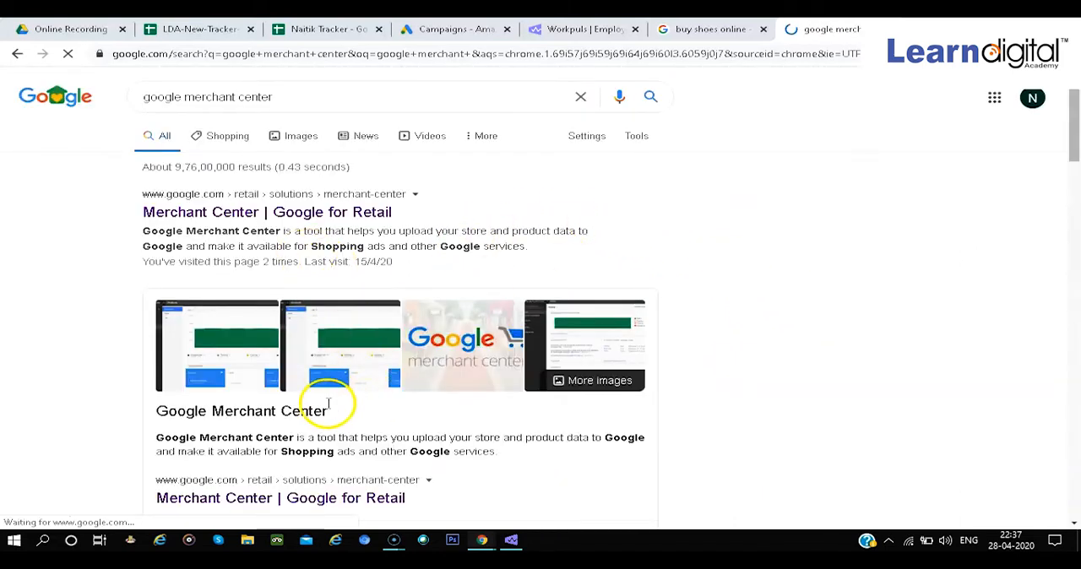
pyautogui.scroll(-1, 355, 405)
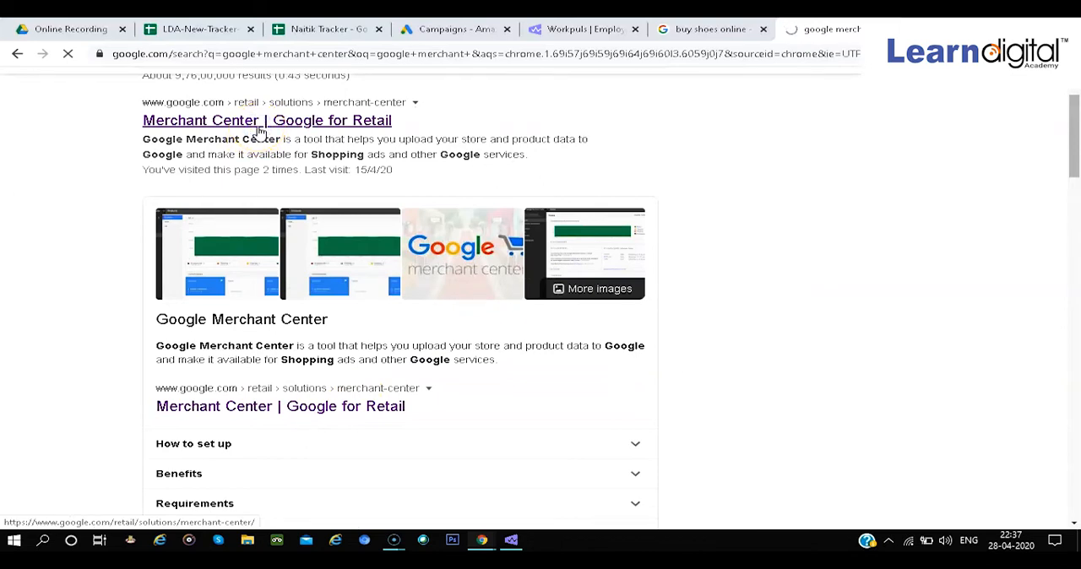
pyautogui.click(260, 131)
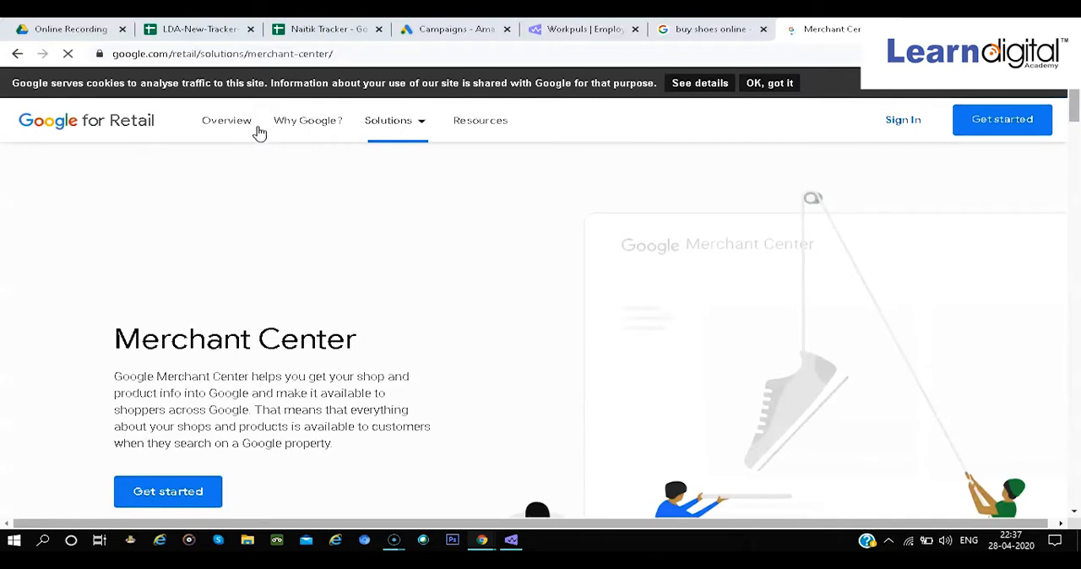
# Sign in to Merchant Center from the Google for Retail page and wait for the account overview
pyautogui.click(905, 120)
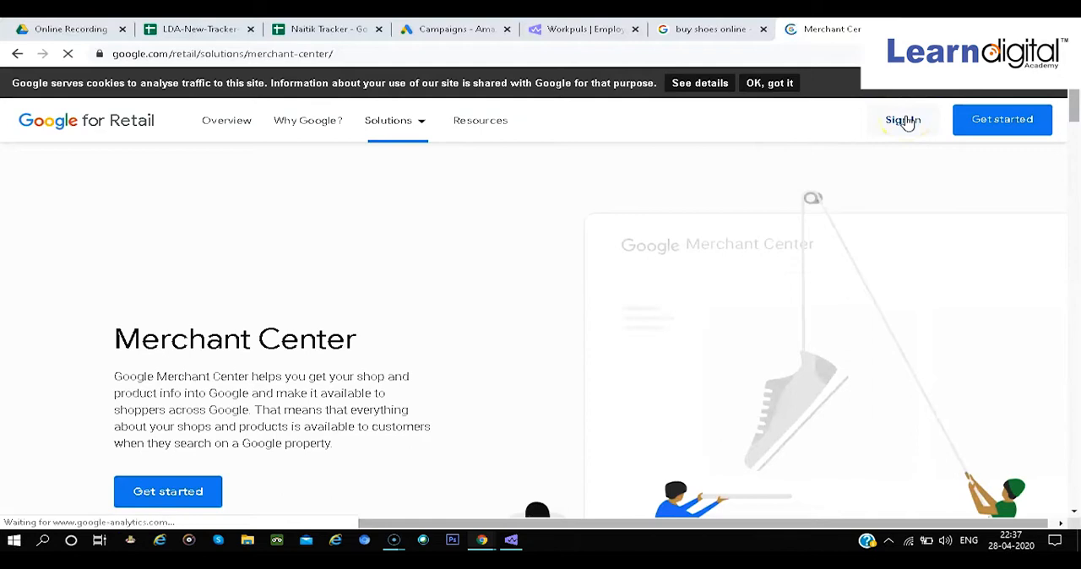
pyautogui.click(905, 121)
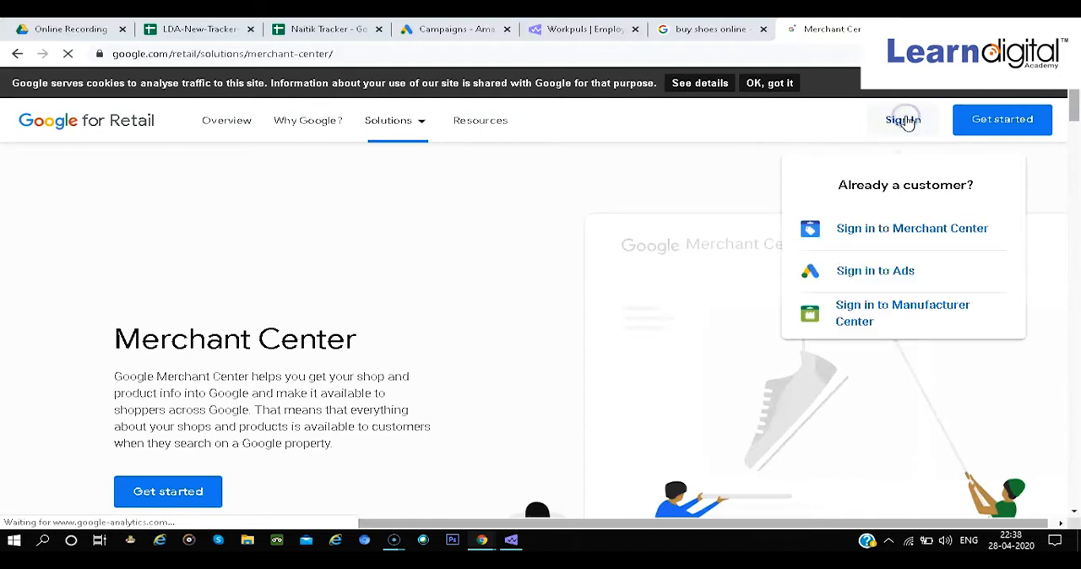
pyautogui.click(910, 243)
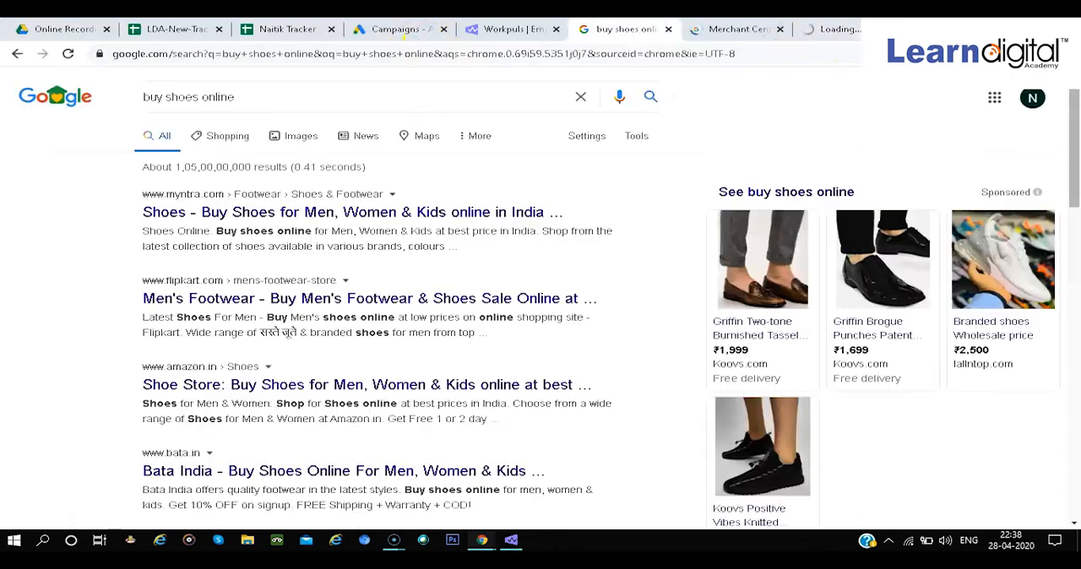
pyautogui.click(736, 29)
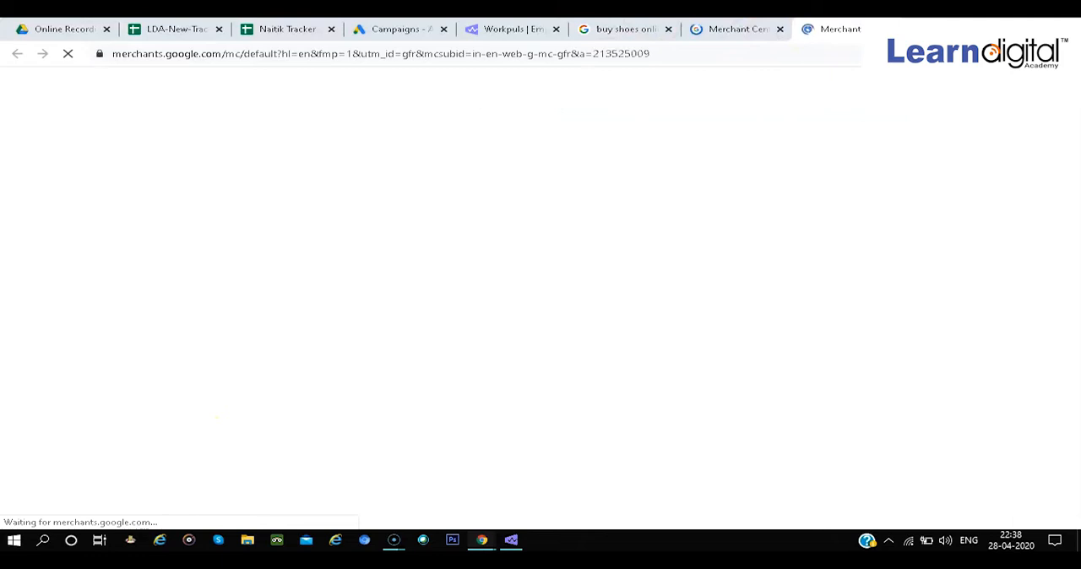
pyautogui.click(467, 26)
pyautogui.click(874, 28)
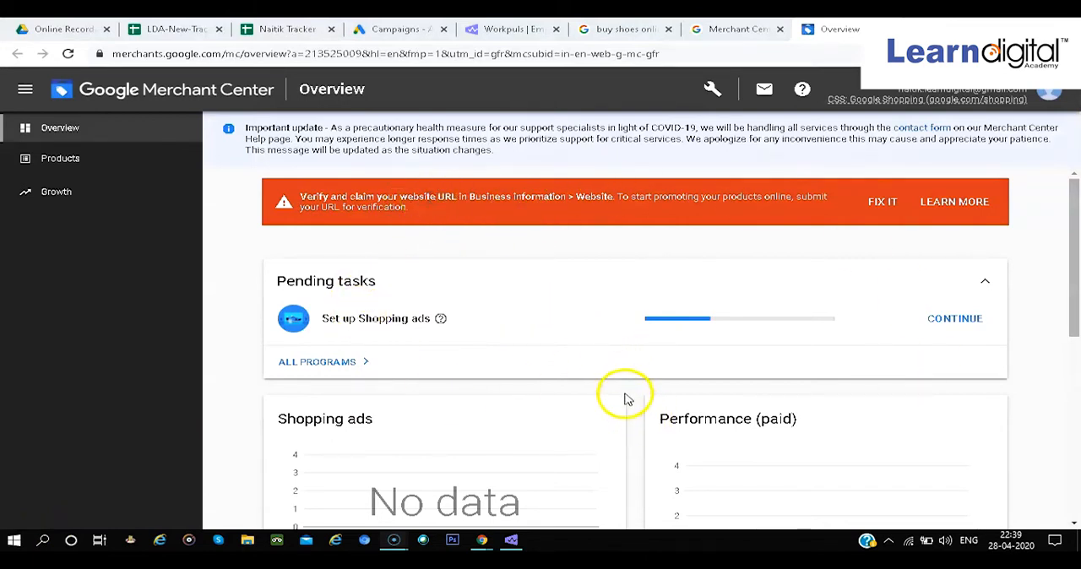
# Continue the pending Shopping ads setup and review its product and business information tasks
pyautogui.click(954, 318)
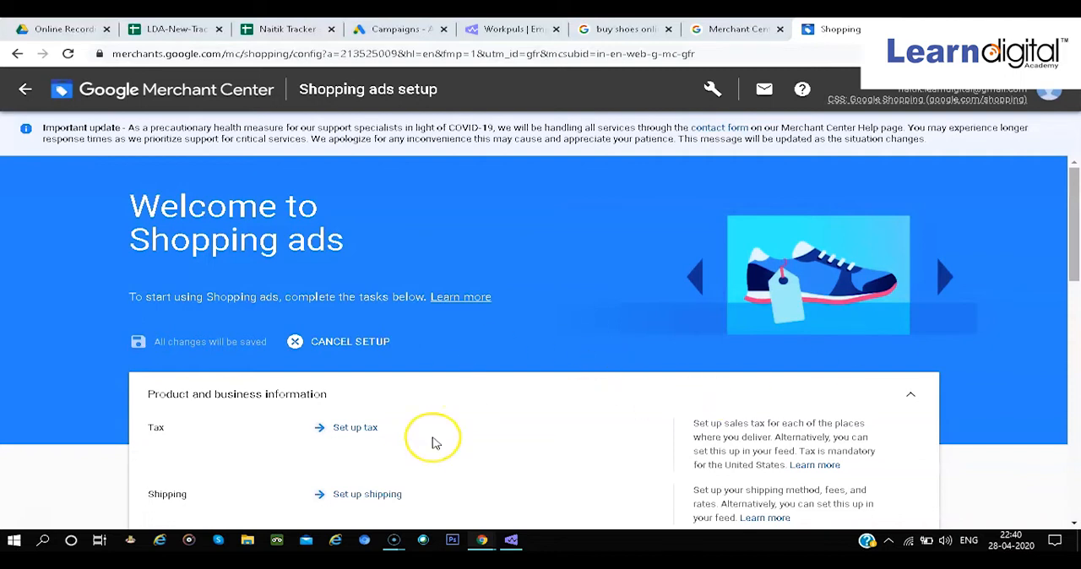
pyautogui.scroll(-4, 434, 435)
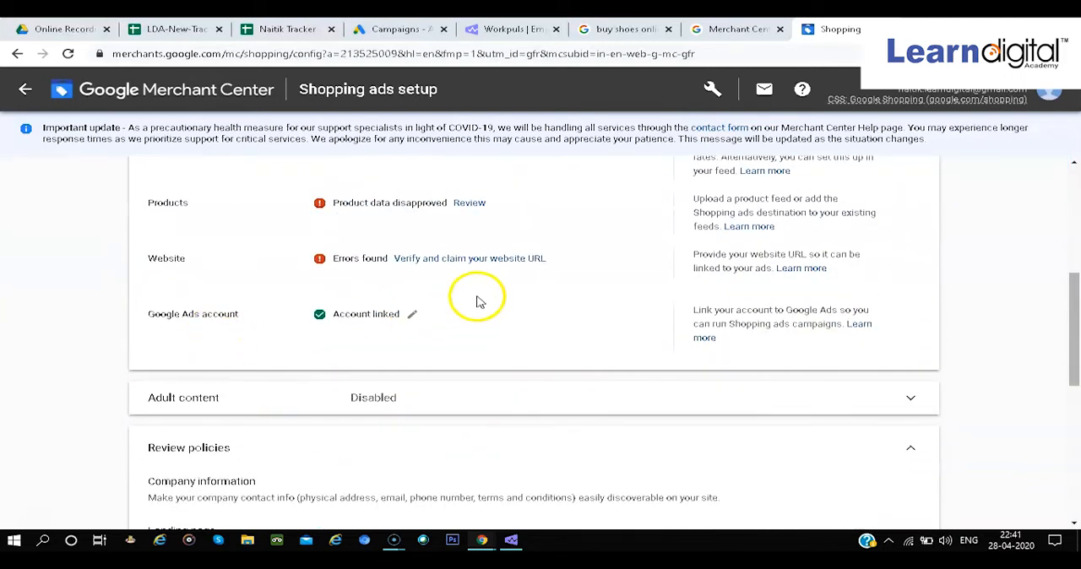
pyautogui.scroll(1, 477, 297)
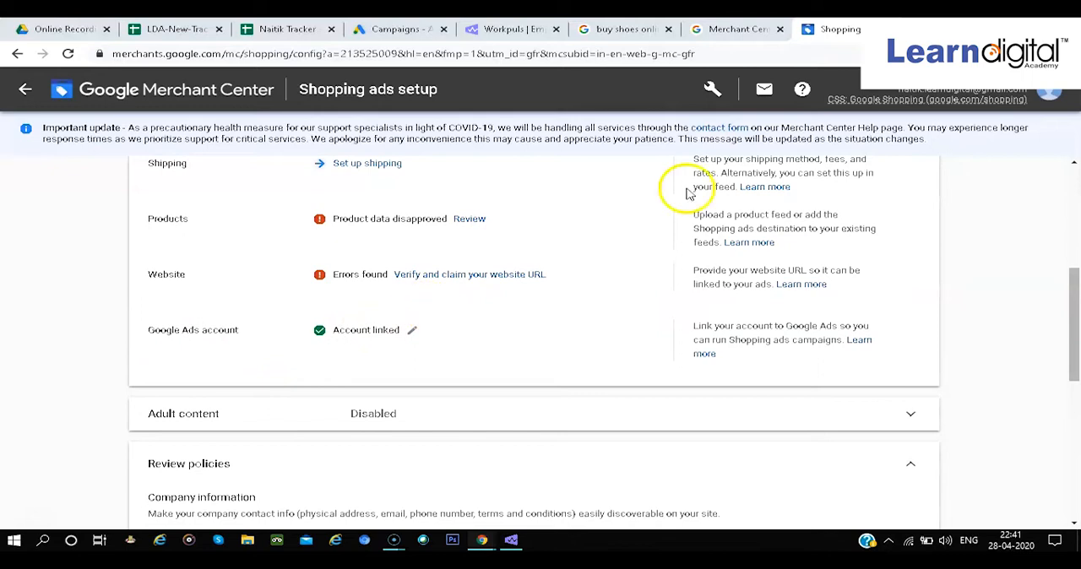
# Unlink the Google Ads account in Merchant Center's linked accounts and send it a new link request
pyautogui.click(715, 89)
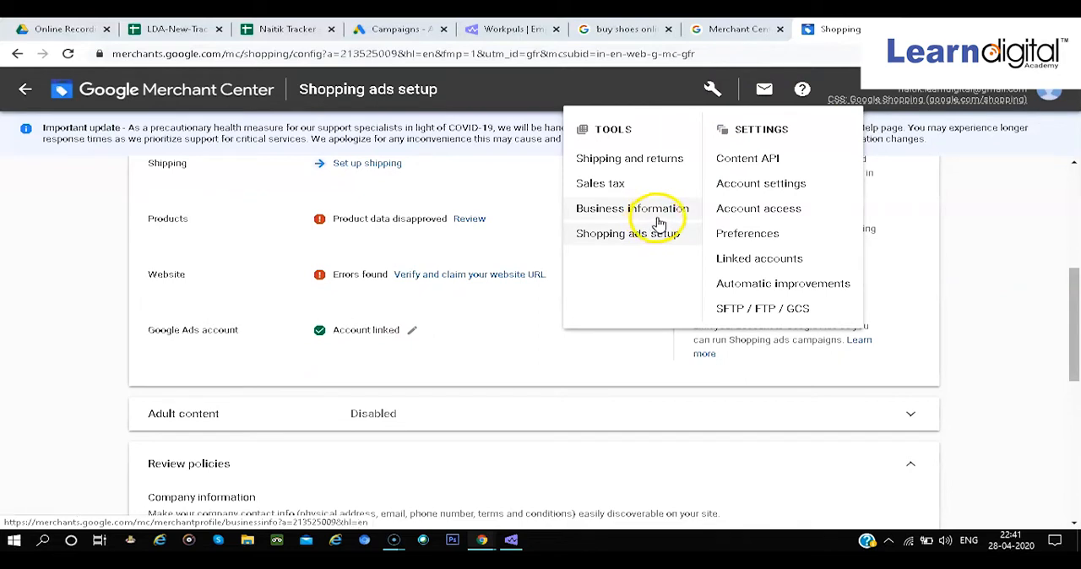
pyautogui.click(718, 258)
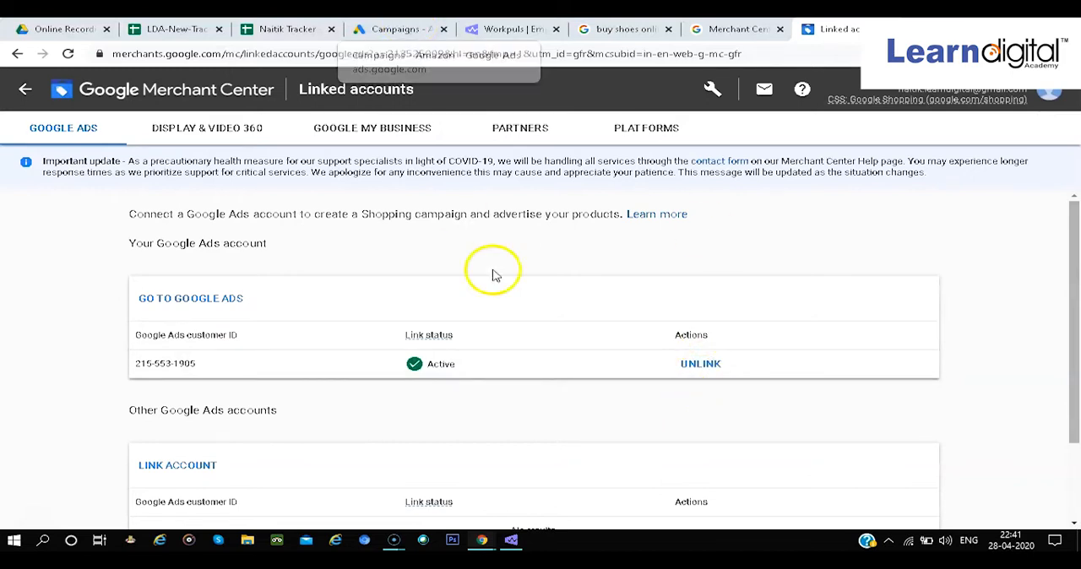
pyautogui.click(683, 368)
pyautogui.click(790, 335)
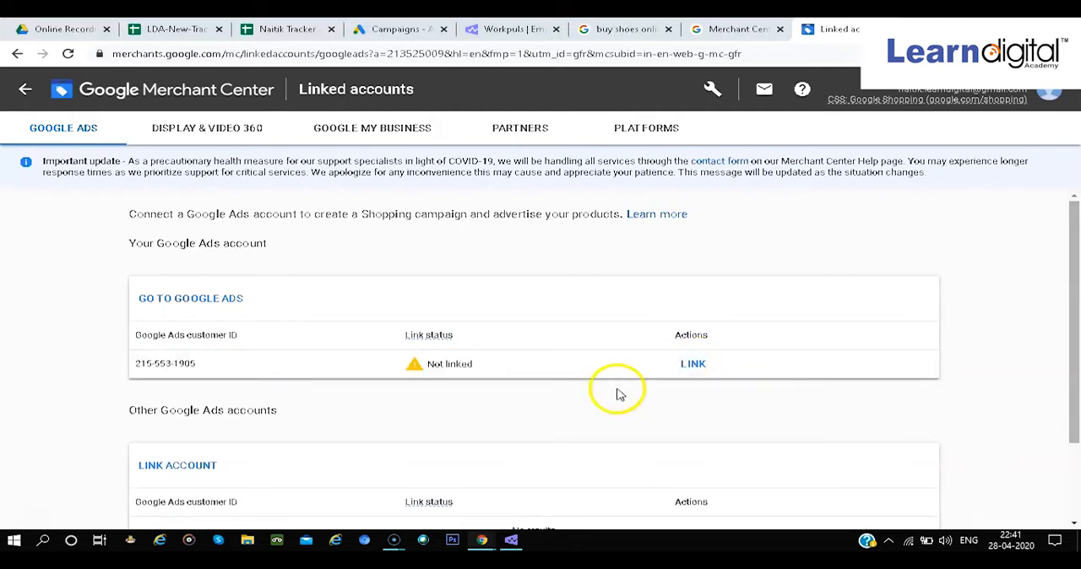
pyautogui.click(692, 368)
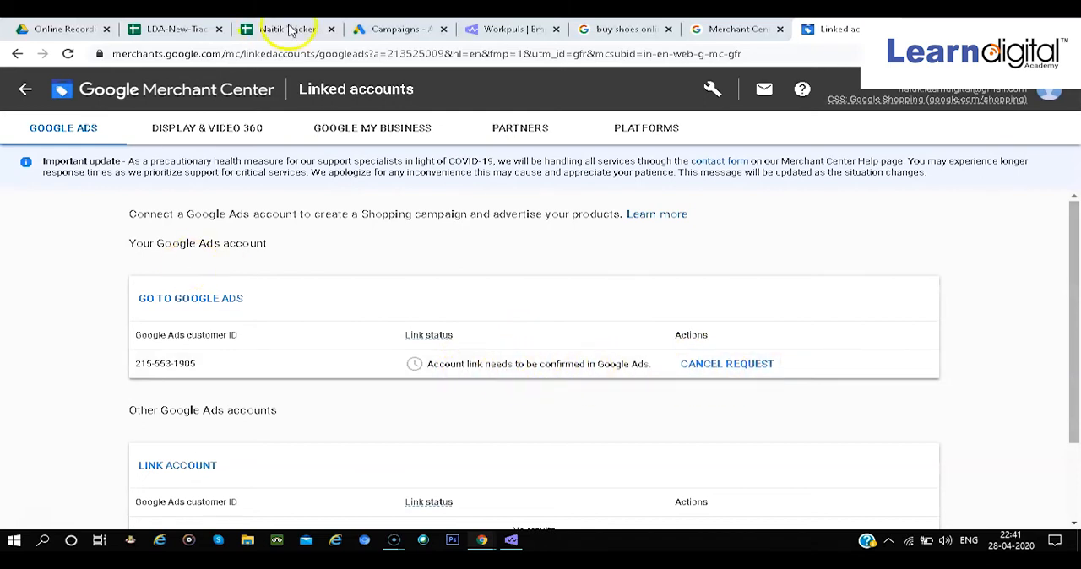
# Switch to Google Ads and approve the pending link request from the MMI shop in the Google Merchant Center linked account details
pyautogui.click(361, 27)
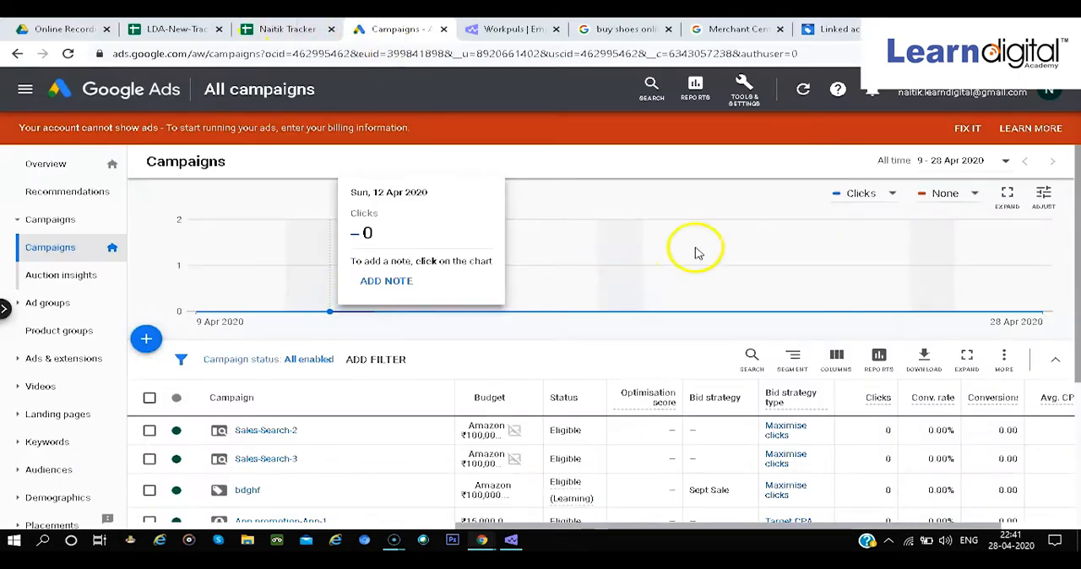
pyautogui.click(746, 95)
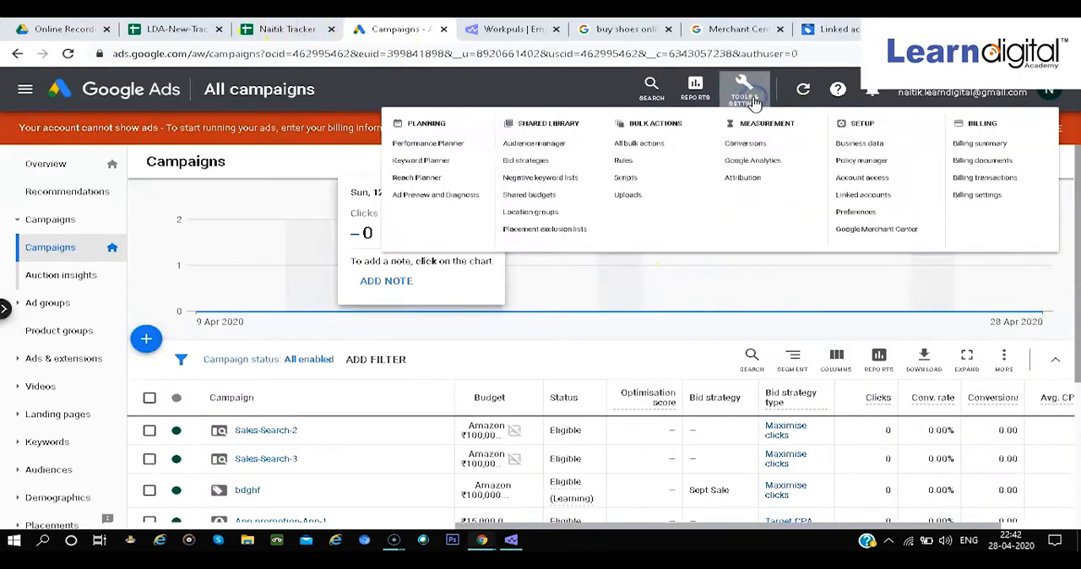
pyautogui.click(762, 235)
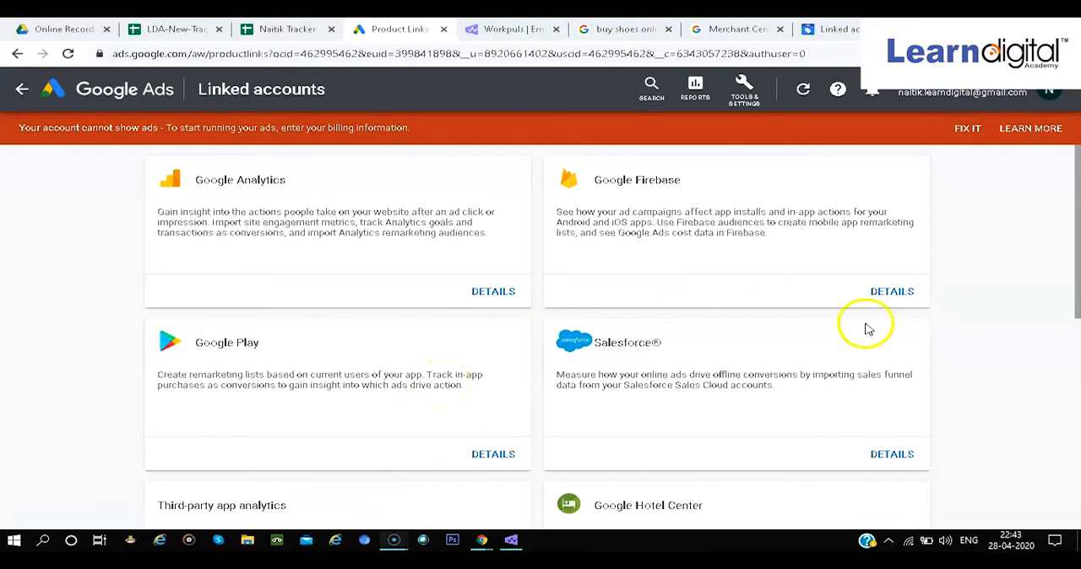
pyautogui.scroll(-3, 676, 409)
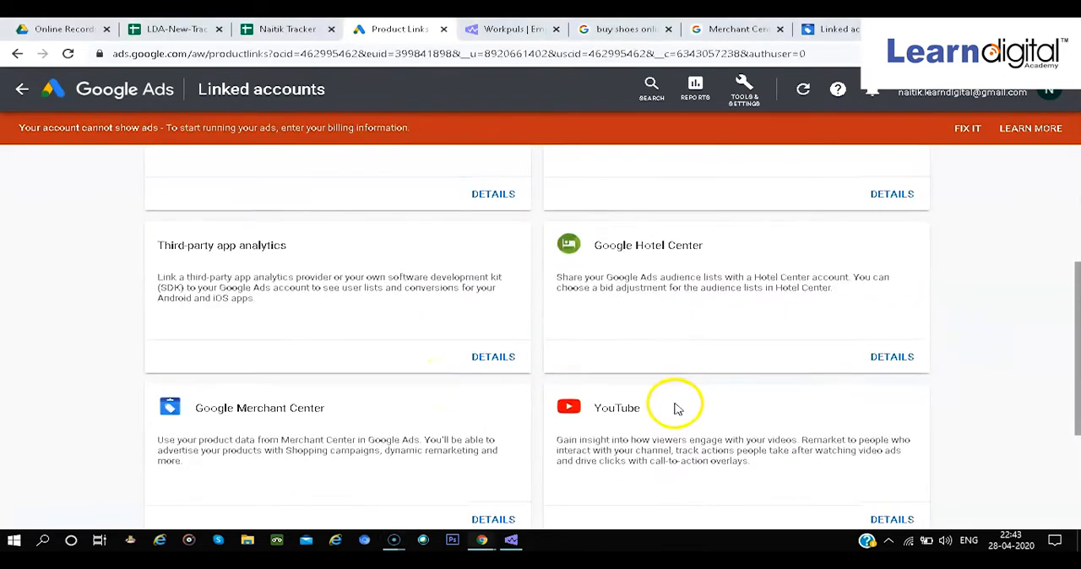
pyautogui.scroll(-1, 674, 380)
pyautogui.scroll(-1, 390, 386)
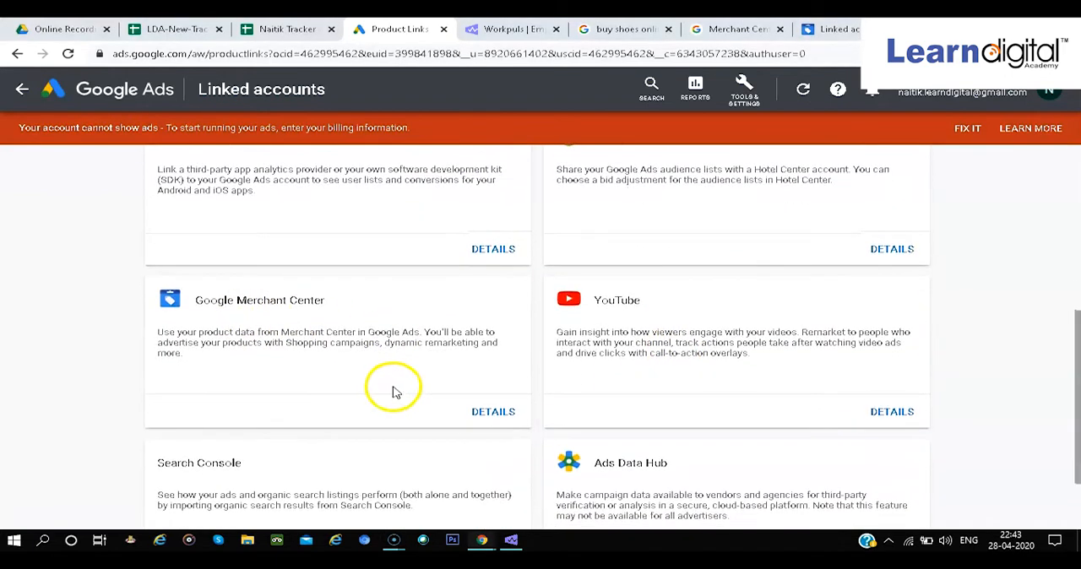
pyautogui.click(495, 424)
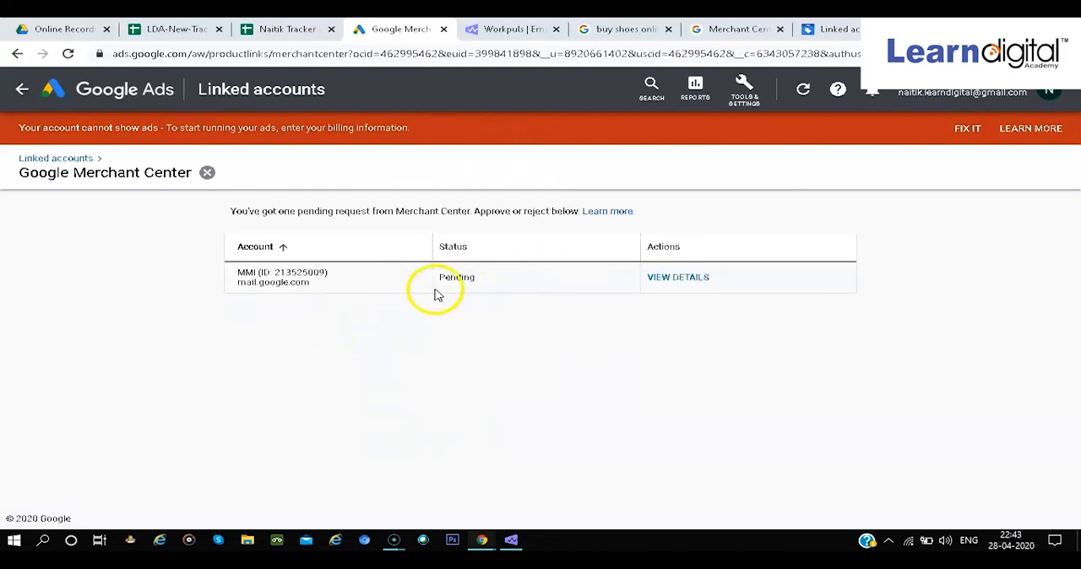
pyautogui.click(679, 280)
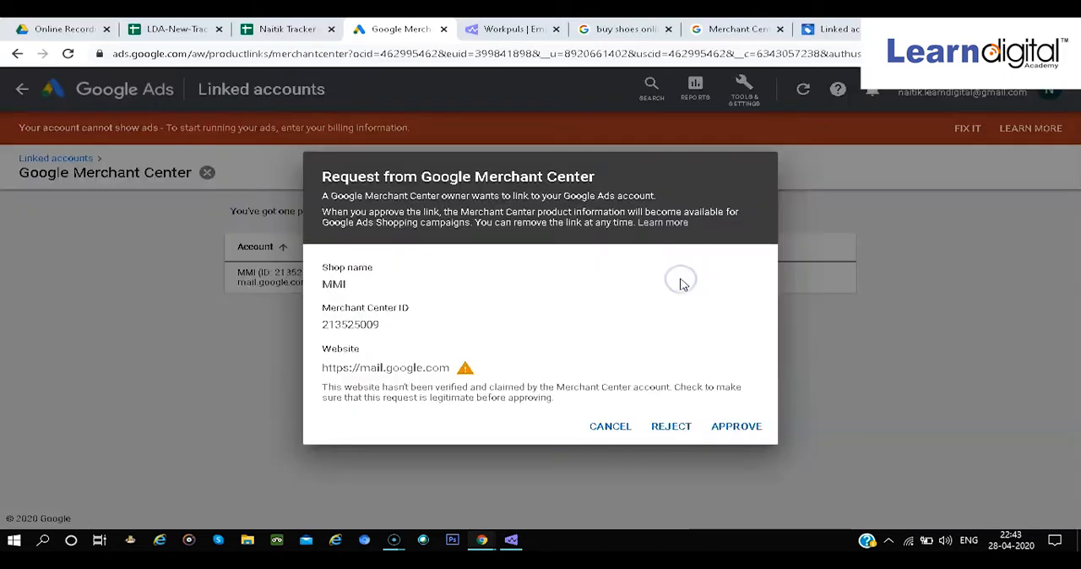
pyautogui.click(737, 427)
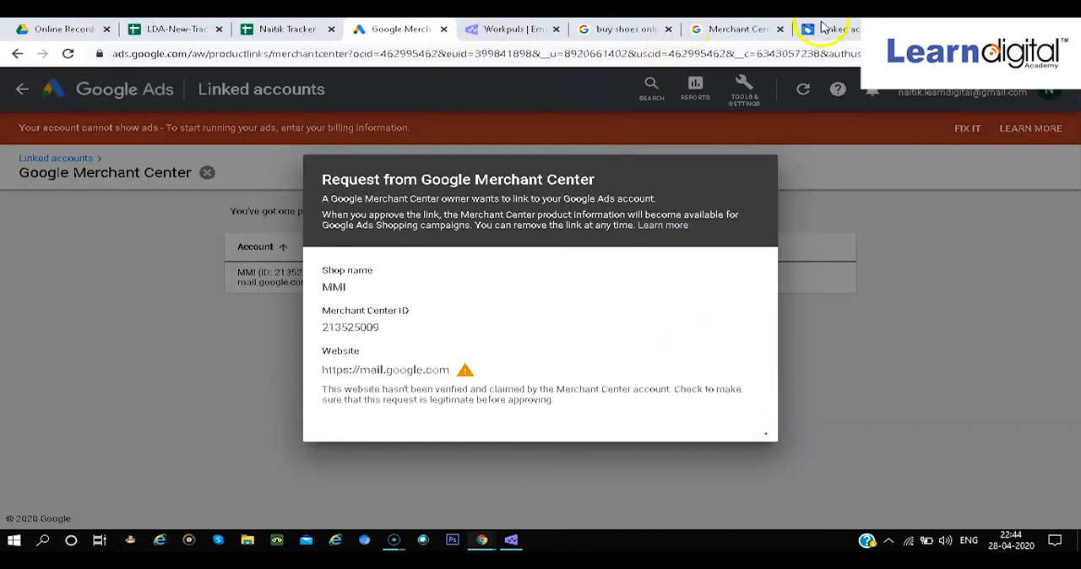
# Return to the Merchant Center overview and check on the link approval in Google Ads
pyautogui.click(824, 28)
pyautogui.click(850, 29)
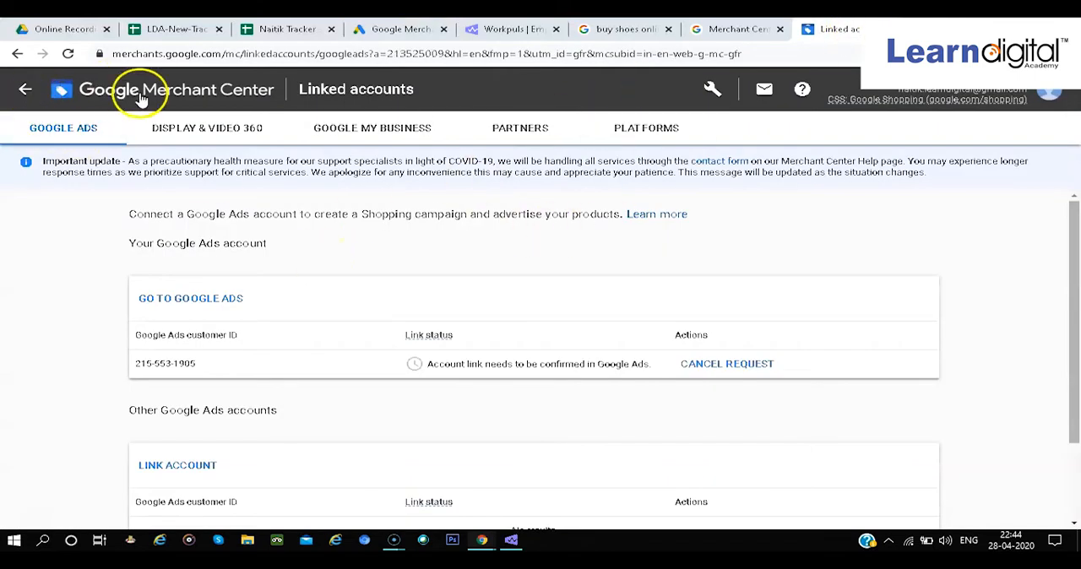
pyautogui.click(142, 98)
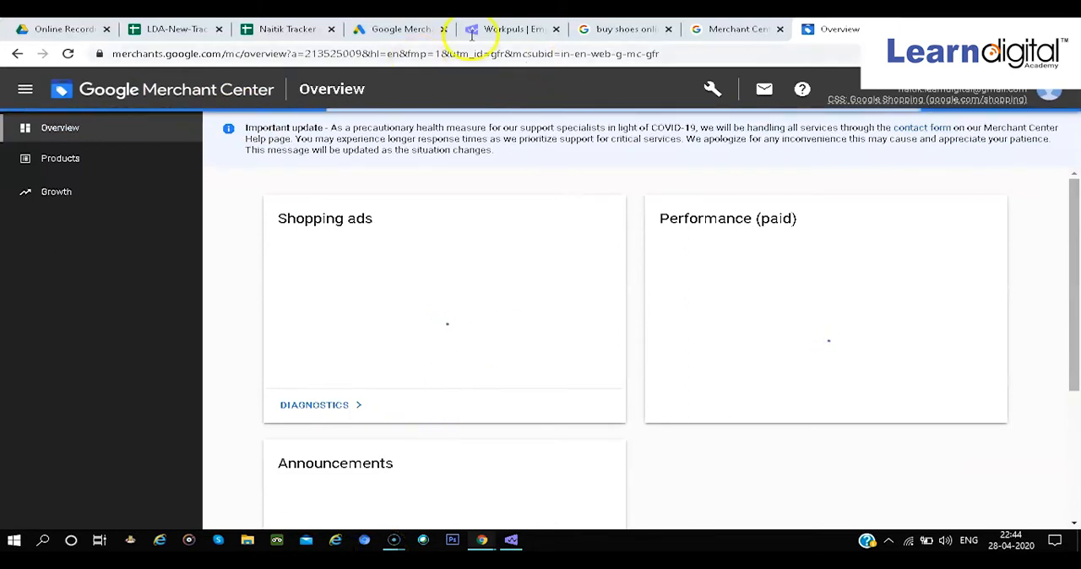
pyautogui.click(386, 25)
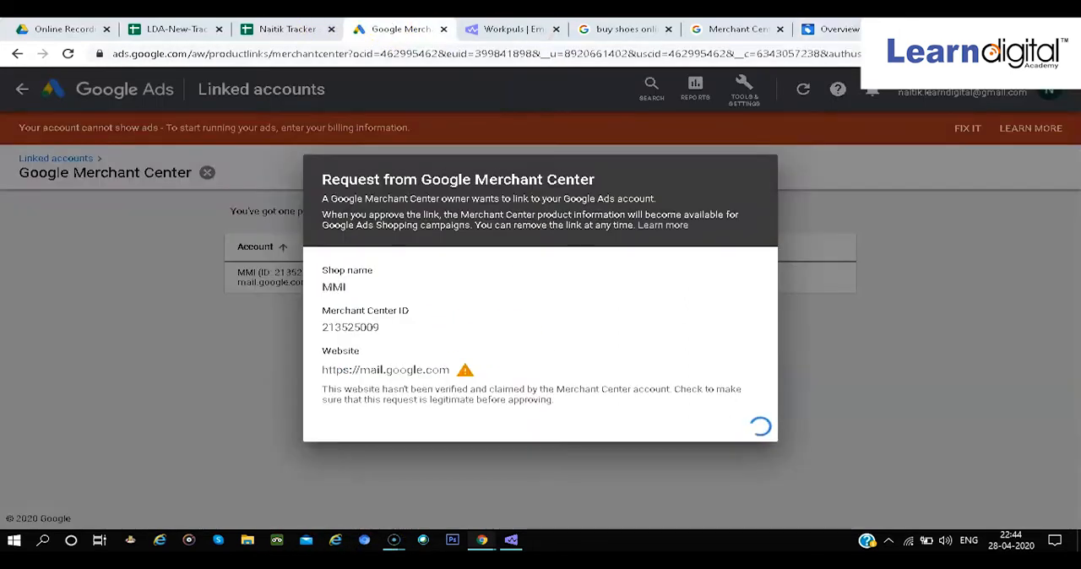
pyautogui.click(838, 28)
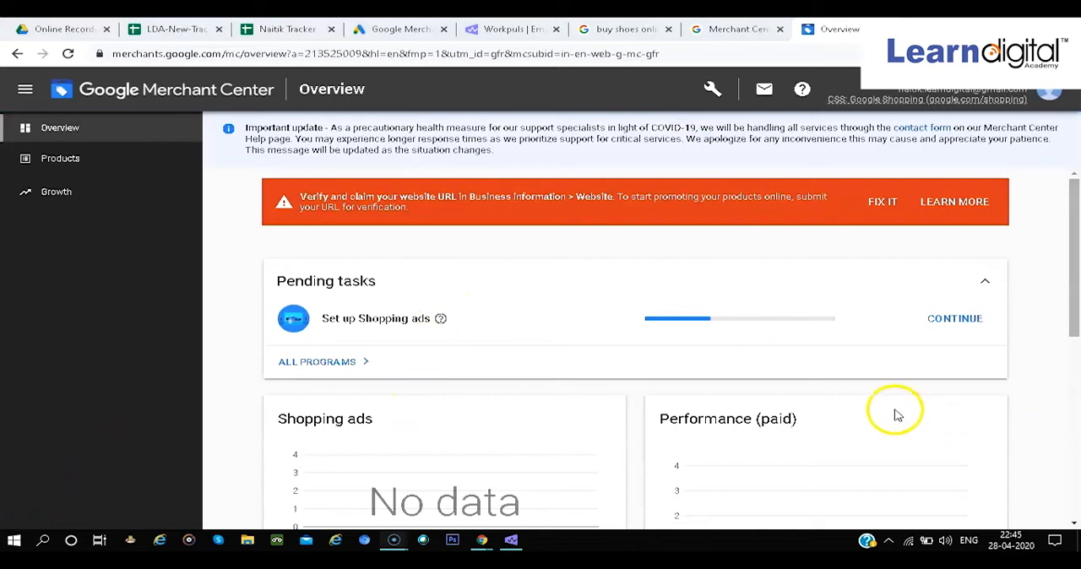
# Reopen the Shopping ads setup and check the account link status there and in Google Ads
pyautogui.click(954, 318)
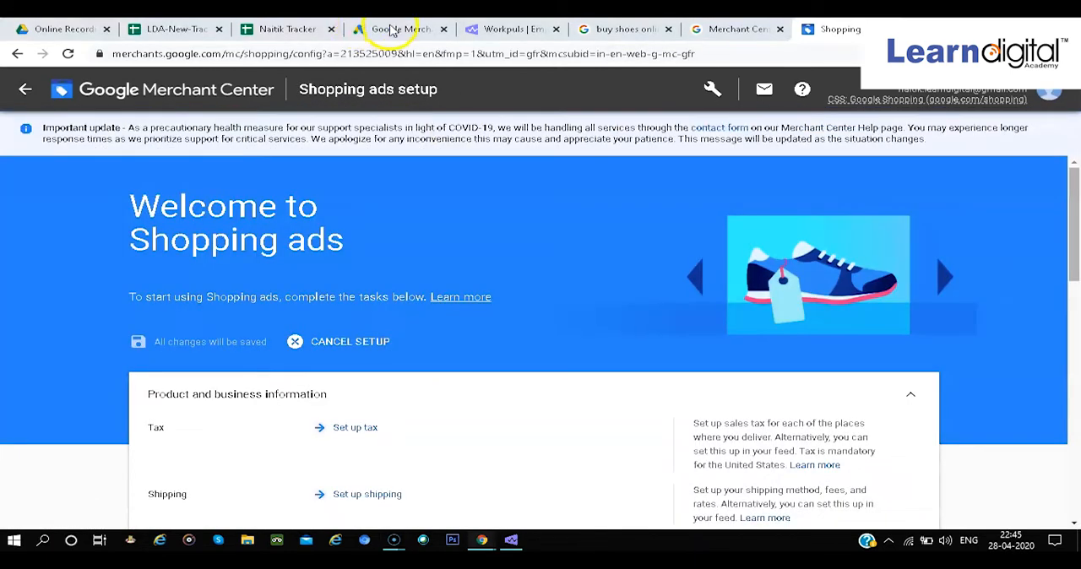
pyautogui.click(393, 31)
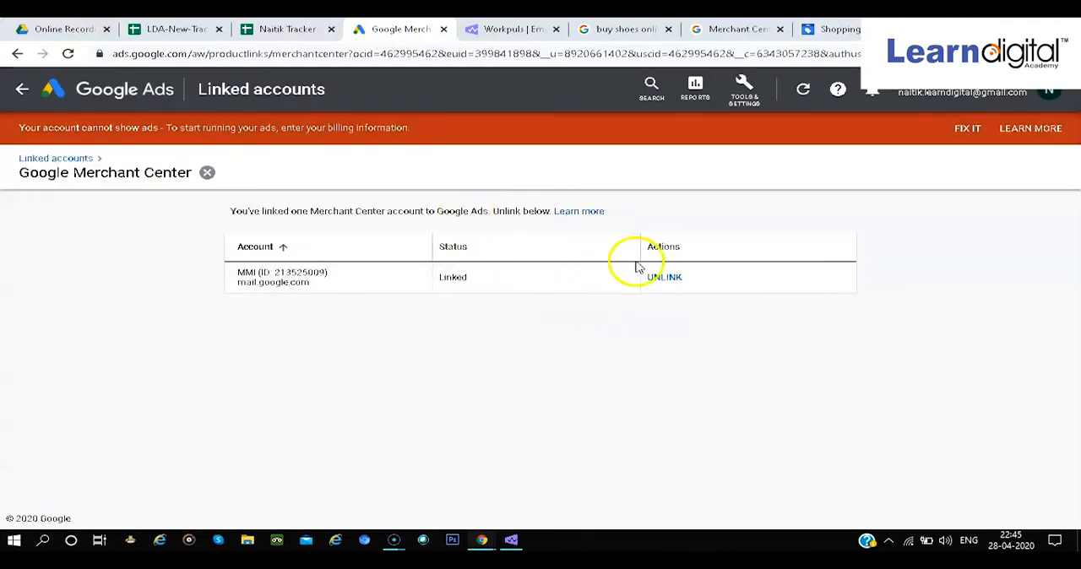
pyautogui.click(840, 30)
pyautogui.scroll(-5, 518, 445)
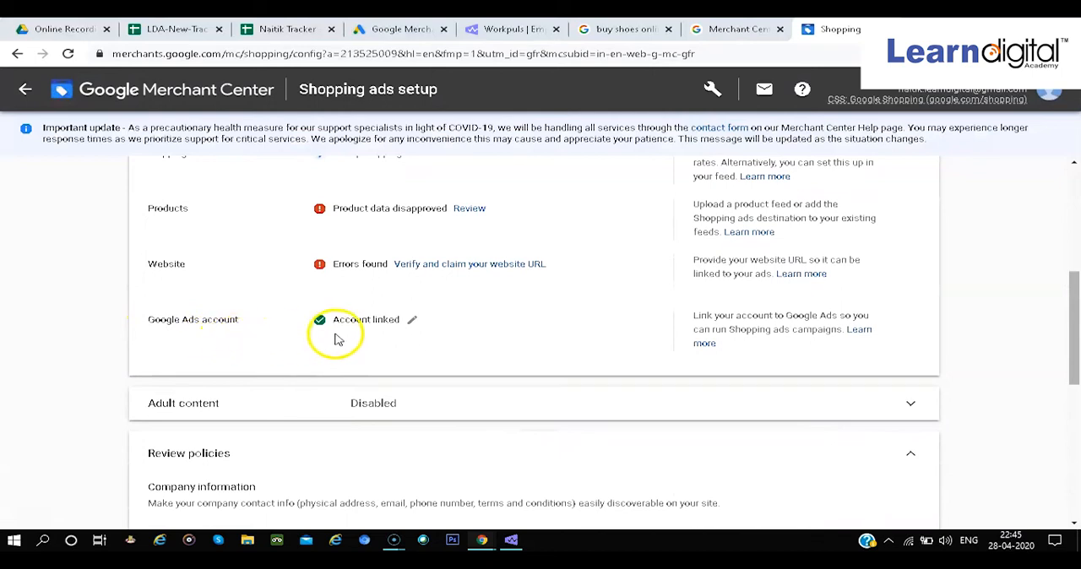
# Open the website verification from the Shopping ads setup and examine the HTML tag method for owners with server access
pyautogui.scroll(1, 337, 335)
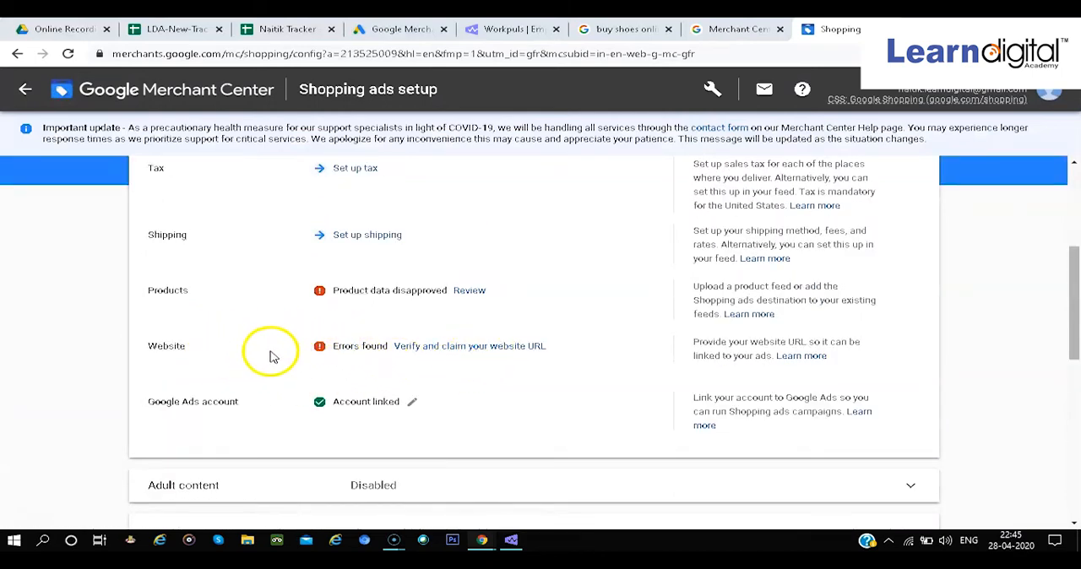
pyautogui.click(425, 353)
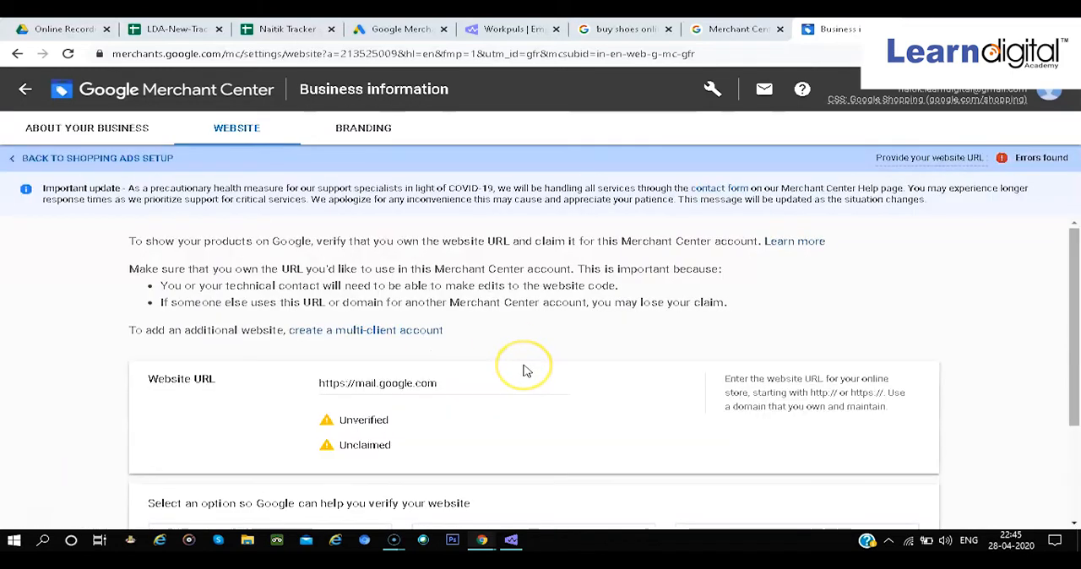
pyautogui.scroll(-3, 523, 371)
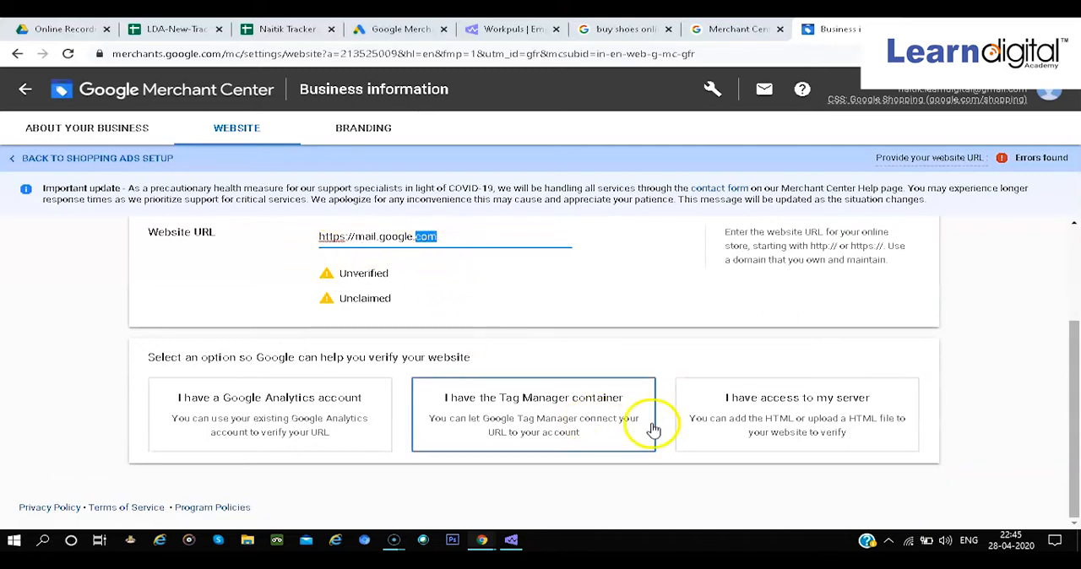
pyautogui.click(770, 420)
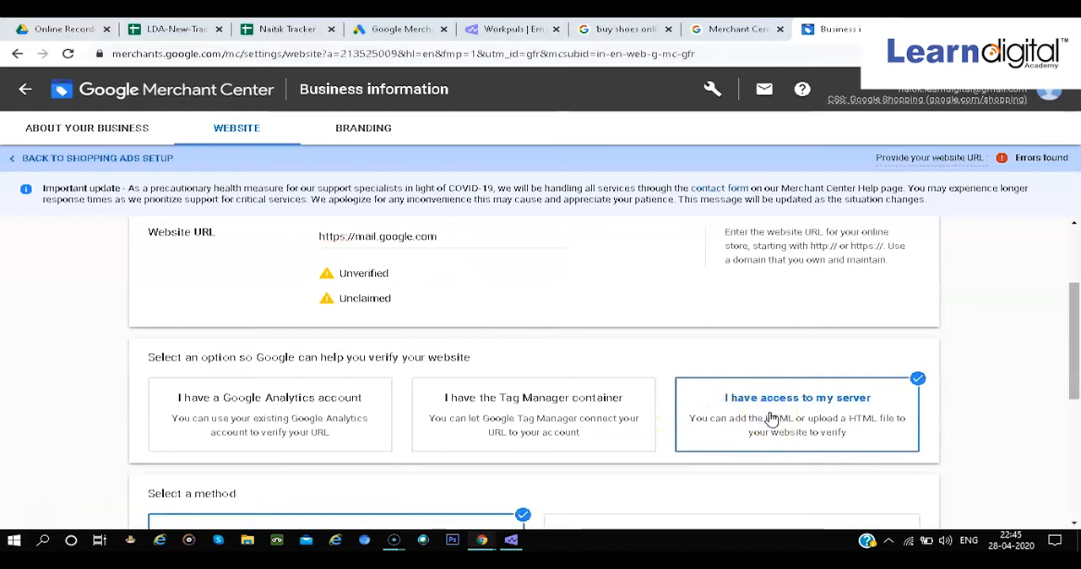
pyautogui.scroll(-4, 484, 441)
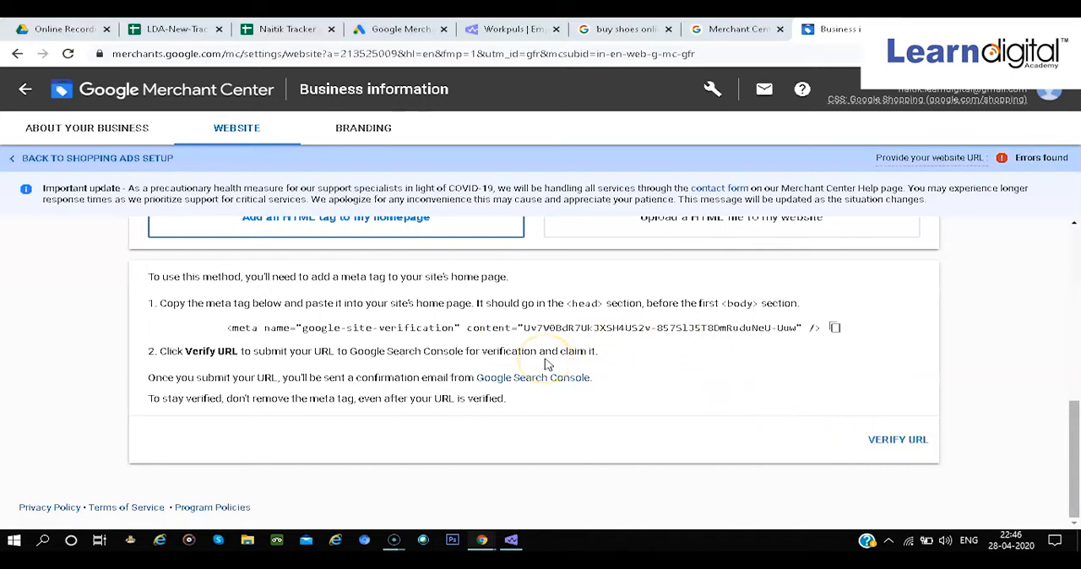
pyautogui.scroll(4, 545, 364)
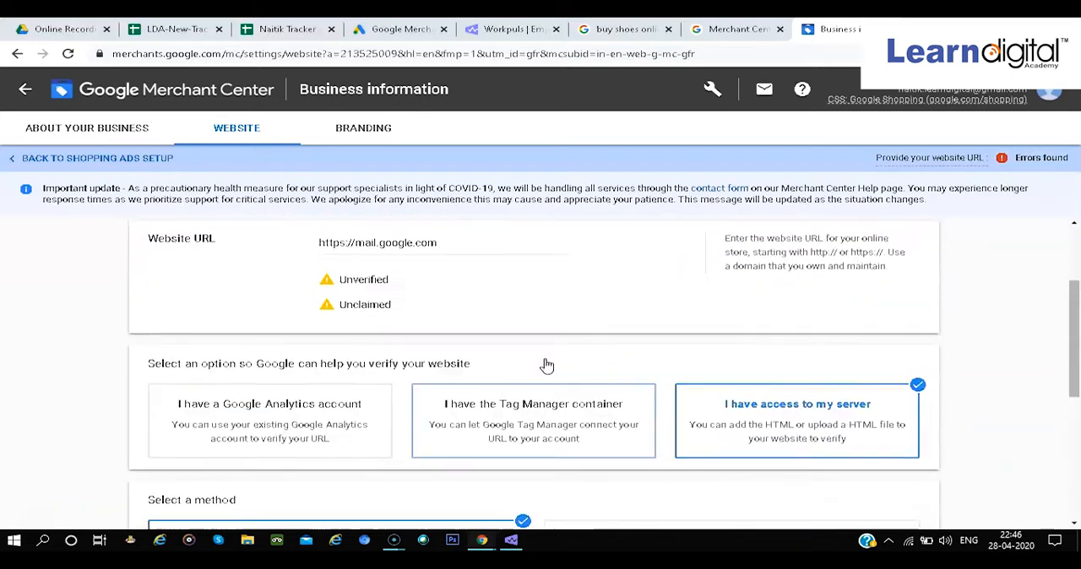
pyautogui.scroll(2, 545, 363)
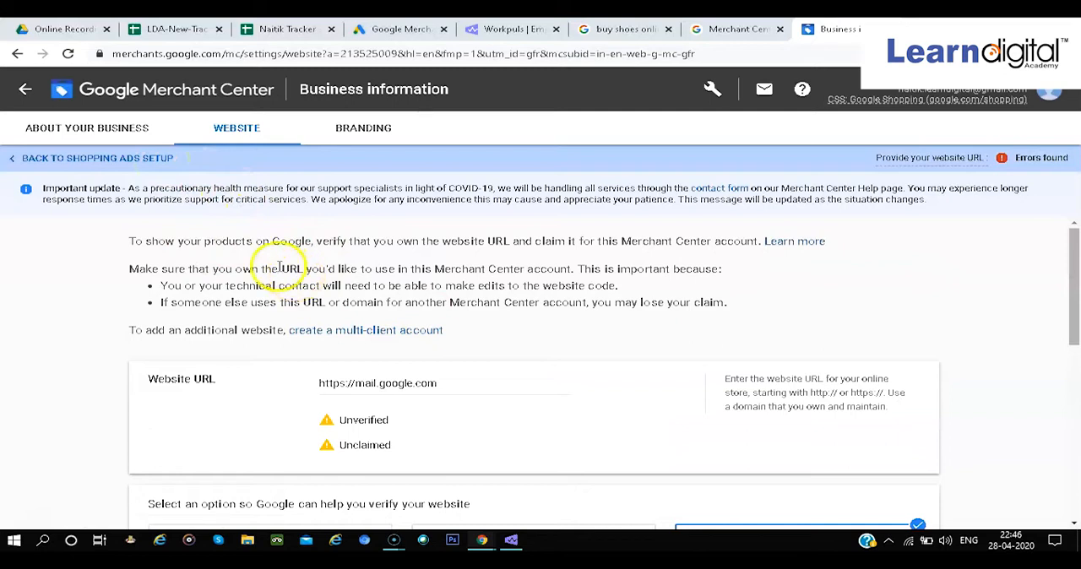
# Go back to the overview and reopen the Shopping ads setup to review the product and business information items
pyautogui.click(186, 89)
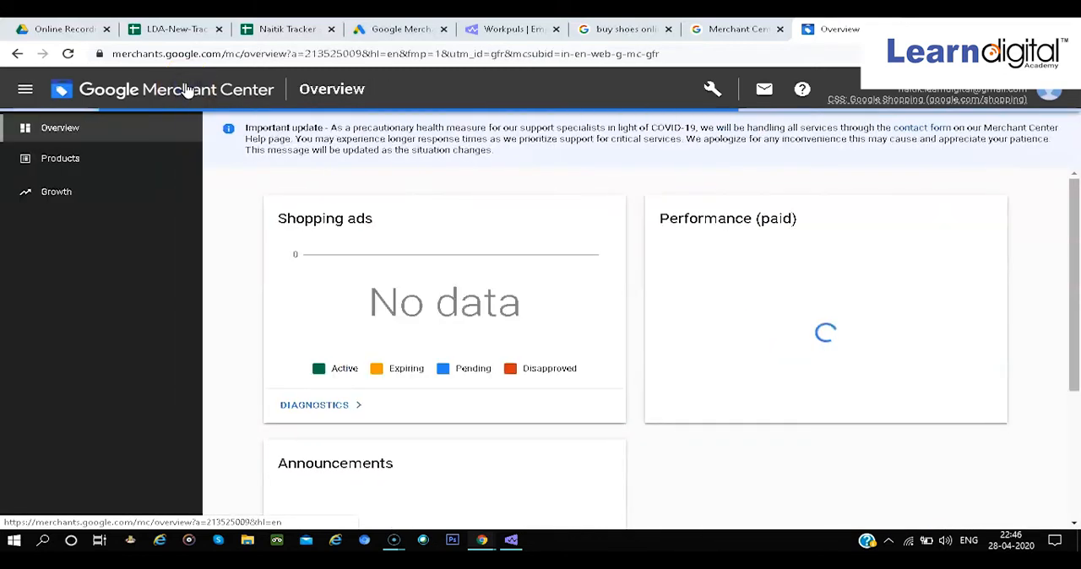
pyautogui.click(959, 334)
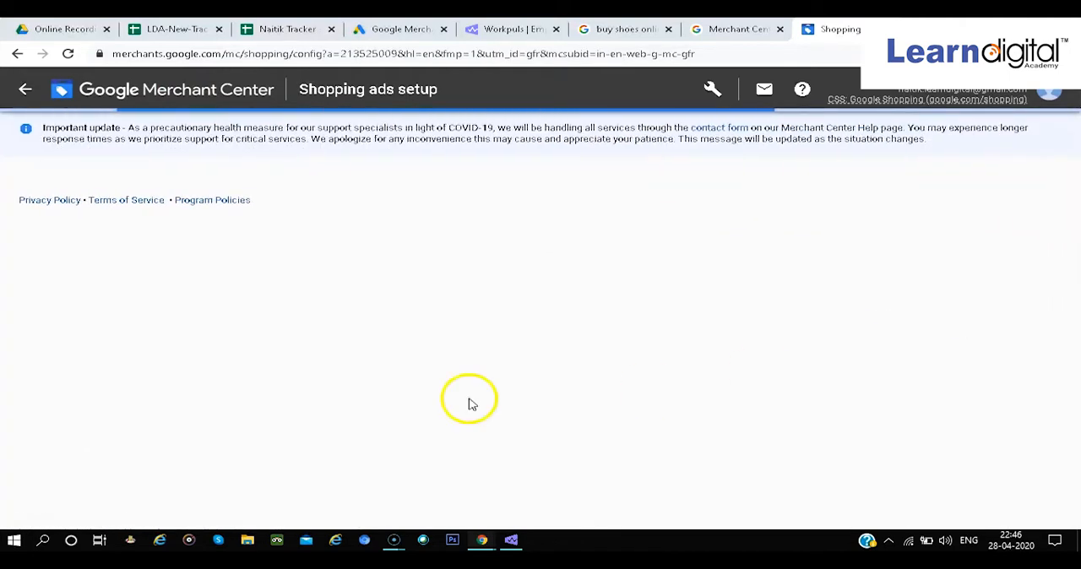
pyautogui.scroll(-2, 338, 414)
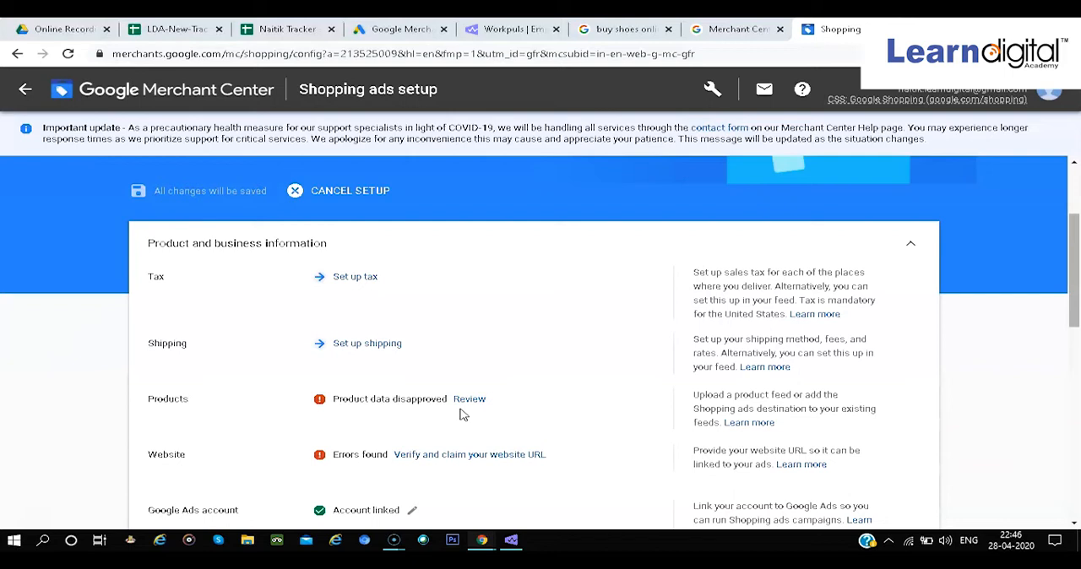
# Start a new primary product feed for India with English as the language and Shopping ads as the destination
pyautogui.click(200, 93)
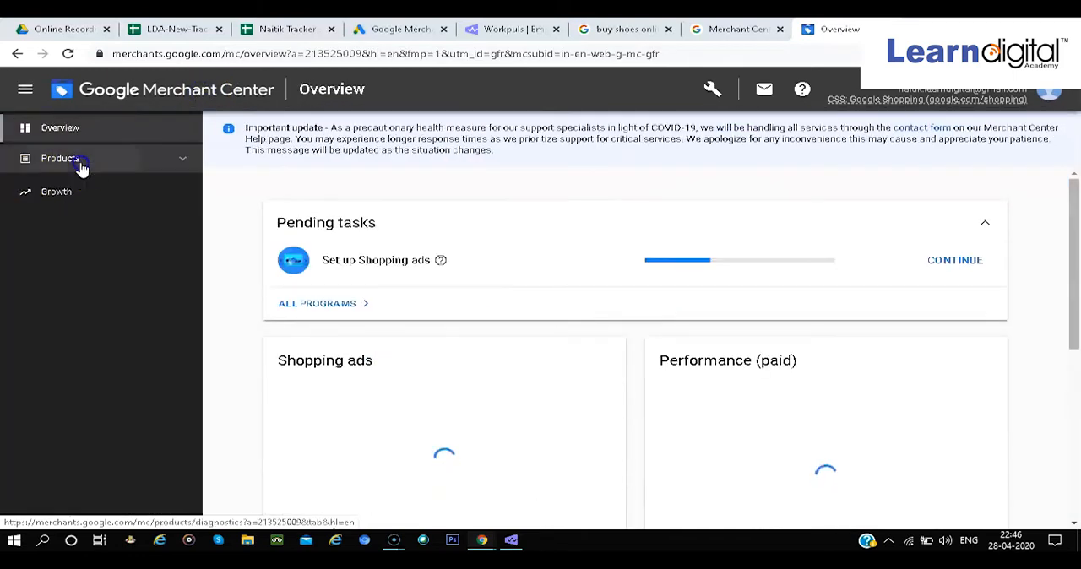
pyautogui.click(82, 169)
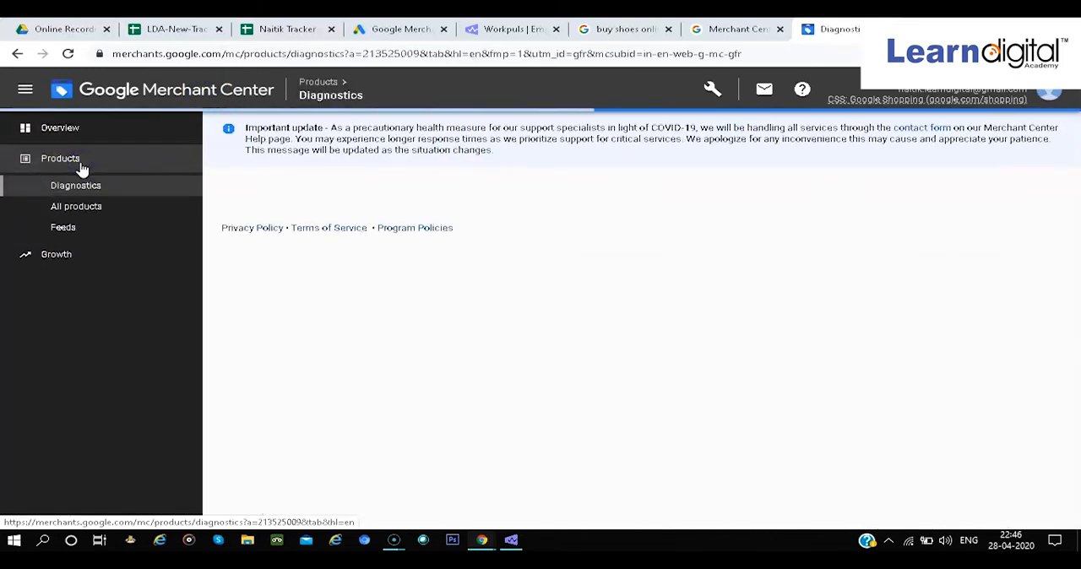
pyautogui.click(74, 228)
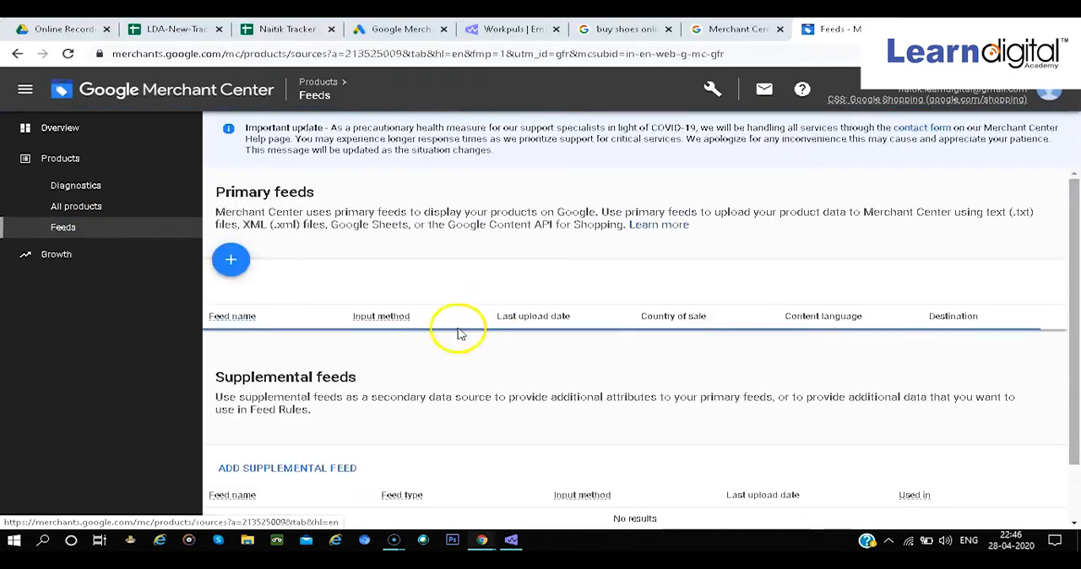
pyautogui.click(229, 260)
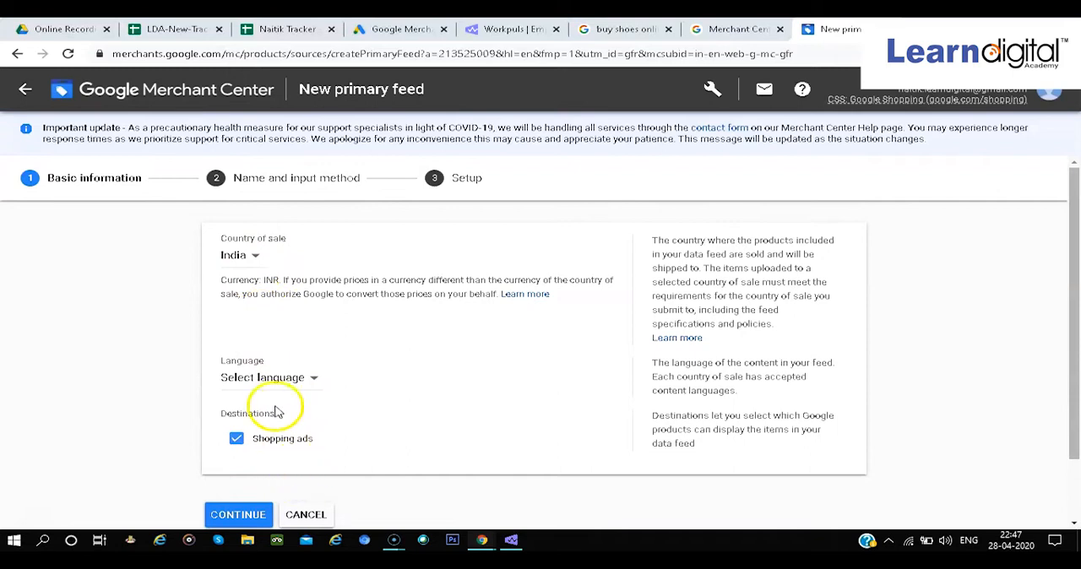
pyautogui.click(270, 378)
pyautogui.click(270, 397)
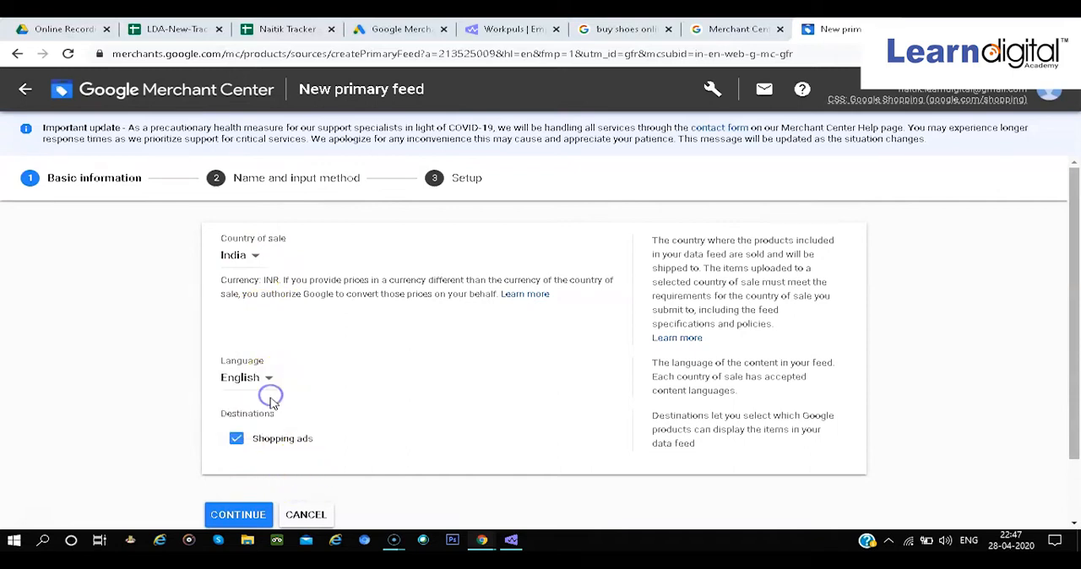
pyautogui.scroll(-1, 319, 465)
pyautogui.click(205, 445)
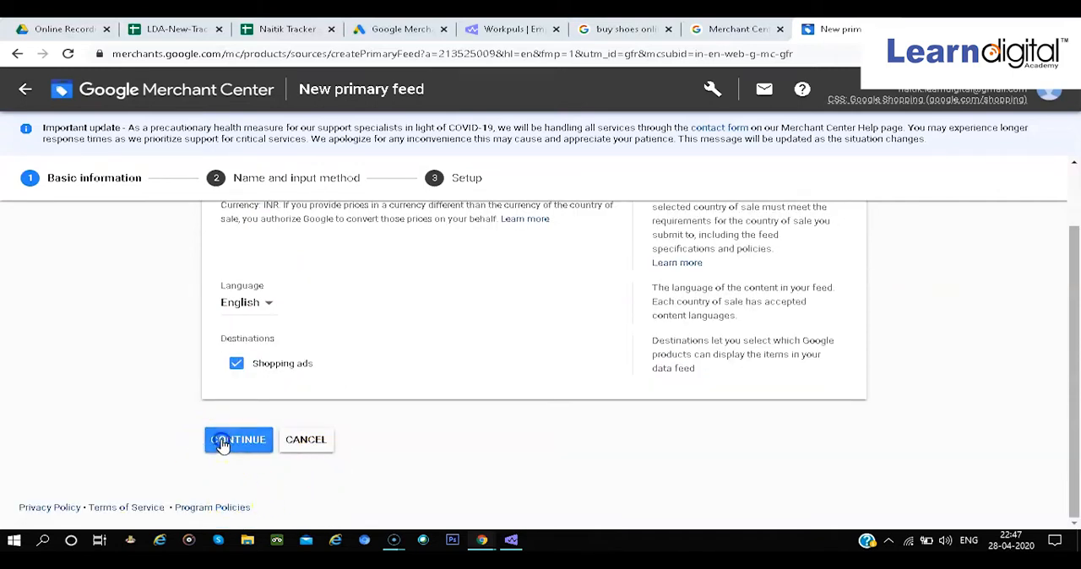
# Name the feed Shoes Puma, keep Google Sheets as the input method, and create it with a new spreadsheet generated from a template
pyautogui.scroll(1, 431, 329)
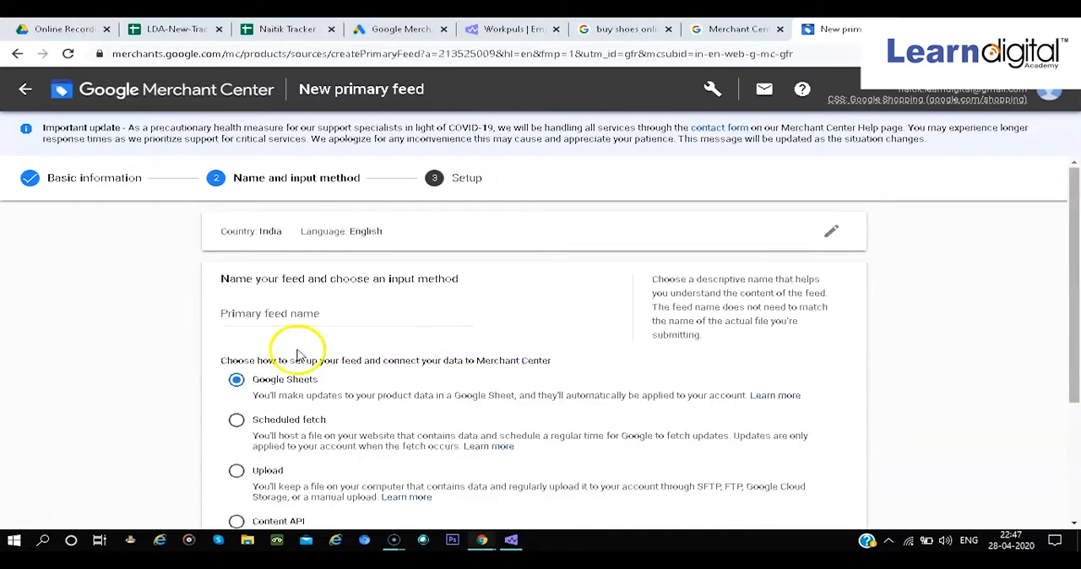
pyautogui.click(292, 313)
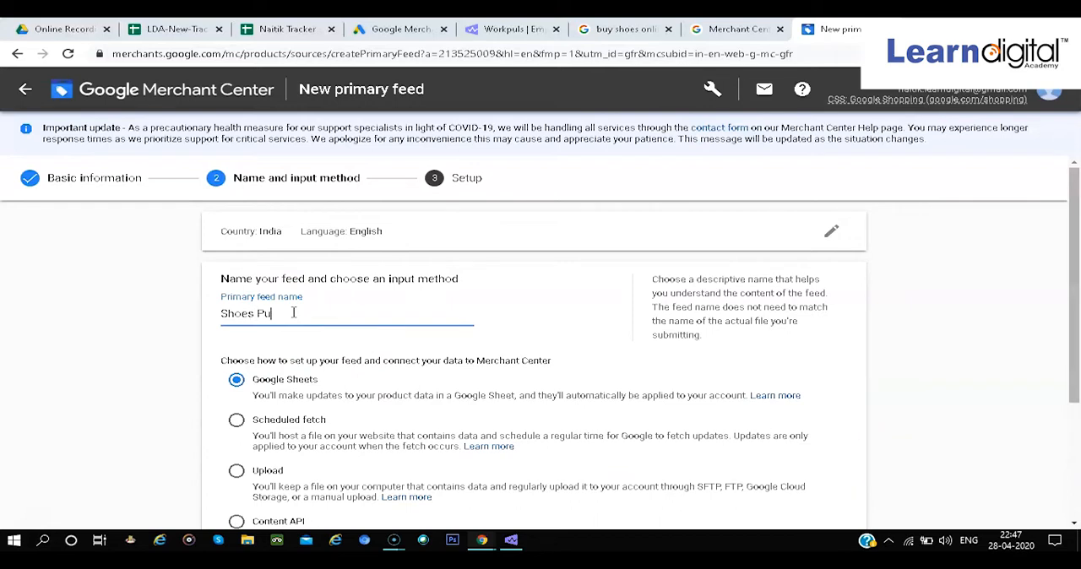
pyautogui.scroll(-1, 424, 379)
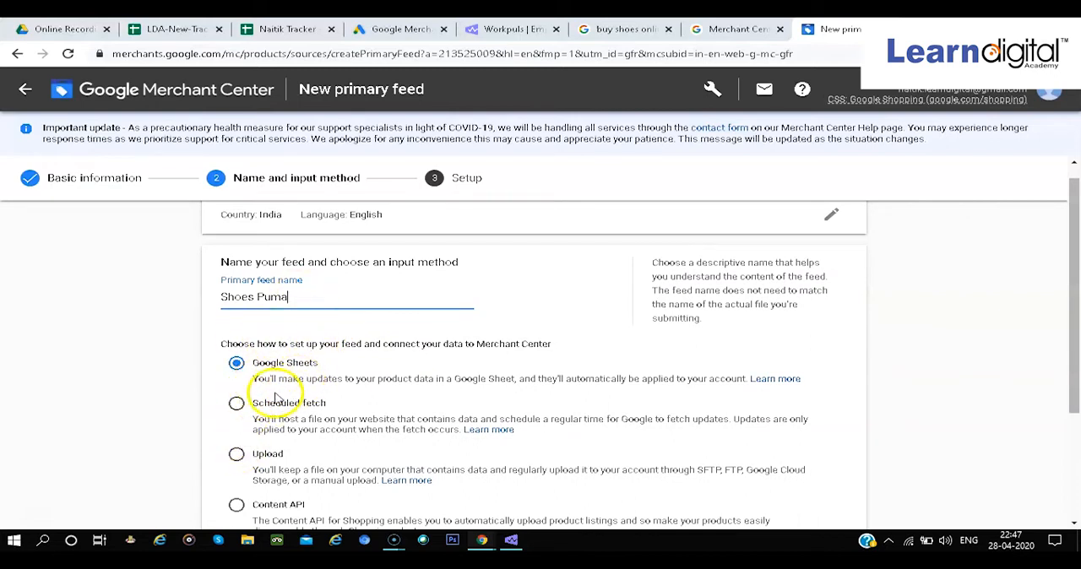
pyautogui.scroll(-1, 279, 481)
pyautogui.scroll(1, 303, 491)
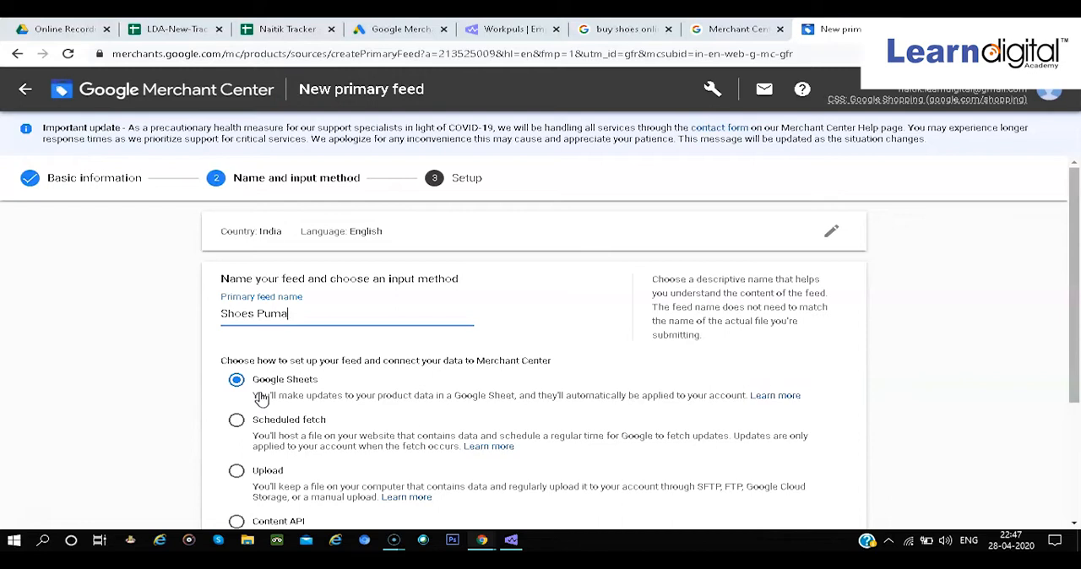
pyautogui.scroll(-1, 291, 392)
pyautogui.scroll(-3, 336, 440)
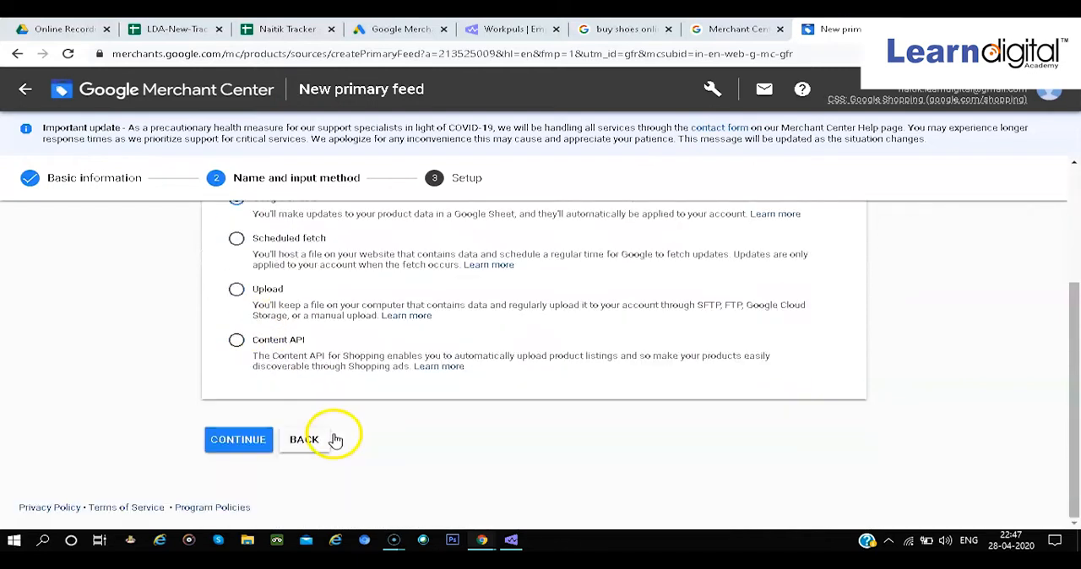
pyautogui.click(219, 440)
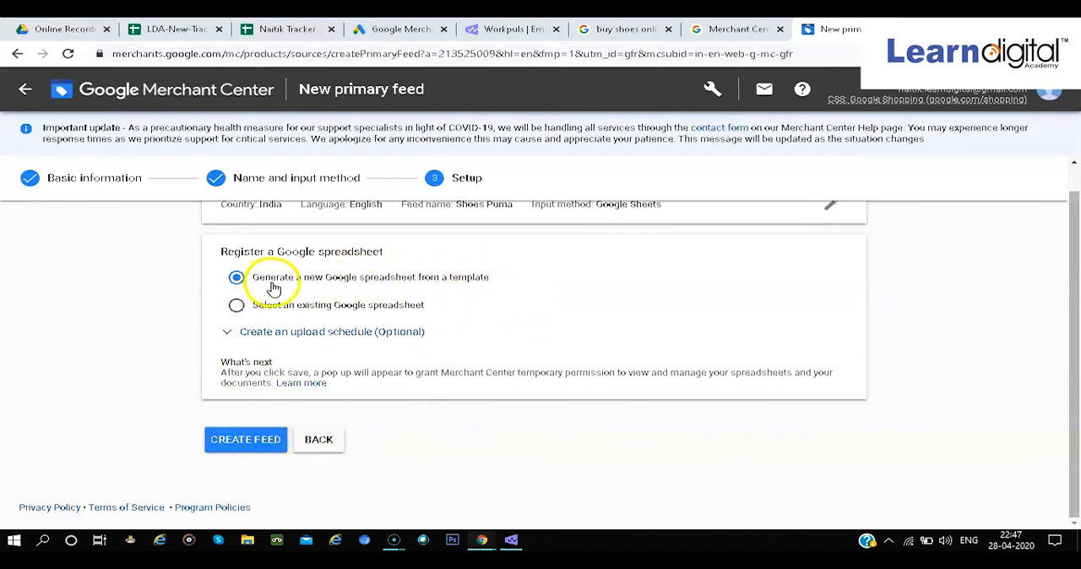
pyautogui.click(266, 446)
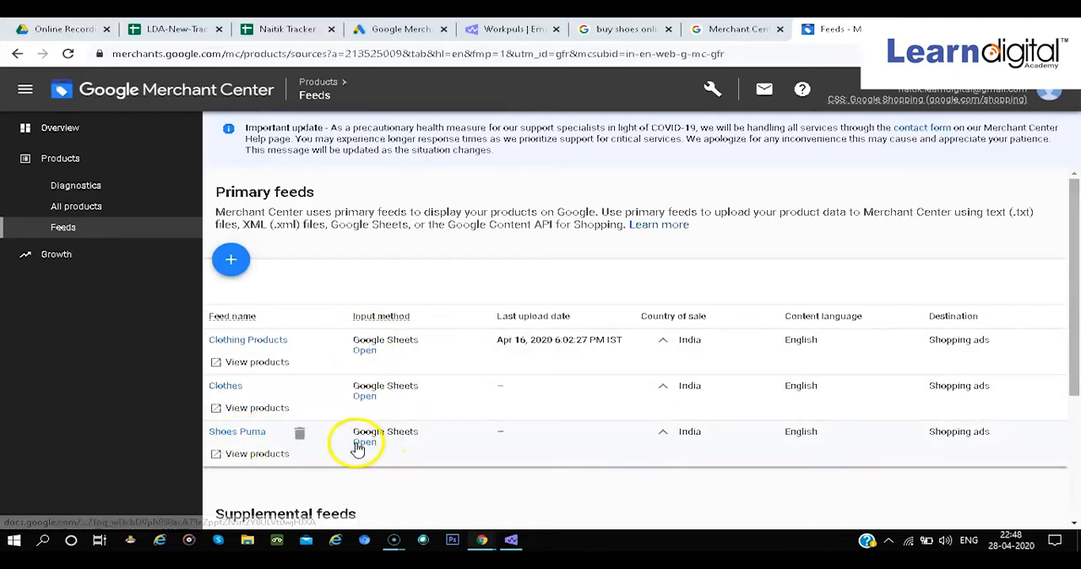
# Open the Google Sheet of the Shoes Puma feed and look through the attribute columns on its Examples sheet
pyautogui.click(364, 444)
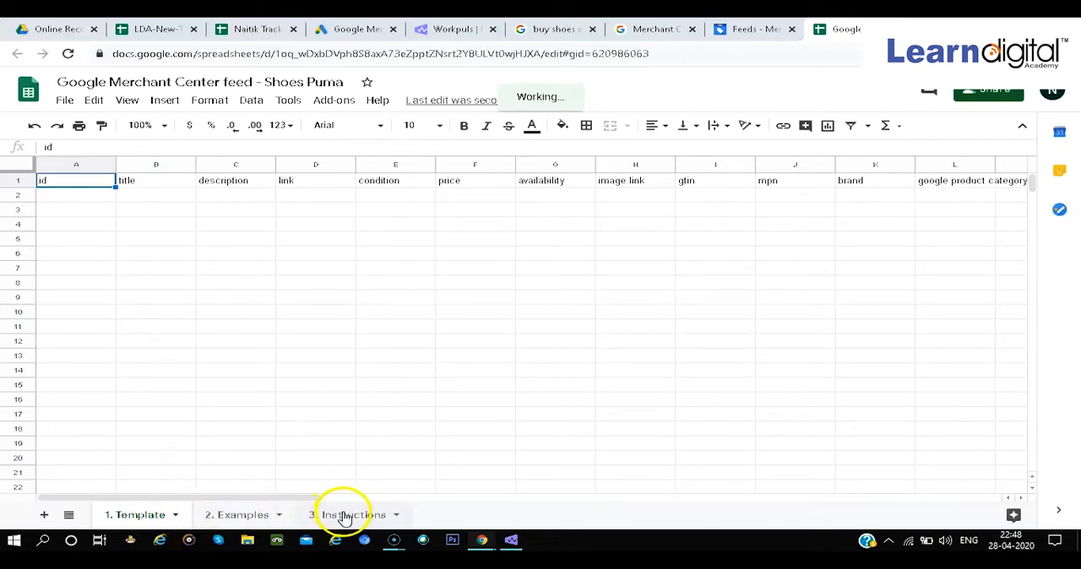
pyautogui.click(253, 516)
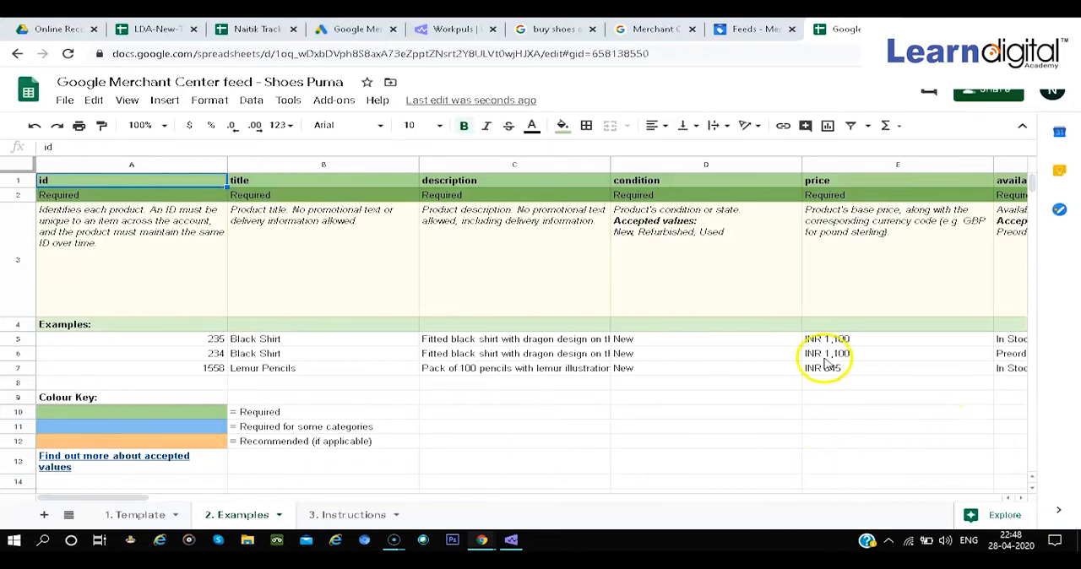
pyautogui.hscroll(10, 828, 363)
pyautogui.hscroll(8, 828, 364)
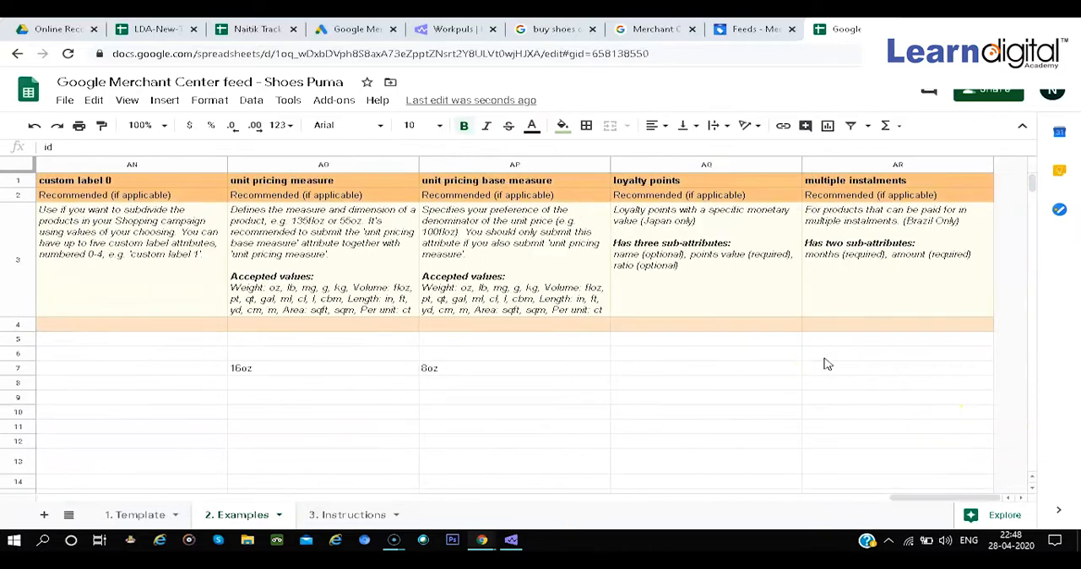
pyautogui.hscroll(-18, 827, 364)
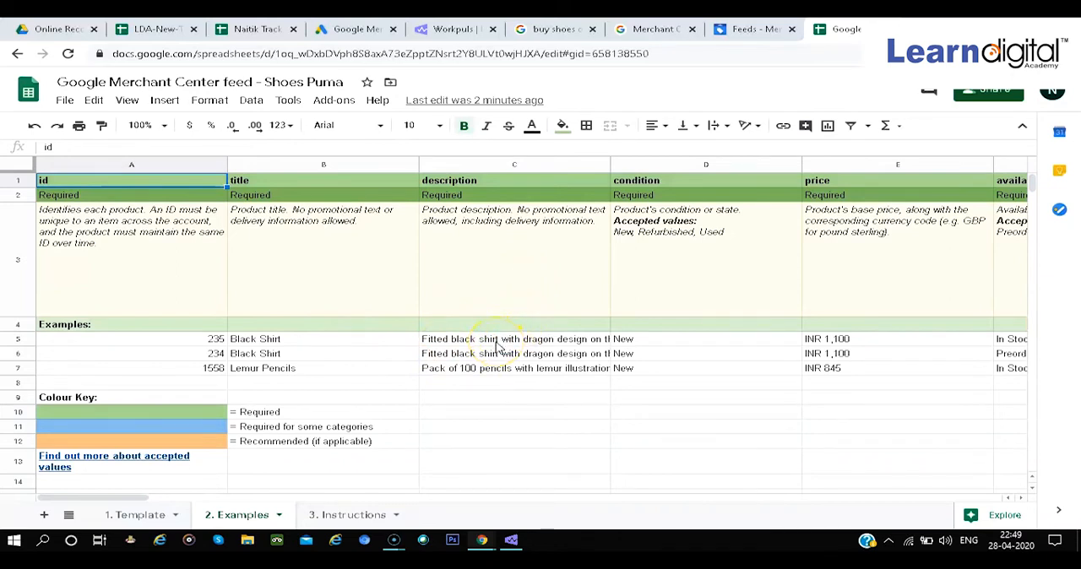
# Examine the description, condition and price entries of the example products on the Examples sheet
pyautogui.click(491, 370)
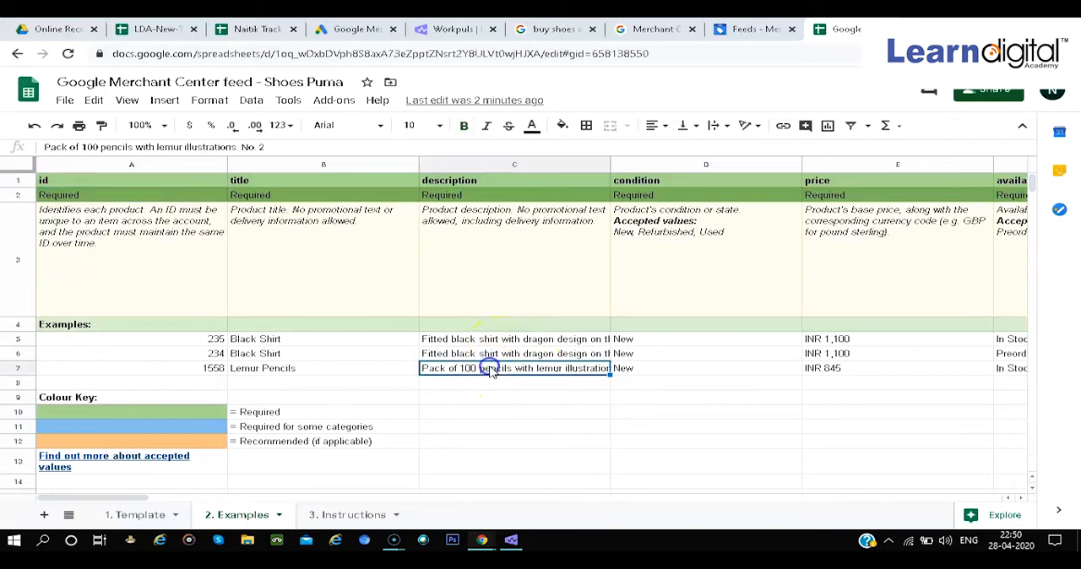
pyautogui.press('Right')
pyautogui.press('Right')
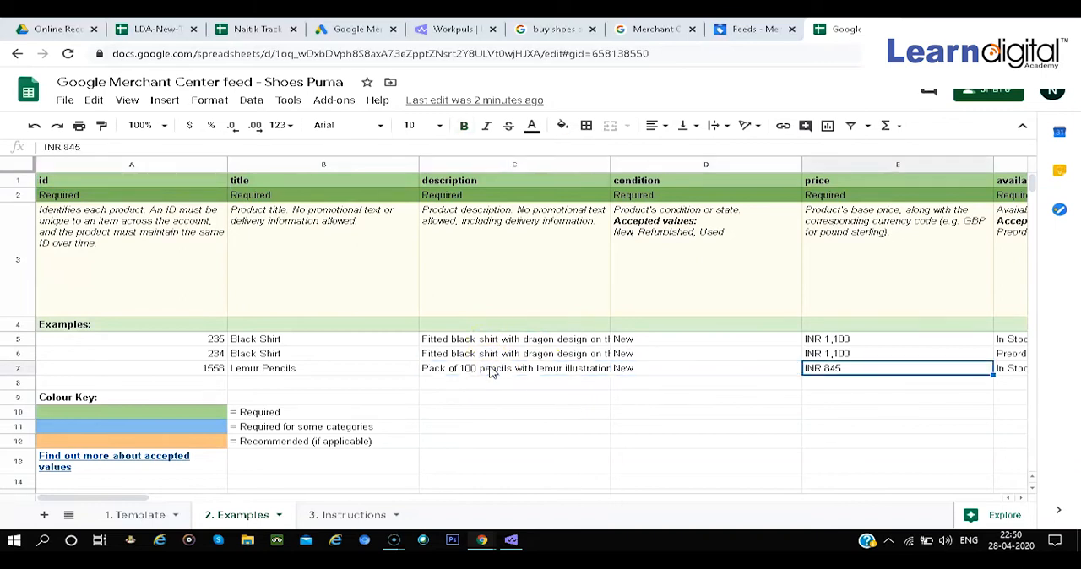
pyautogui.press('Left')
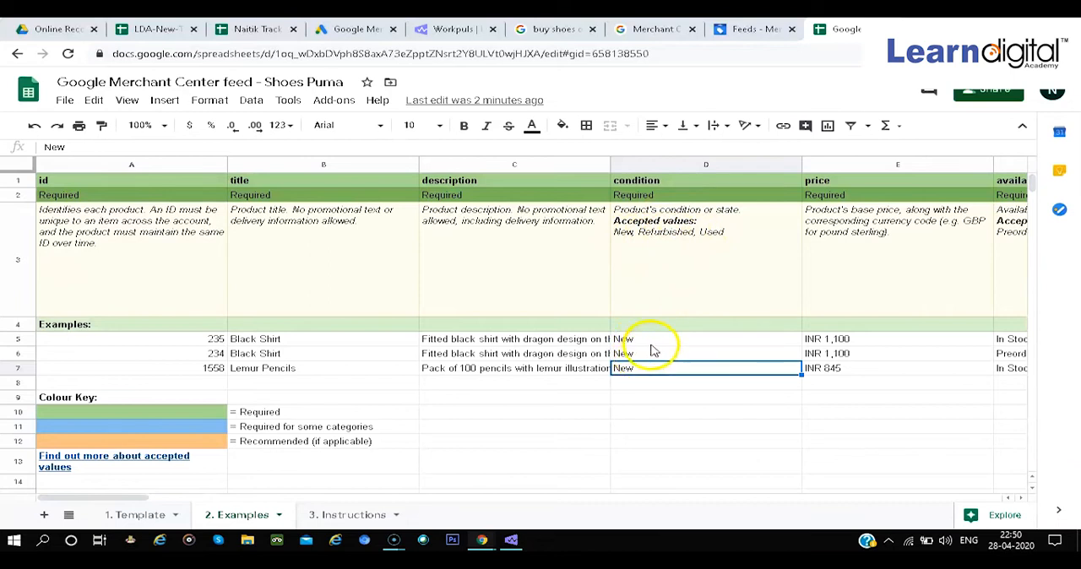
pyautogui.click(836, 338)
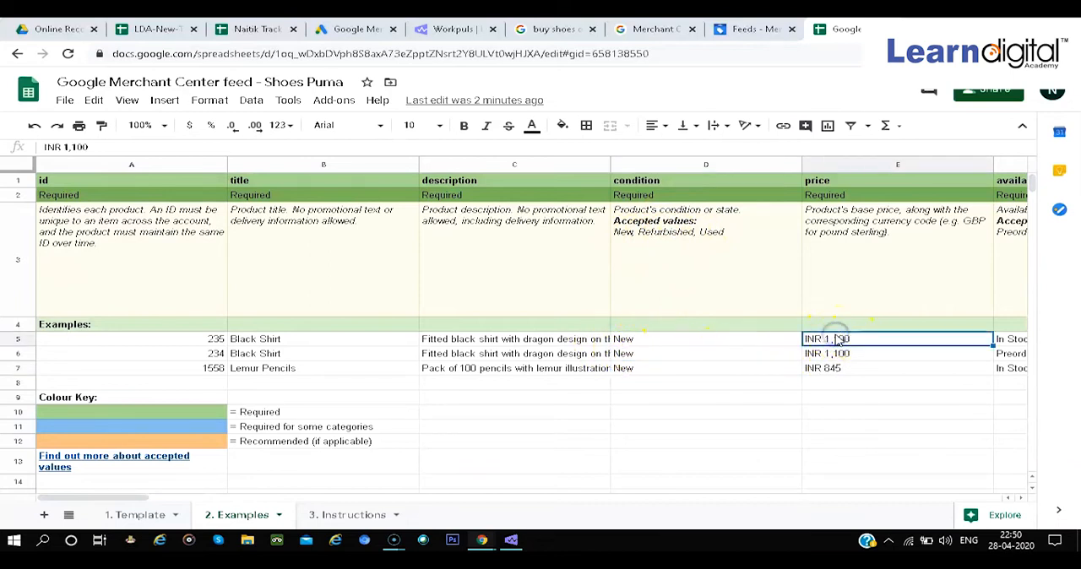
pyautogui.press('Right')
pyautogui.press('Left')
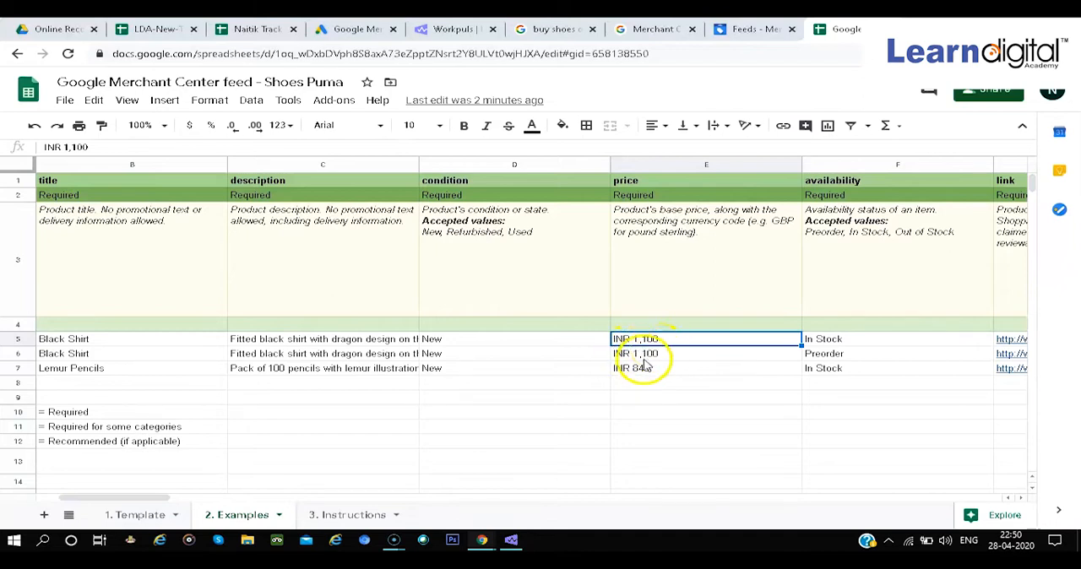
# Examine the availability, link and image link requirements and their example values on the Examples sheet
pyautogui.press('Right')
pyautogui.press('Right')
pyautogui.press('Right')
pyautogui.press('Right')
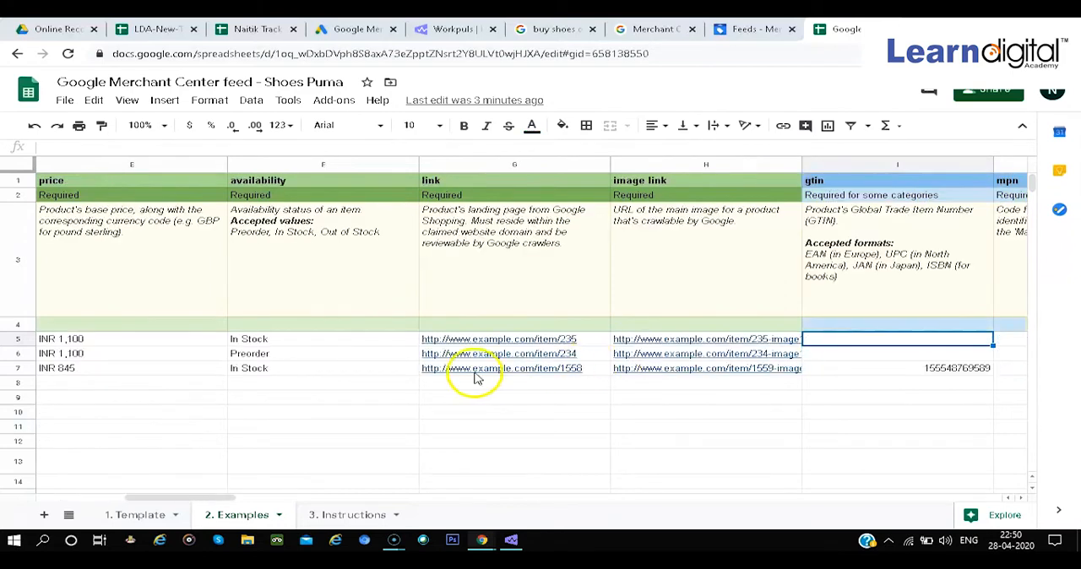
pyautogui.click(304, 241)
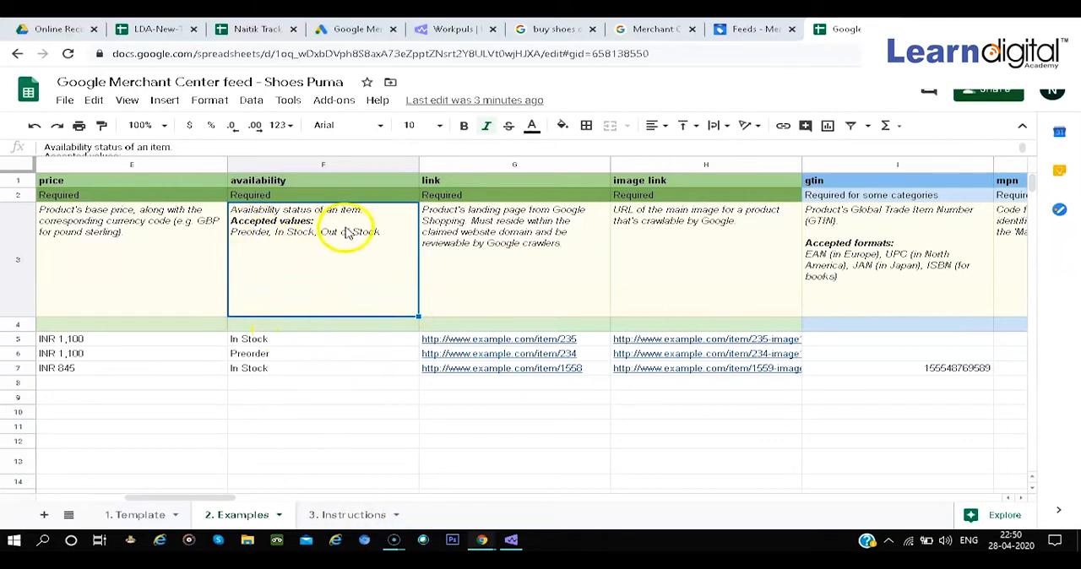
pyautogui.click(319, 342)
pyautogui.click(491, 293)
pyautogui.press('Right')
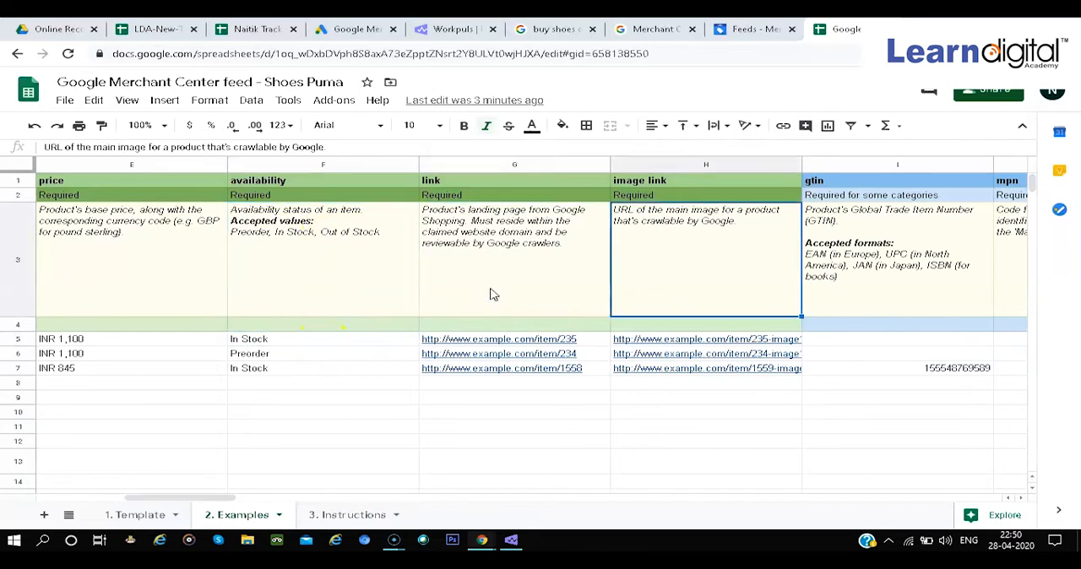
# Examine the gtin and mpn requirements beside the image link column, and return to the link attribute on the Examples sheet
pyautogui.press('Right')
pyautogui.press('Right')
pyautogui.press('Left')
pyautogui.press('Left')
pyautogui.press('Left')
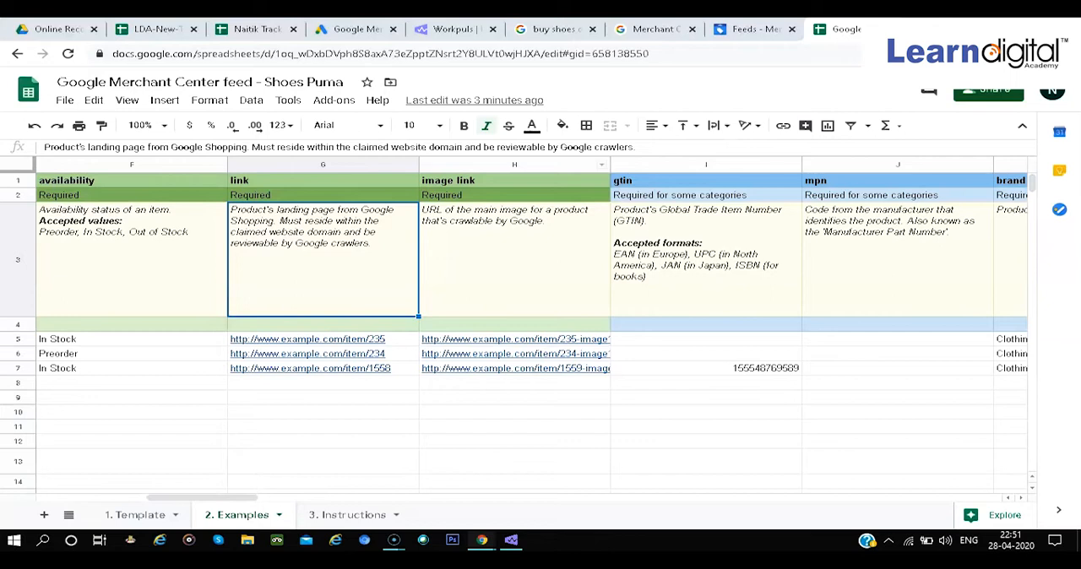
# Open amazon.com in a new tab, enter puma shoes as the product search, and follow the link to amazon.in
pyautogui.hotkey('ctrl', 't')
pyautogui.write('amazon')
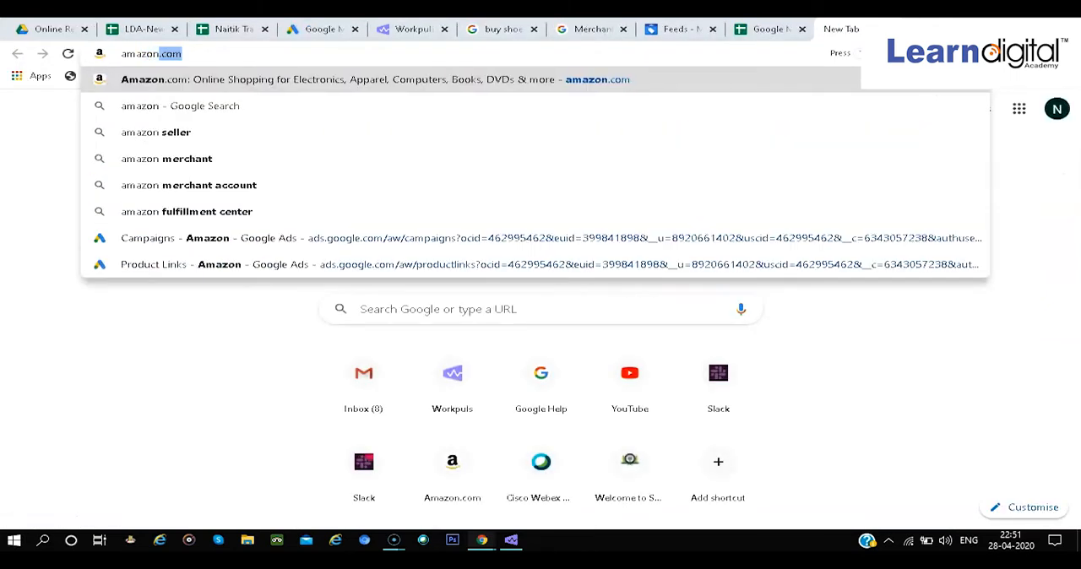
pyautogui.press('Return')
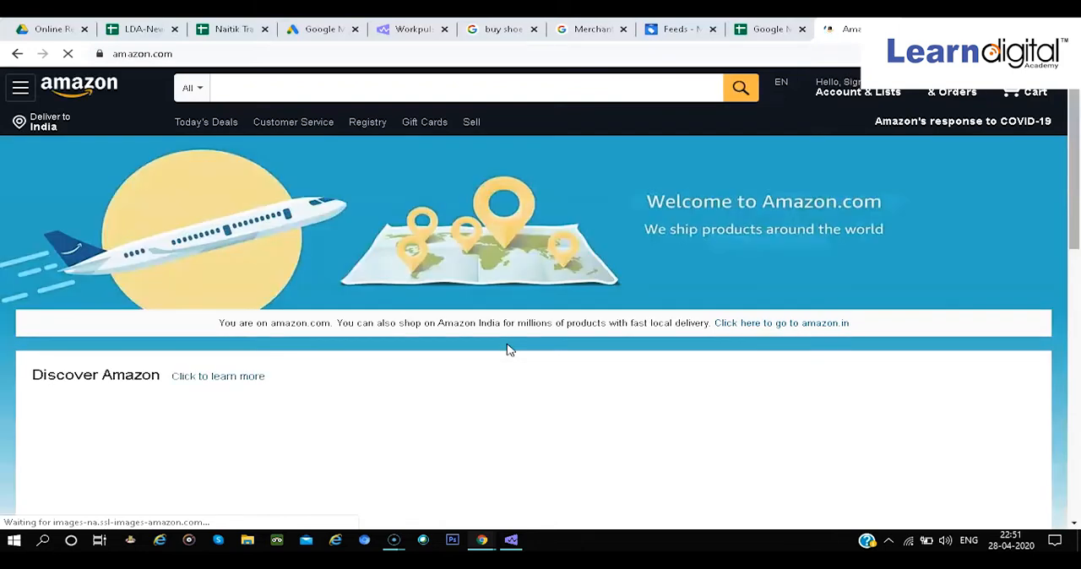
pyautogui.click(434, 90)
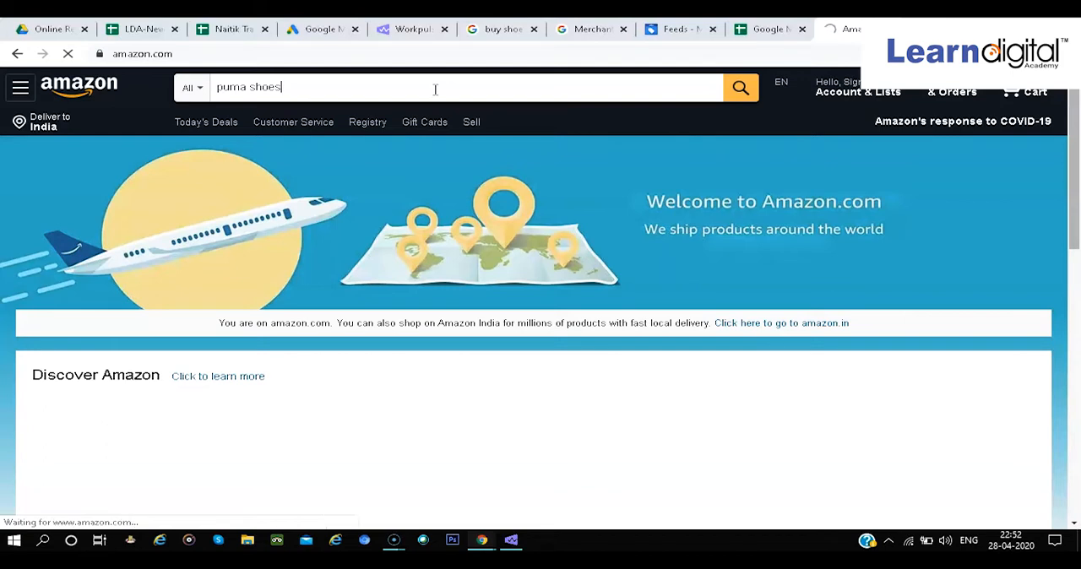
pyautogui.click(736, 322)
pyautogui.click(811, 29)
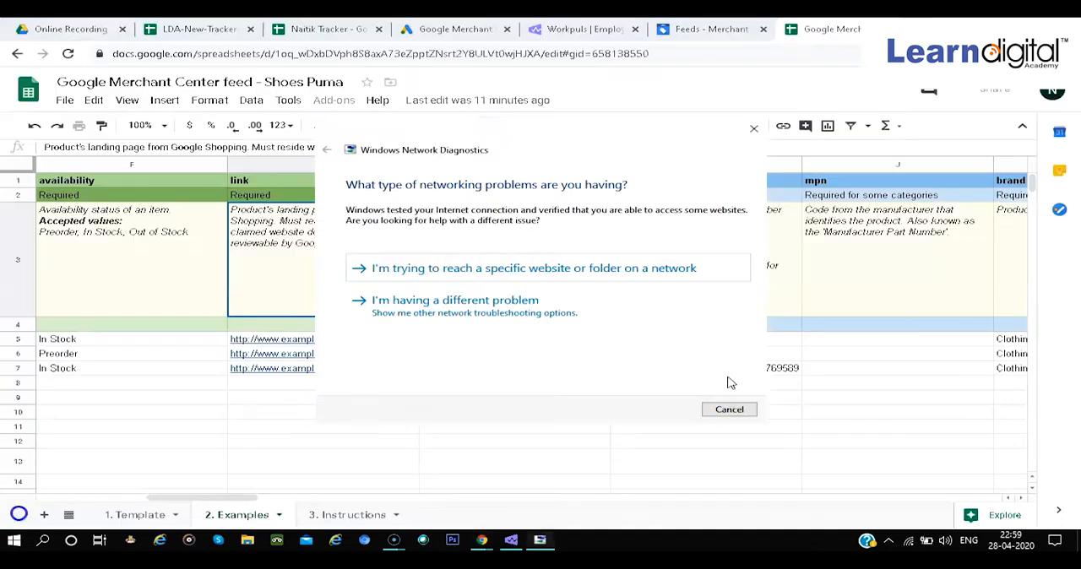
pyautogui.click(727, 409)
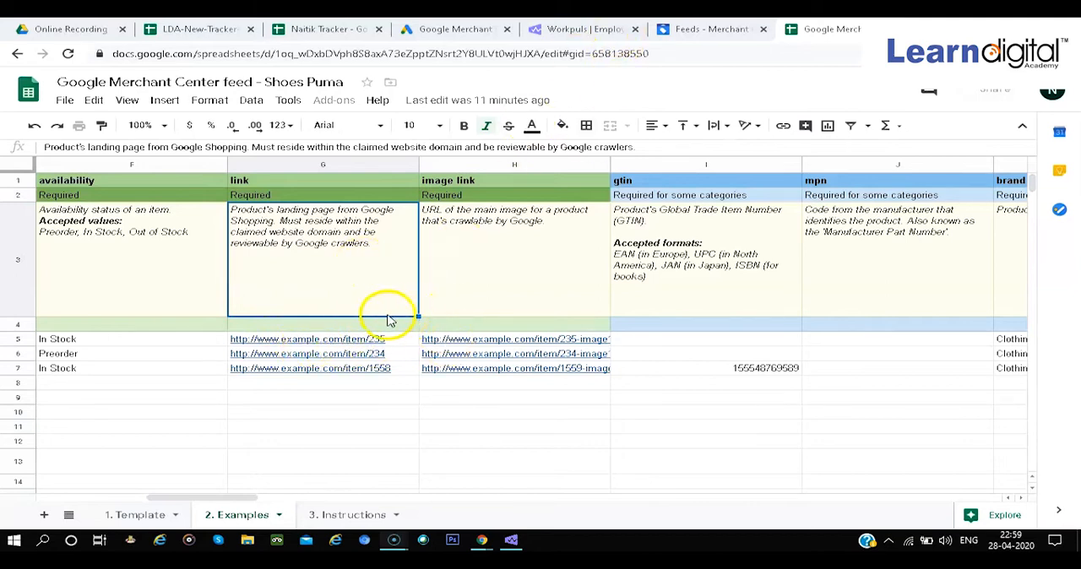
# Examine the image link and gtin requirements and their example values on the Examples sheet of the feed
pyautogui.click(510, 311)
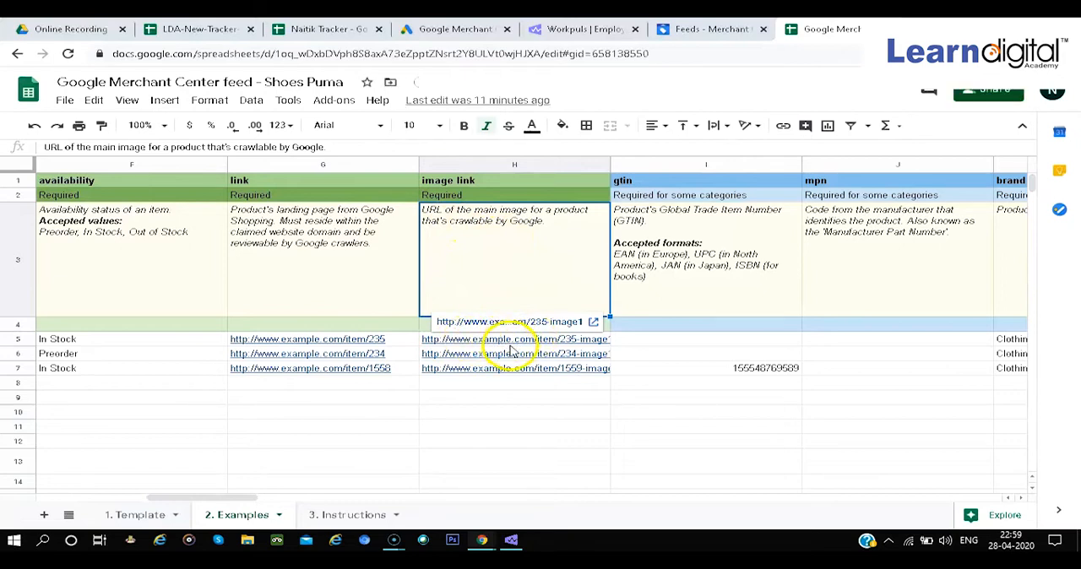
pyautogui.hscroll(2, 608, 283)
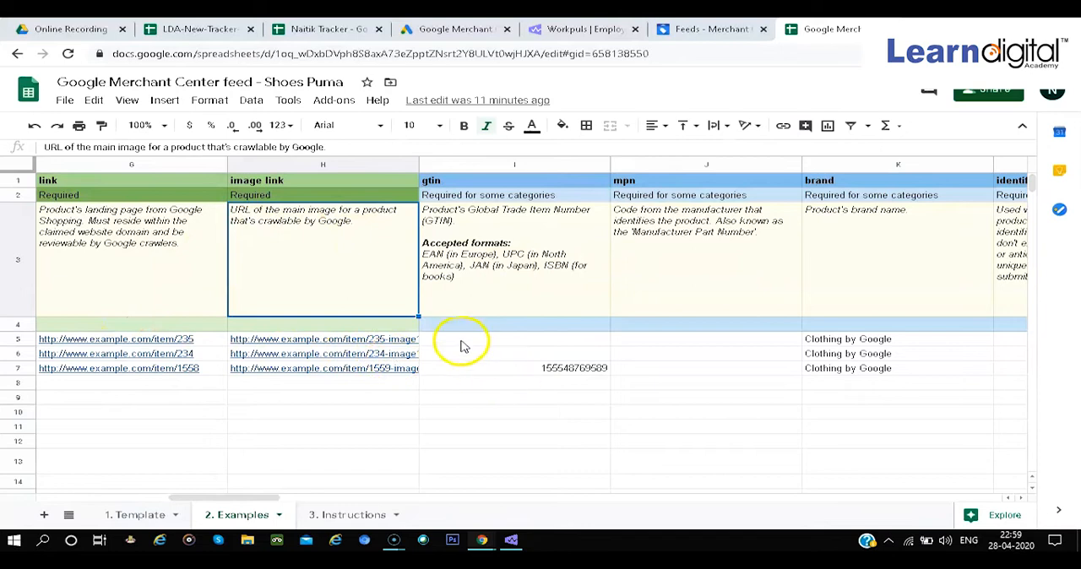
pyautogui.click(479, 300)
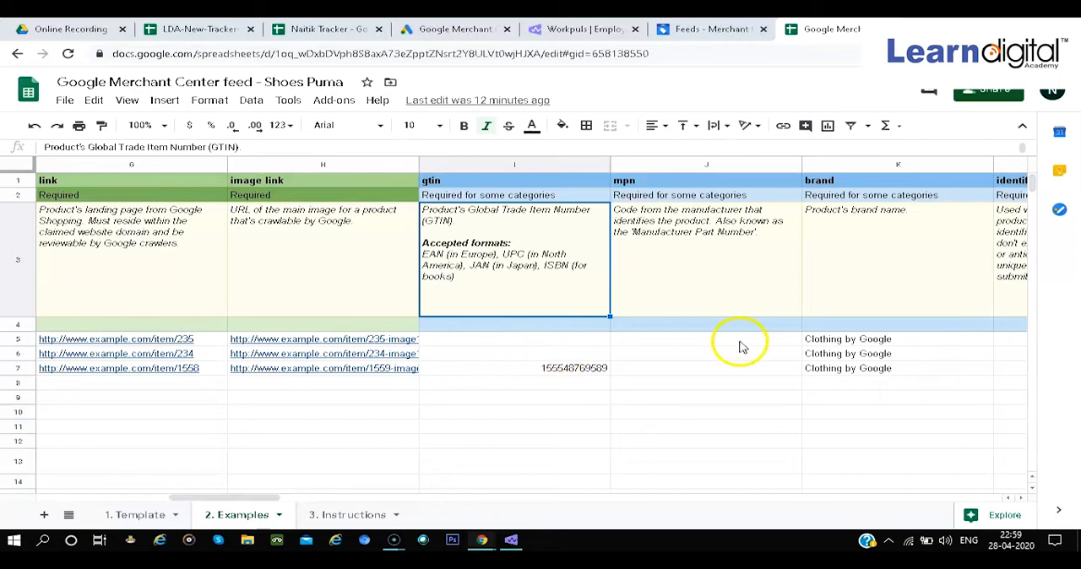
pyautogui.hscroll(4, 742, 346)
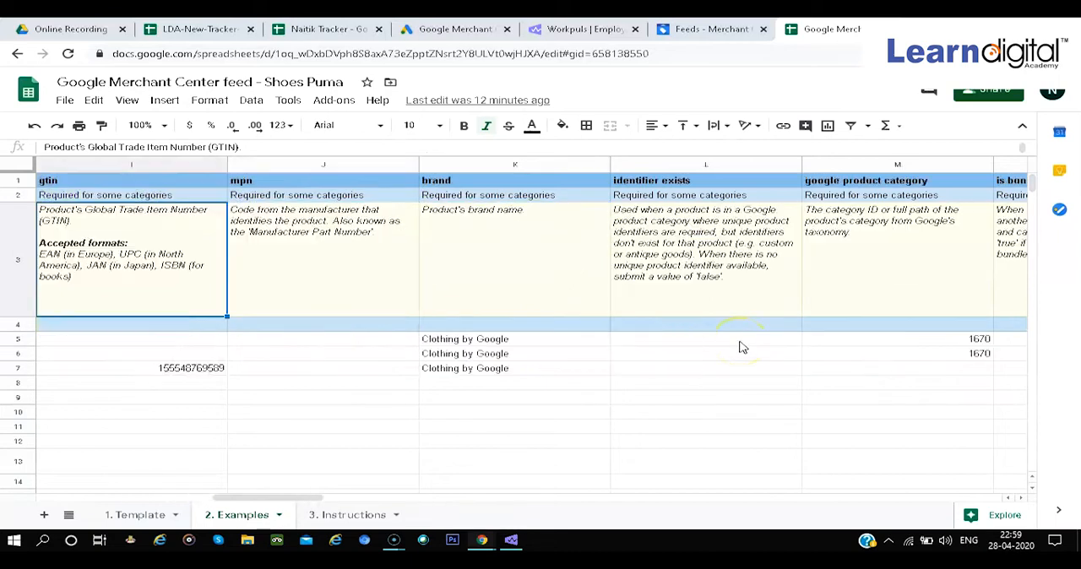
# Examine the mpn, brand, identifier exists and google product category attributes on the Examples sheet
pyautogui.click(379, 296)
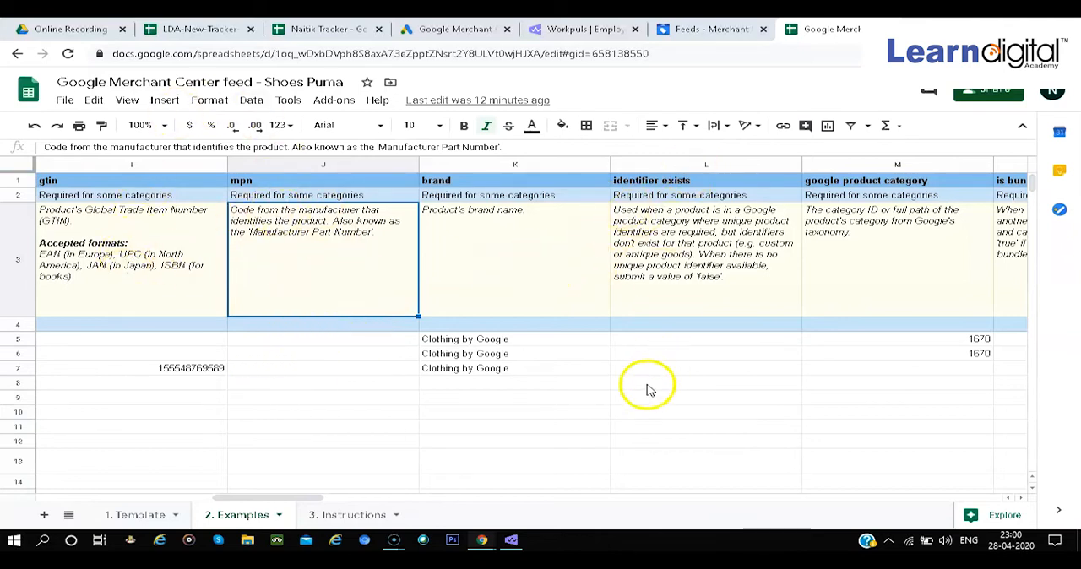
pyautogui.click(660, 354)
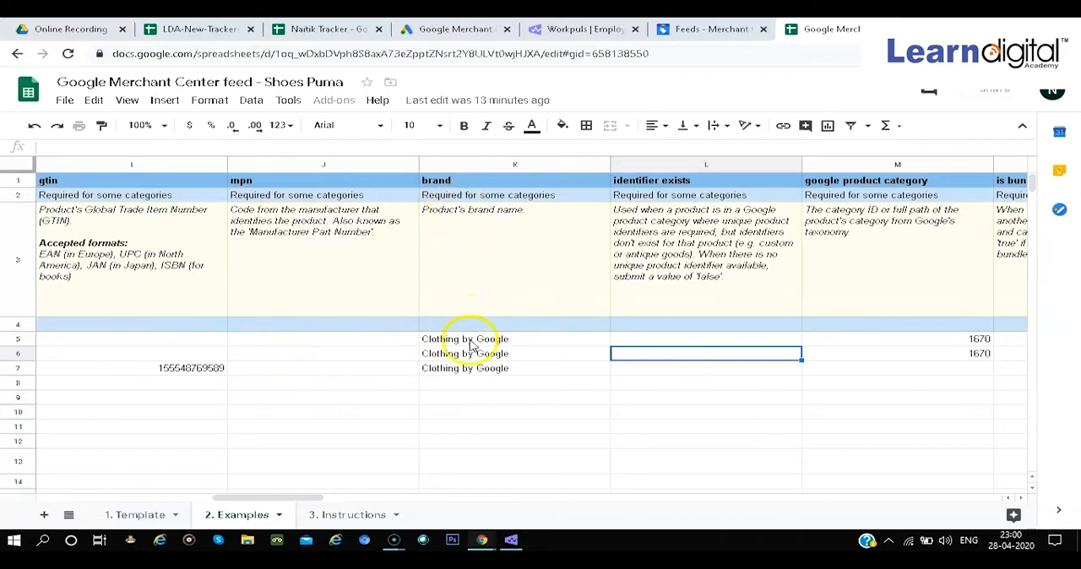
pyautogui.hscroll(2, 536, 355)
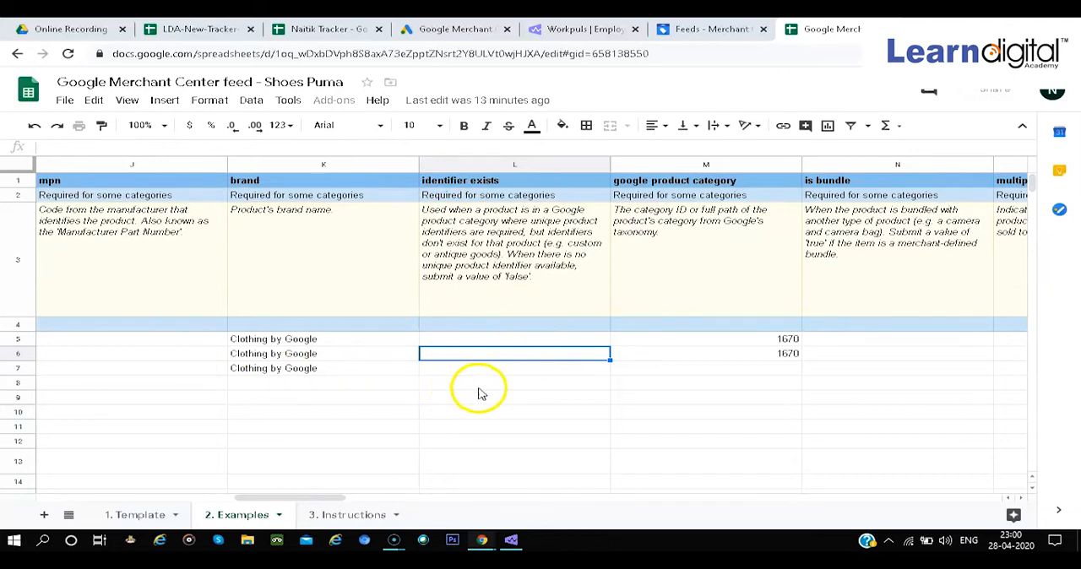
pyautogui.hscroll(2, 592, 348)
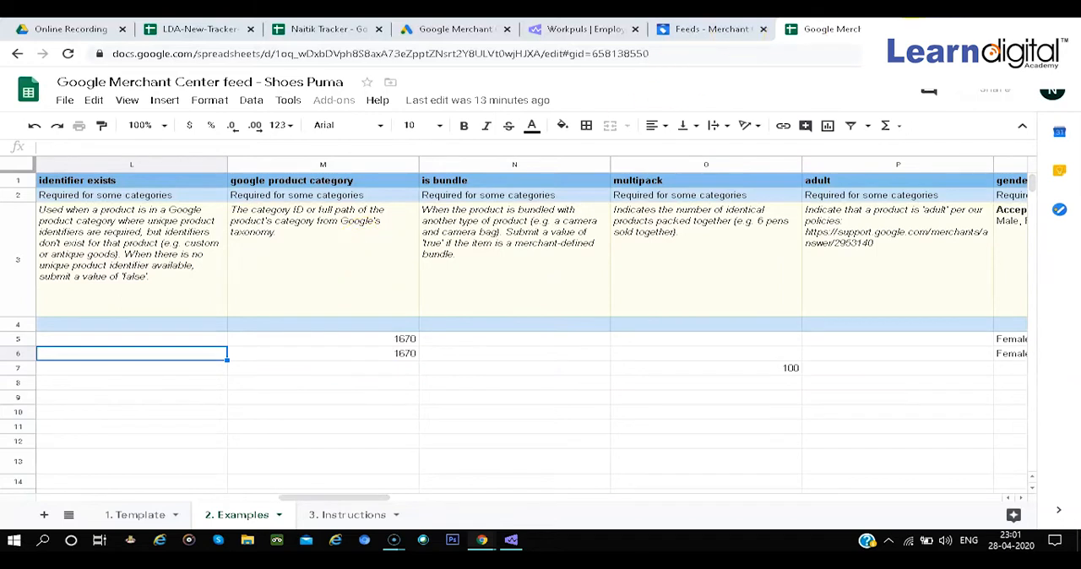
# Search Google in a new tab for "google taxonomy file"
pyautogui.hotkey('ctrl', 't')
pyautogui.write('ggoglr')
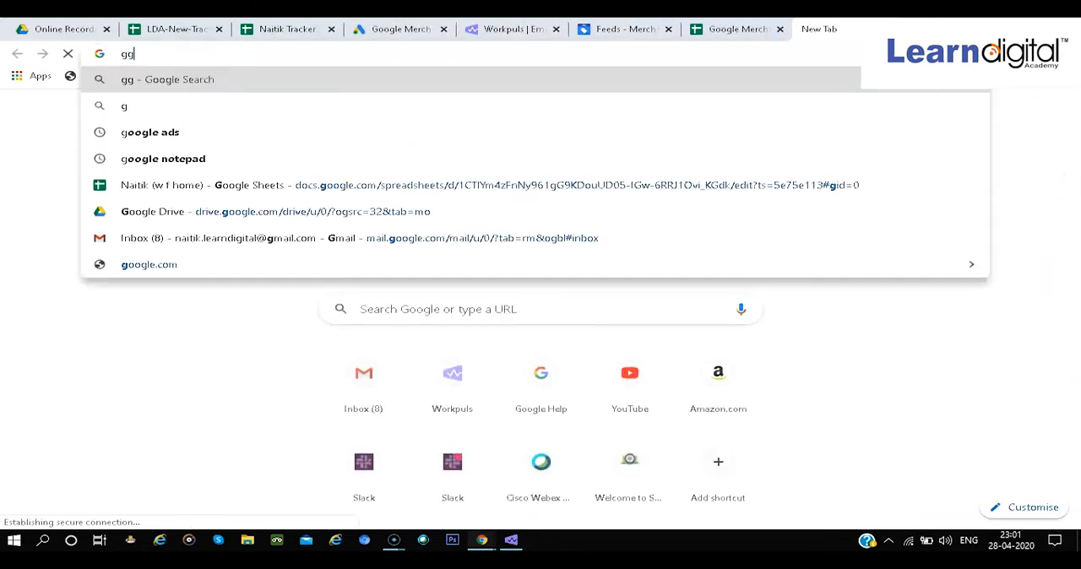
pyautogui.press('BackSpace')
pyautogui.press('BackSpace')
pyautogui.press('BackSpace')
pyautogui.press('BackSpace')
pyautogui.press('BackSpace')
pyautogui.press('BackSpace')
pyautogui.write('goog')
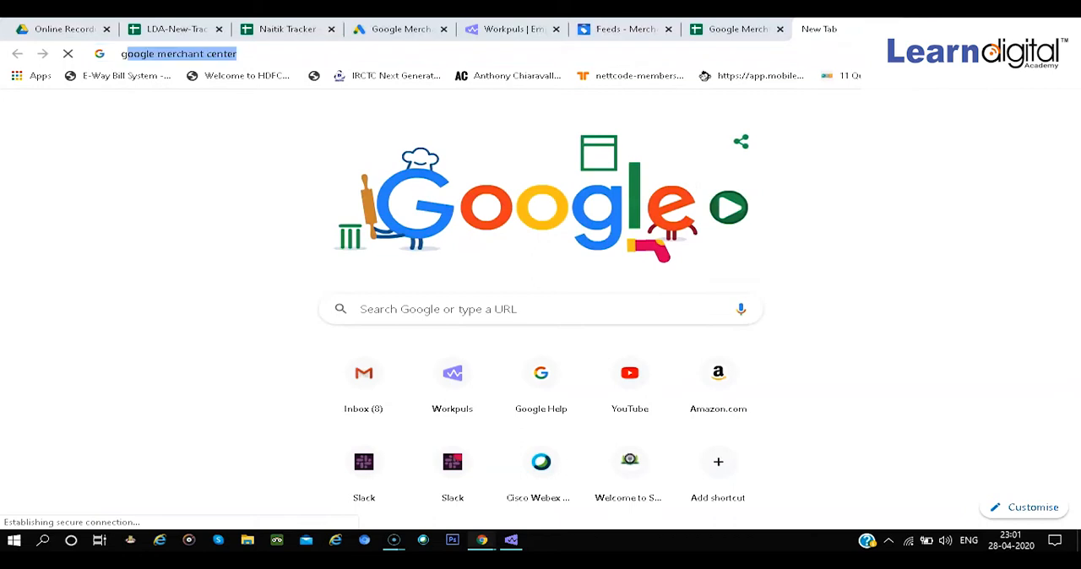
pyautogui.write('le ta')
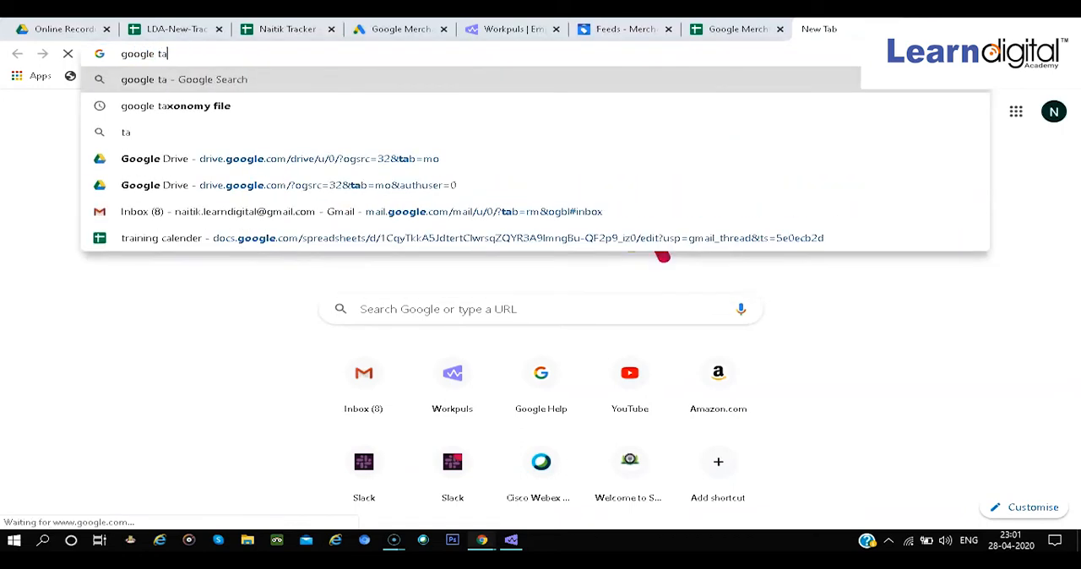
pyautogui.write('xonomy')
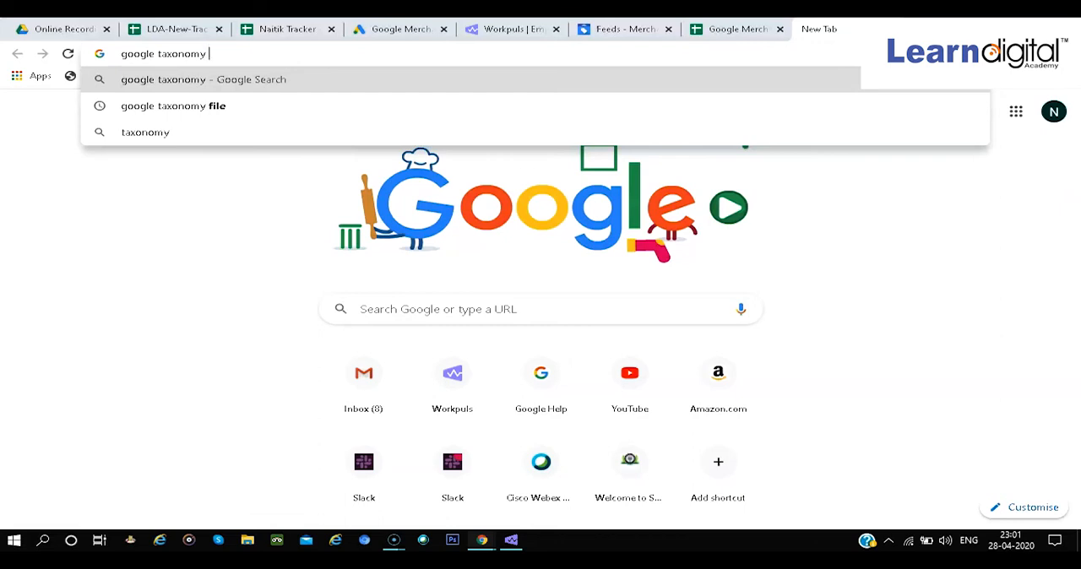
pyautogui.press('Down')
pyautogui.press('Return')
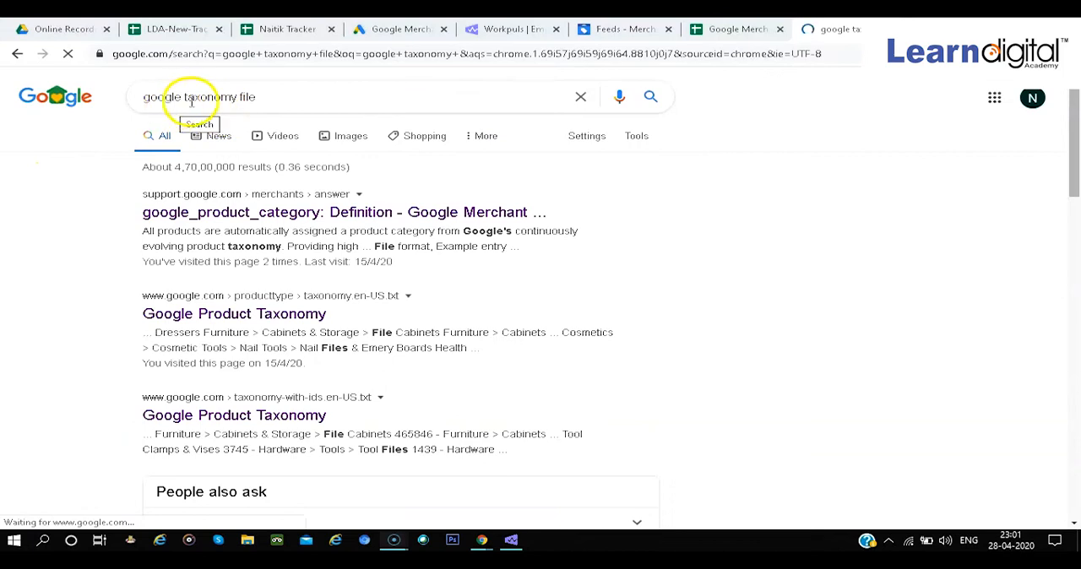
# Open the google_product_category definition in Merchant Center Help and its plain text list of all Google product categories
pyautogui.click(259, 212)
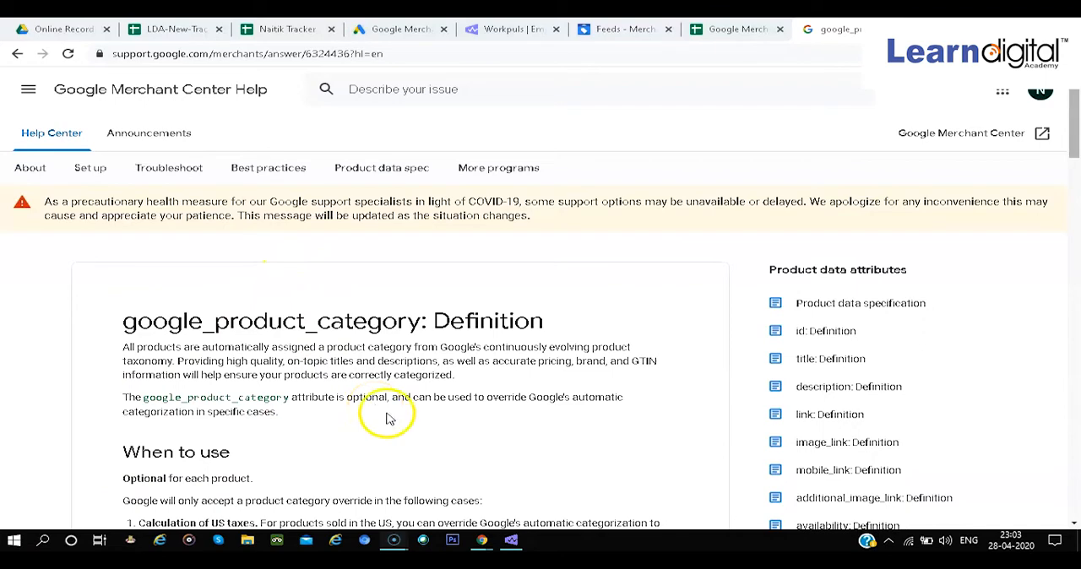
pyautogui.scroll(-2, 436, 431)
pyautogui.scroll(-4, 437, 434)
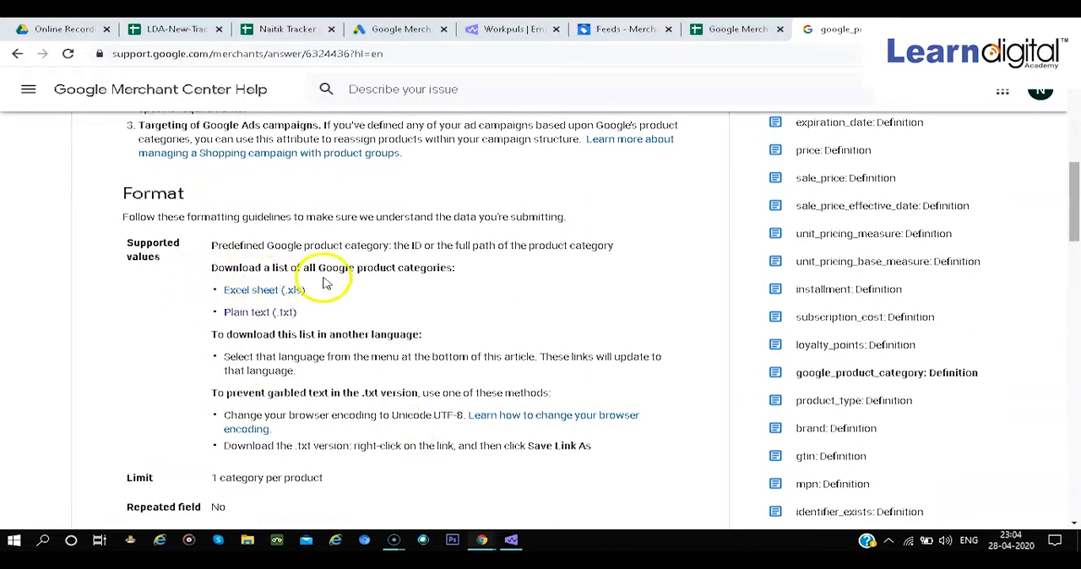
pyautogui.click(249, 319)
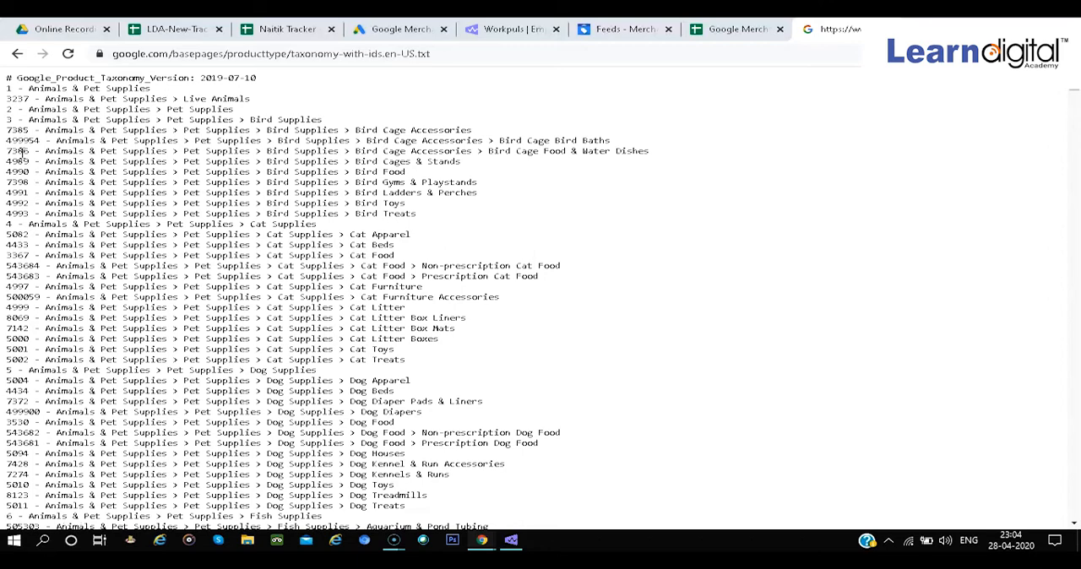
# Look through the category IDs in the taxonomy list, highlighting the Cricket Uniforms entry, and return to the beginning of the list
pyautogui.scroll(-6, 242, 317)
pyautogui.scroll(-15, 242, 317)
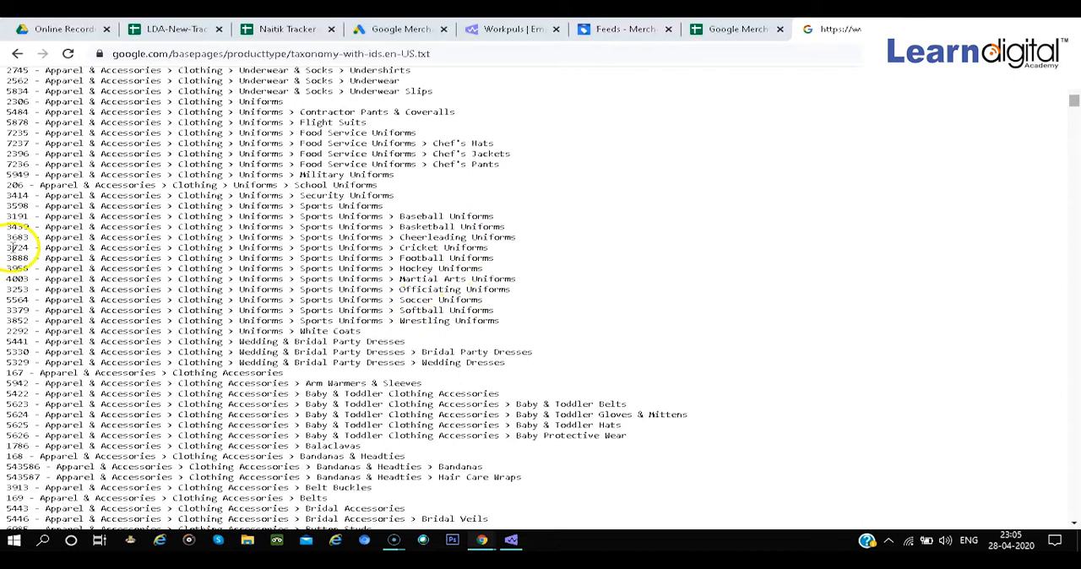
pyautogui.moveTo(26, 248); pyautogui.dragTo(10, 247)
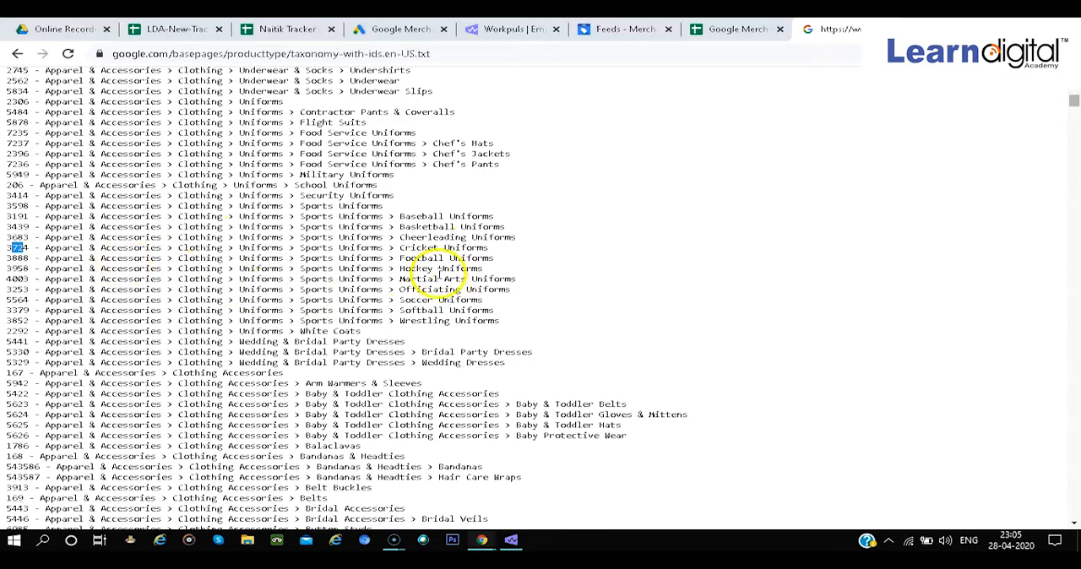
pyautogui.tripleClick(416, 247)
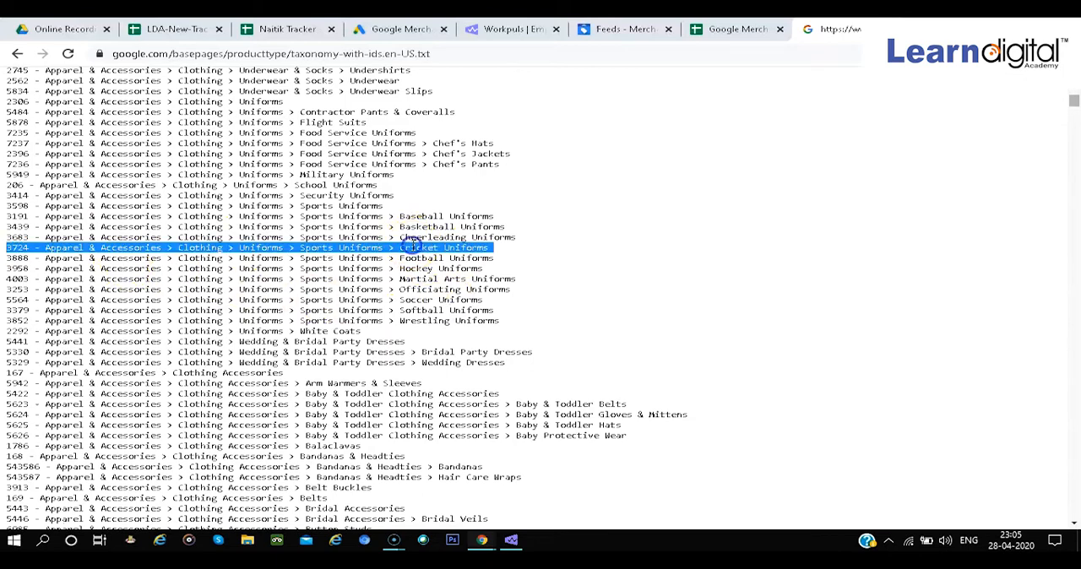
pyautogui.click(480, 250)
pyautogui.scroll(3, 480, 249)
pyautogui.scroll(20, 803, 96)
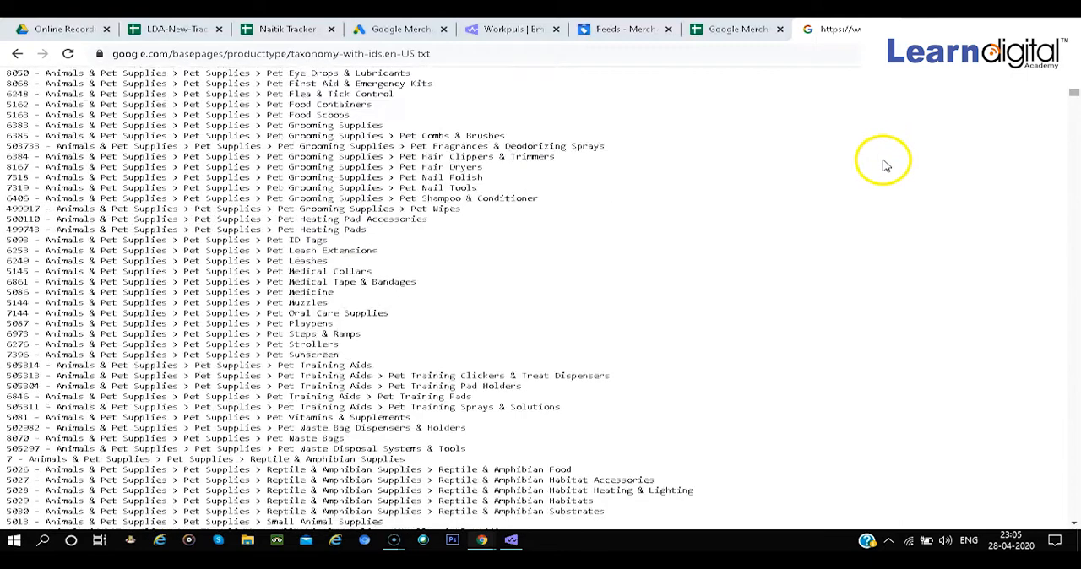
pyautogui.scroll(1, 886, 172)
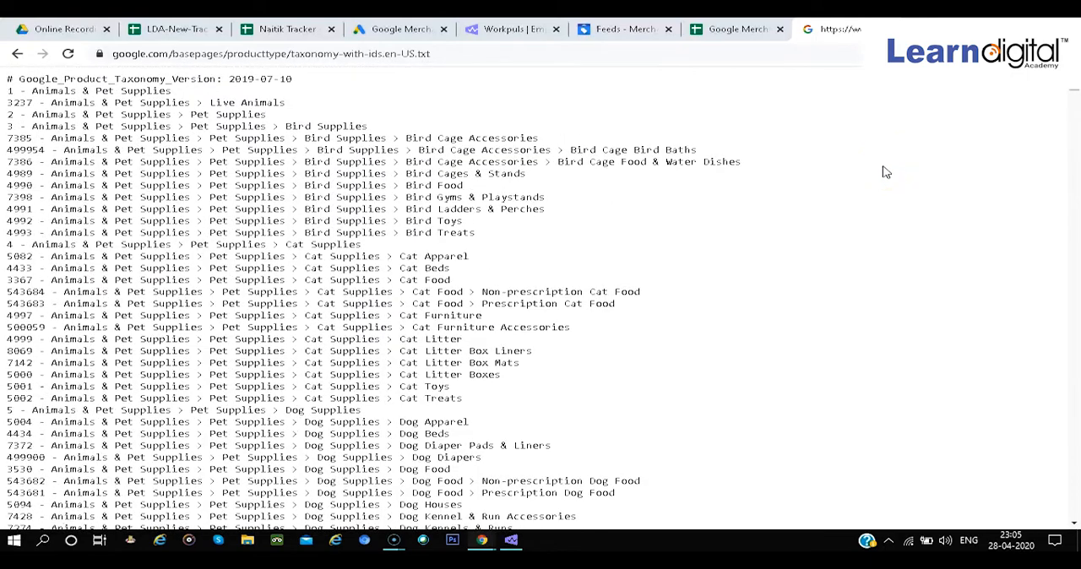
# Find shoes in the taxonomy list and locate the category ID of the Apparel & Accessories > Shoes entry
pyautogui.hotkey('ctrl', 'f')
pyautogui.press('BackSpace')
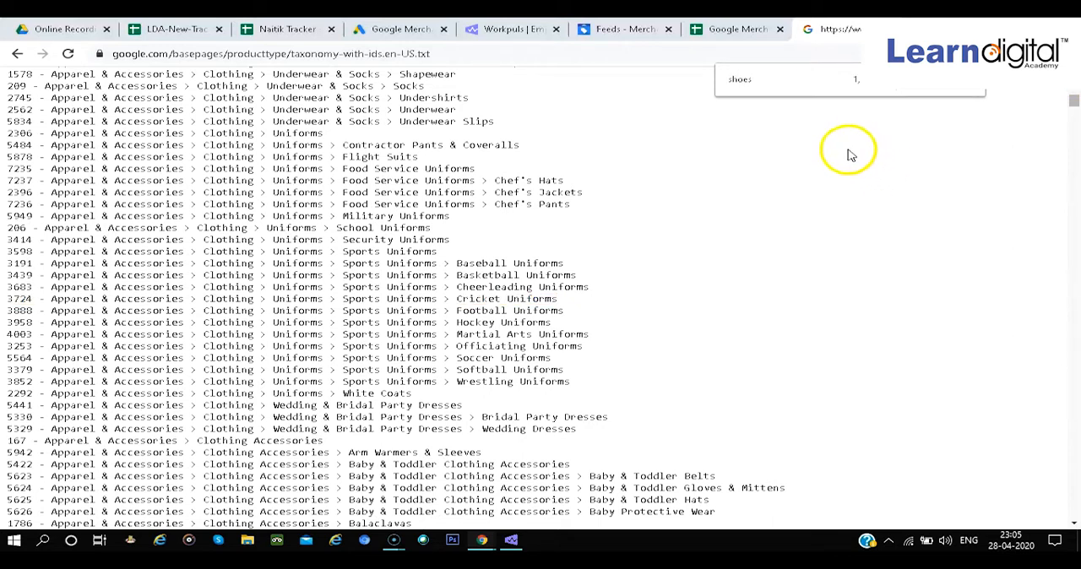
pyautogui.press('Return')
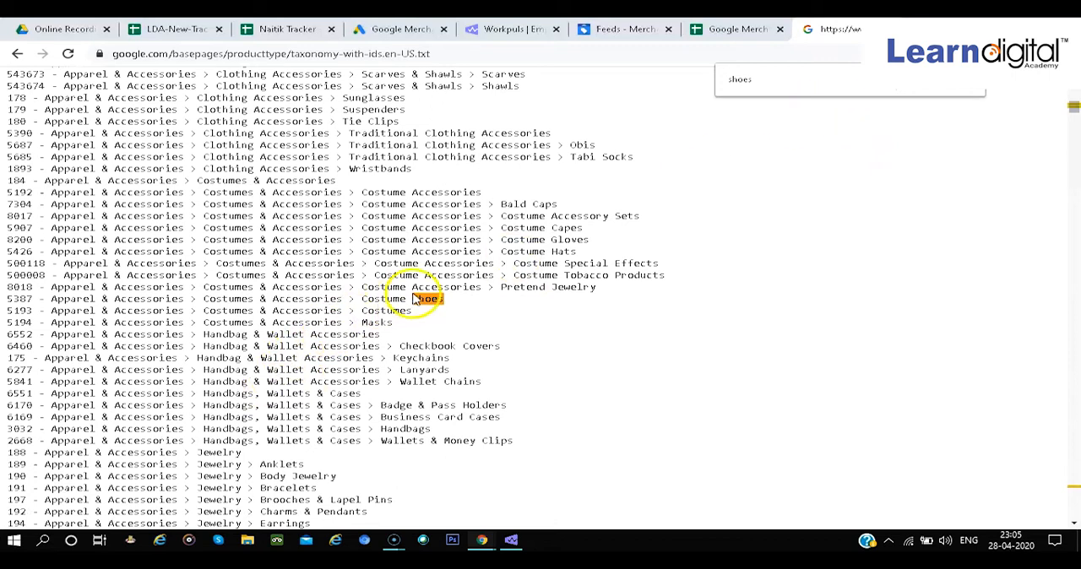
pyautogui.click(913, 91)
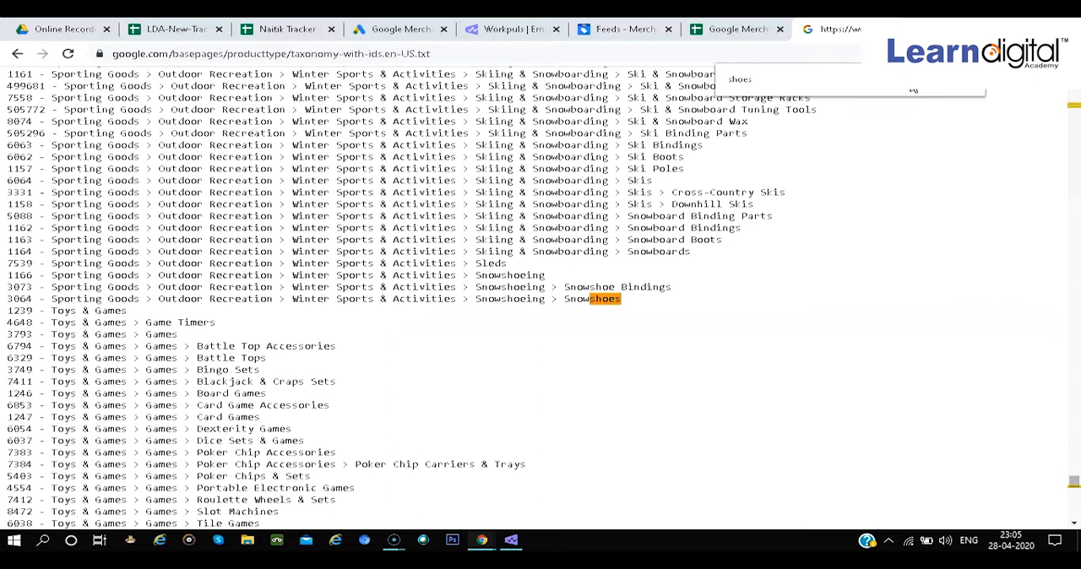
pyautogui.click(911, 90)
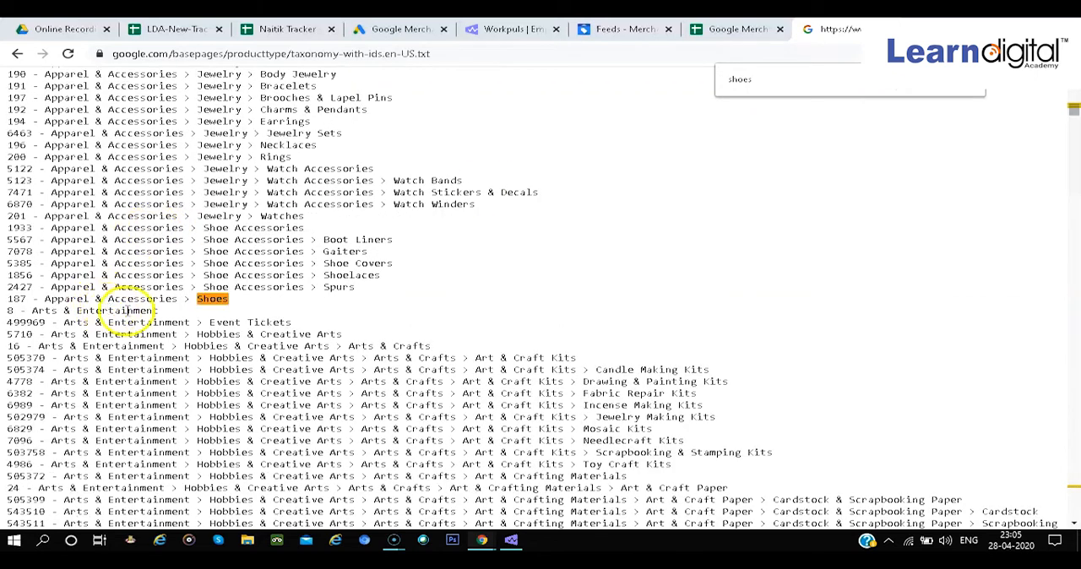
pyautogui.doubleClick(27, 299)
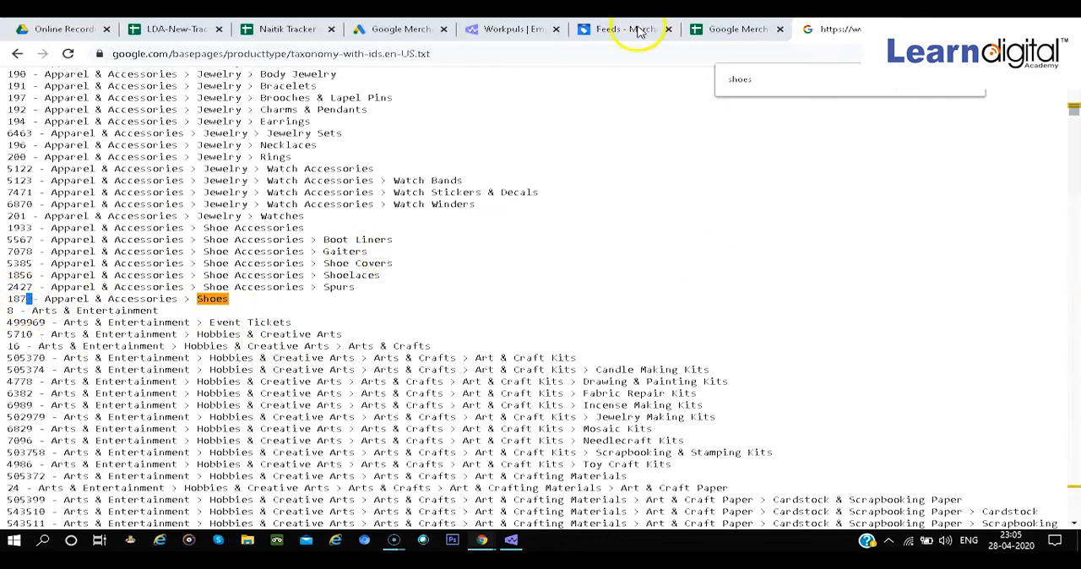
# Search the taxonomy list for "cricket bat" and highlight the Sporting Goods > Athletics > Cricket > Cricket Bats entry with its category ID
pyautogui.click(712, 29)
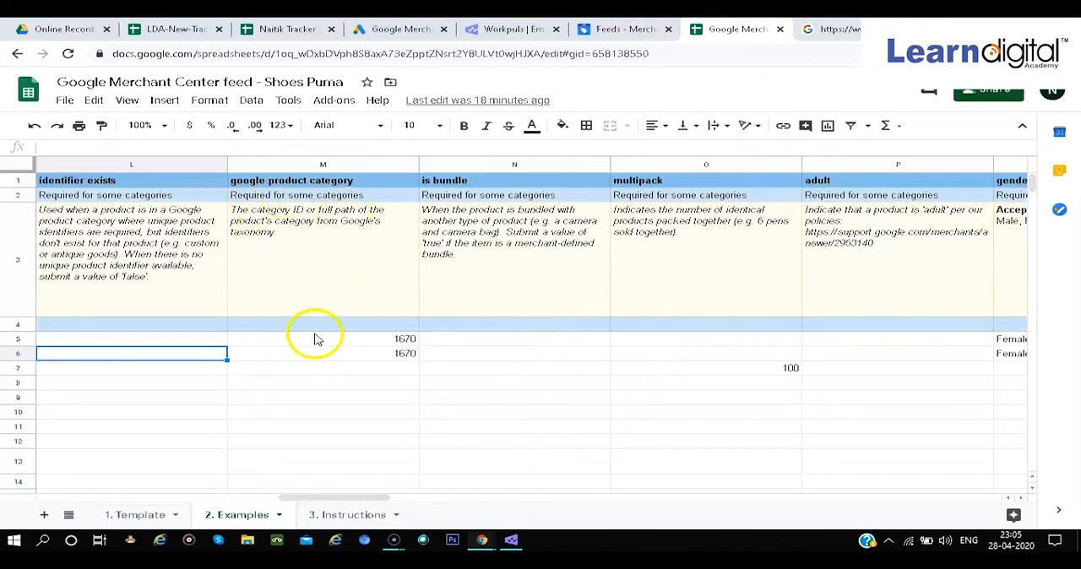
pyautogui.click(815, 29)
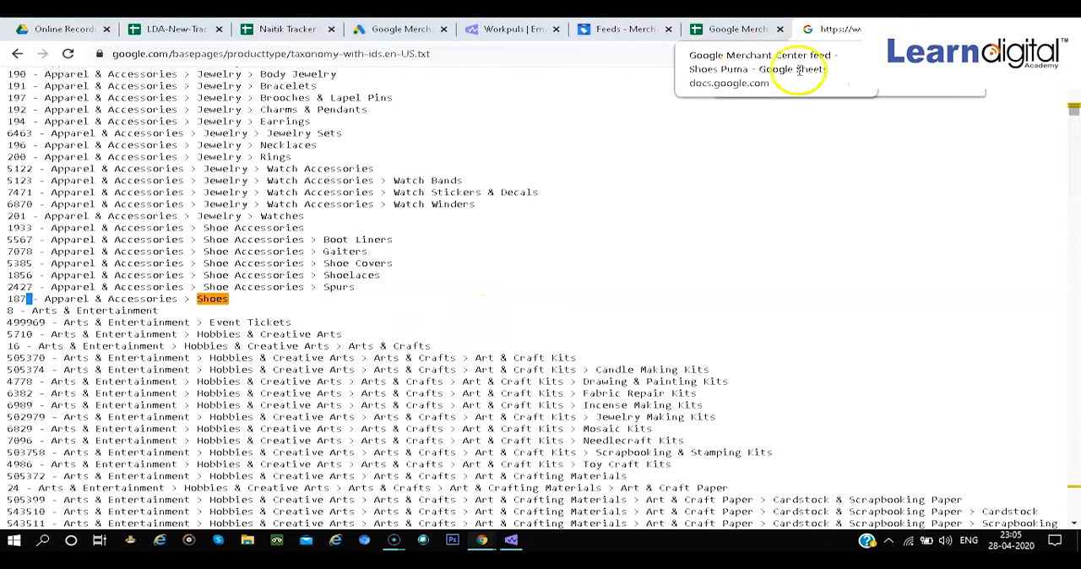
pyautogui.doubleClick(824, 83)
pyautogui.press('BackSpace')
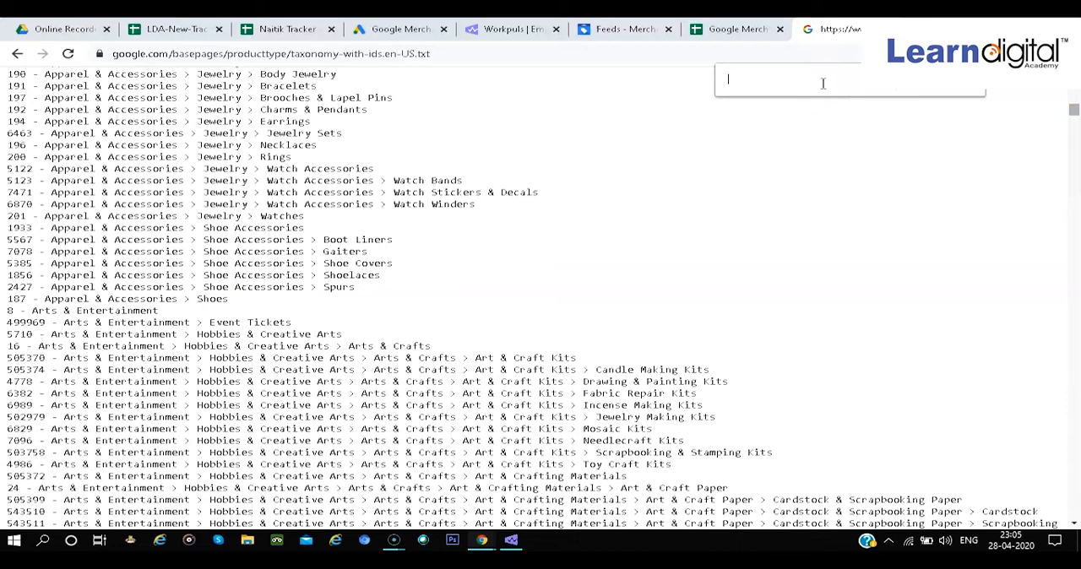
pyautogui.write('cricket')
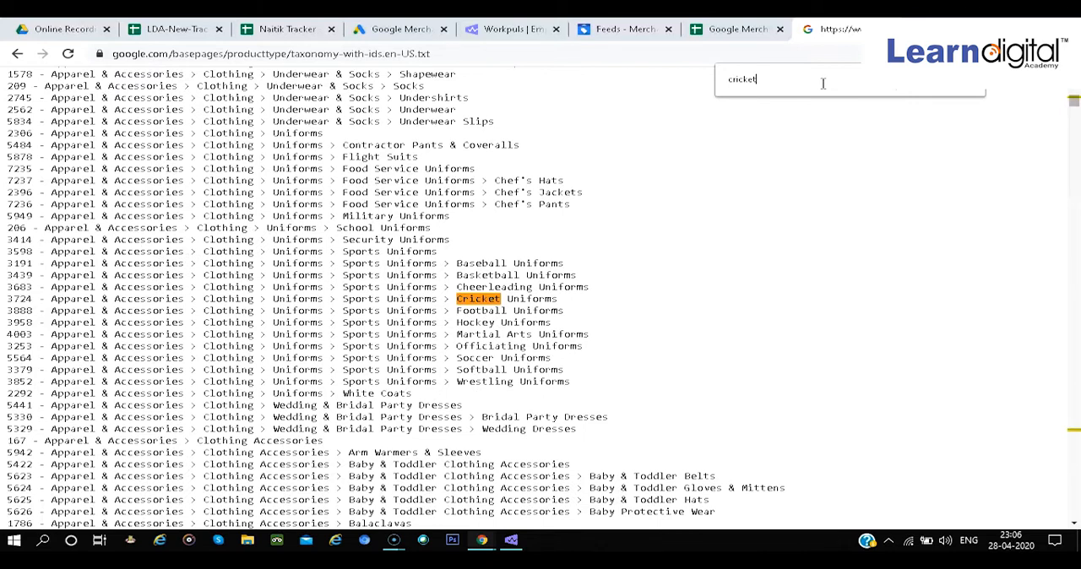
pyautogui.write(' ba')
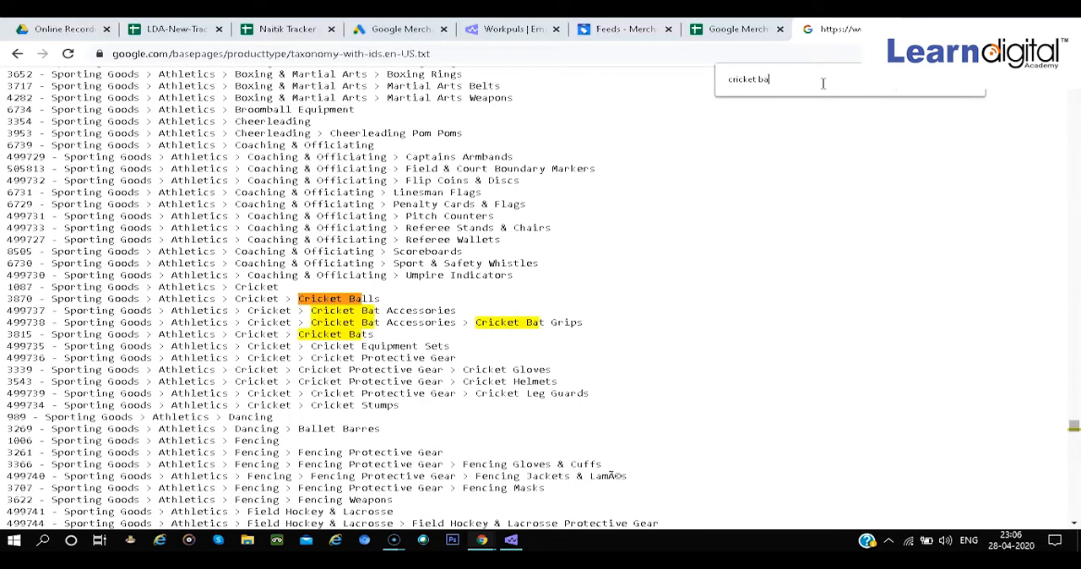
pyautogui.write('t')
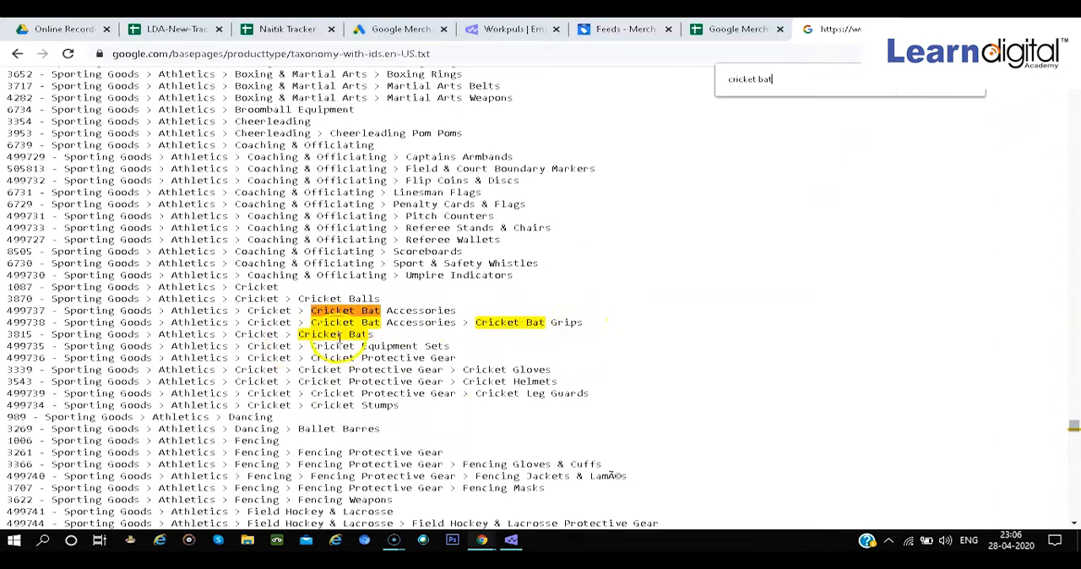
pyautogui.doubleClick(343, 337)
pyautogui.moveTo(342, 337); pyautogui.dragTo(7, 334)
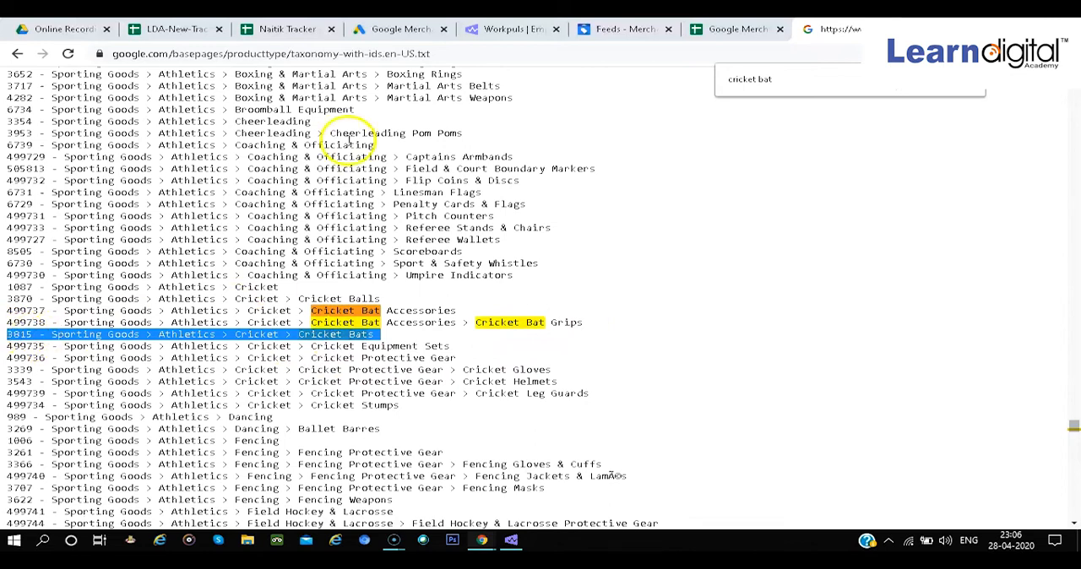
# Return to the Shoes Puma feed spreadsheet and examine the google product category, is bundle, multipack and adult columns of the examples
pyautogui.click(733, 29)
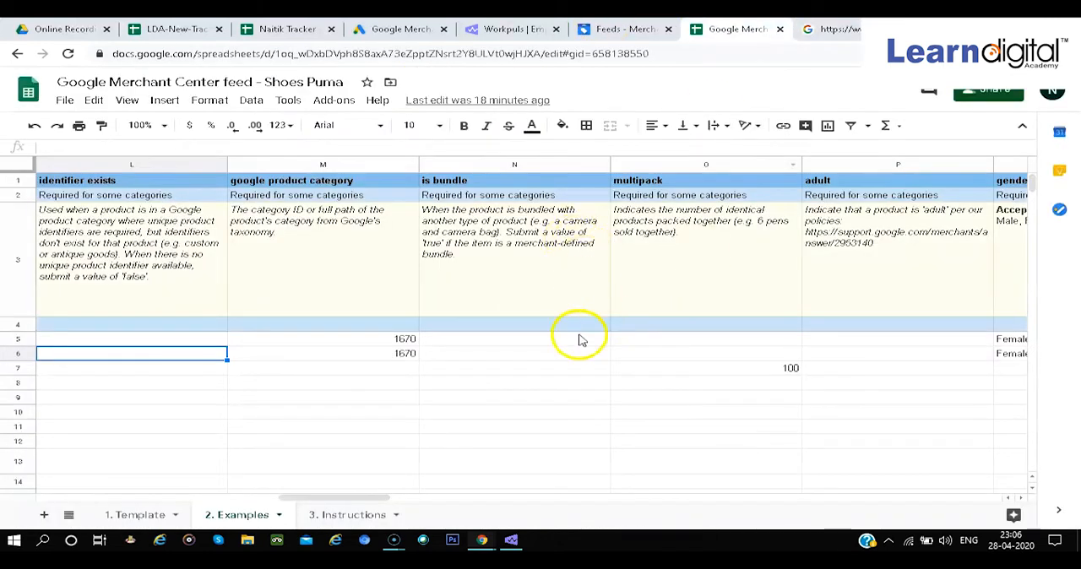
pyautogui.click(317, 355)
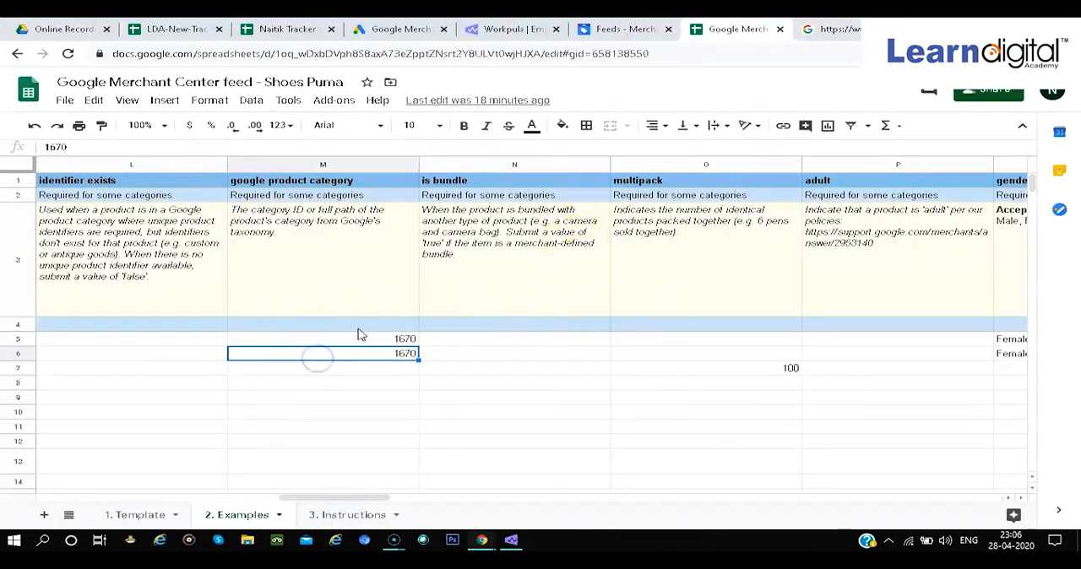
pyautogui.click(331, 372)
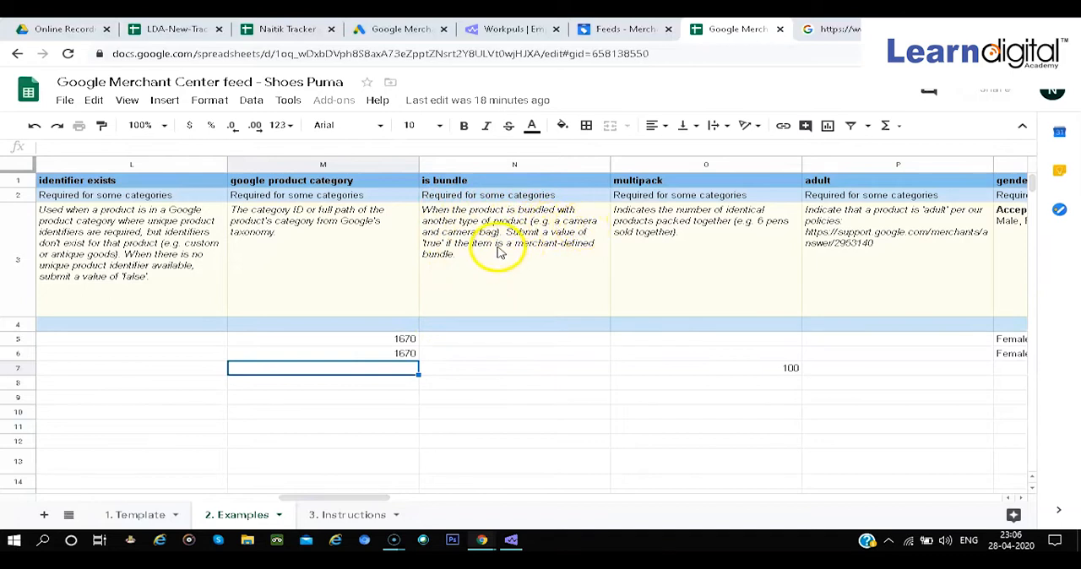
pyautogui.click(503, 357)
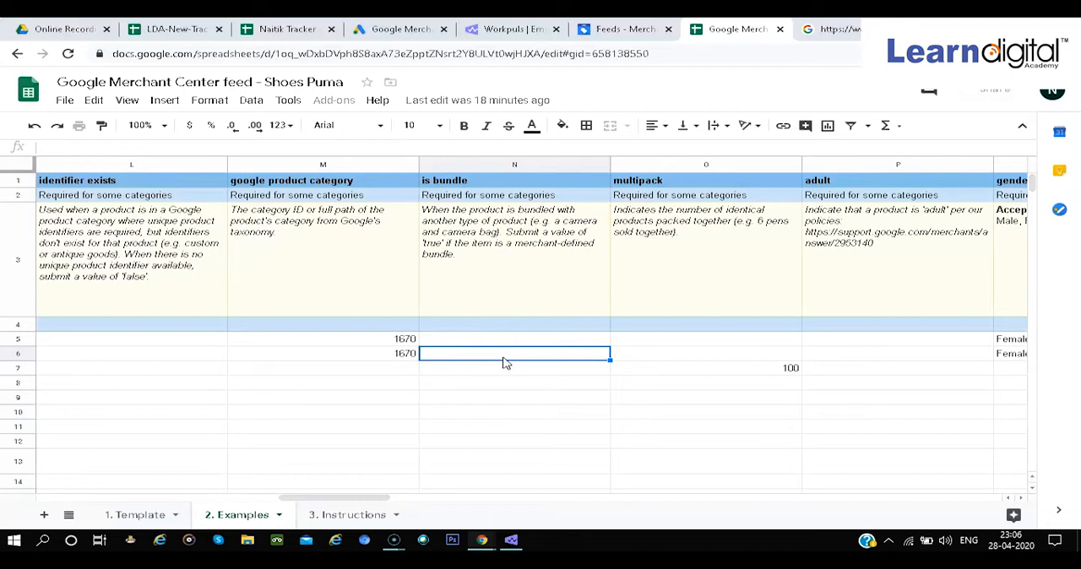
pyautogui.hscroll(1, 501, 372)
pyautogui.click(507, 353)
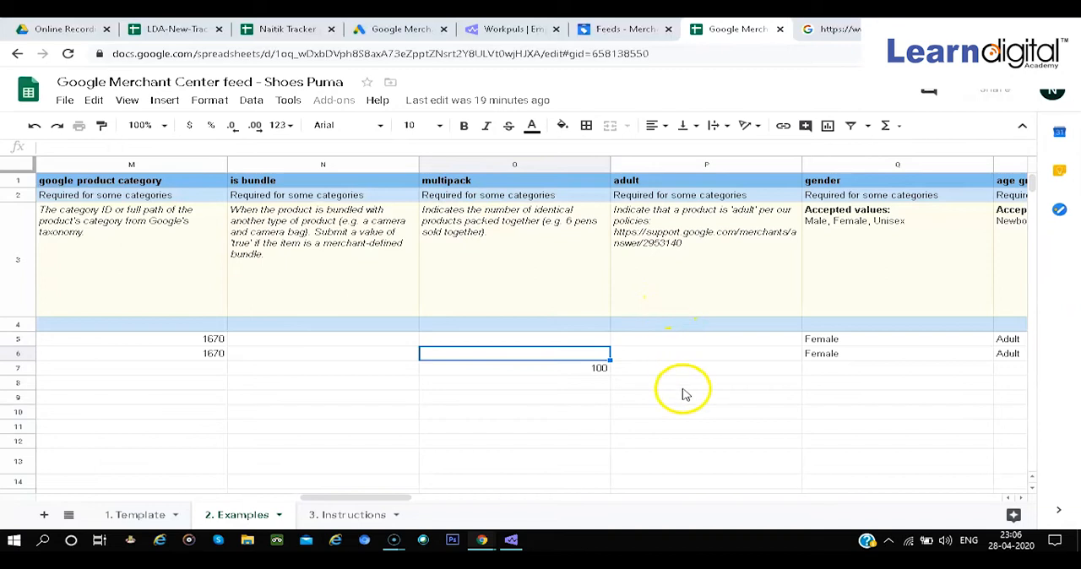
pyautogui.click(673, 352)
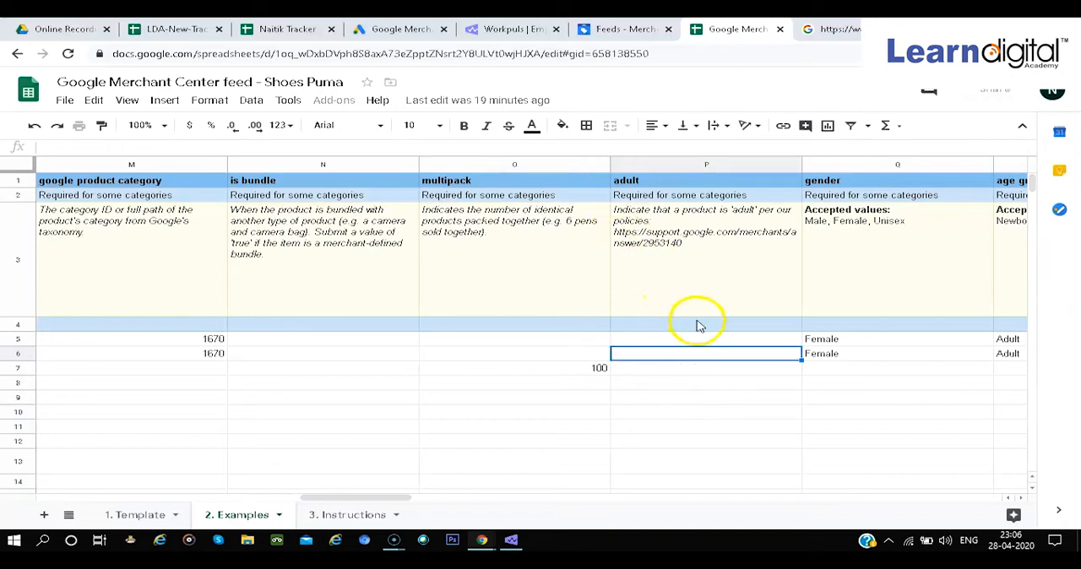
# Examine the remaining example attributes from gender and age group through tax and the delivery columns, and return to the id column
pyautogui.hscroll(1, 731, 335)
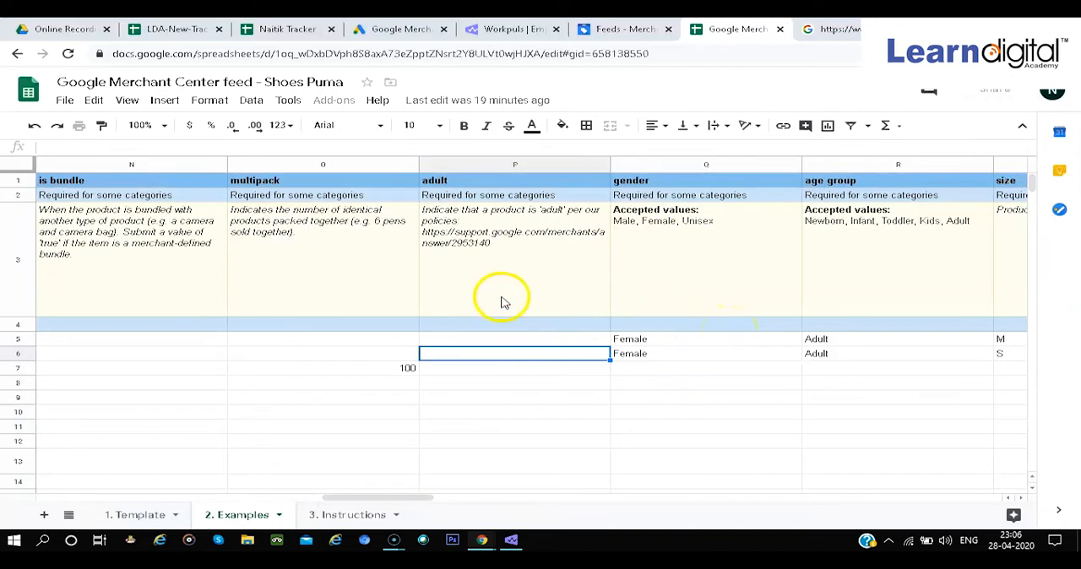
pyautogui.hscroll(1, 709, 294)
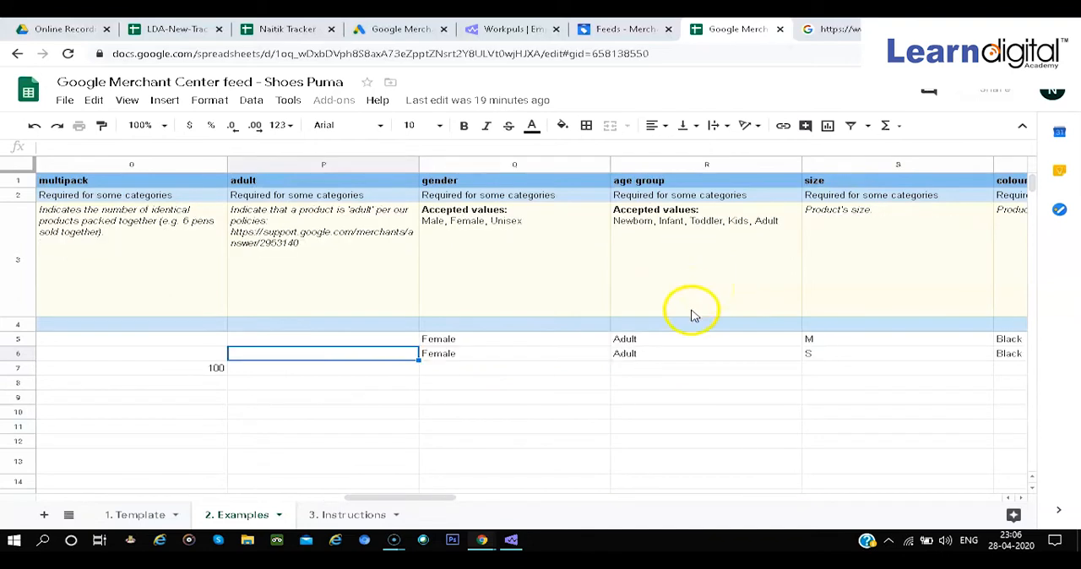
pyautogui.hscroll(2, 691, 314)
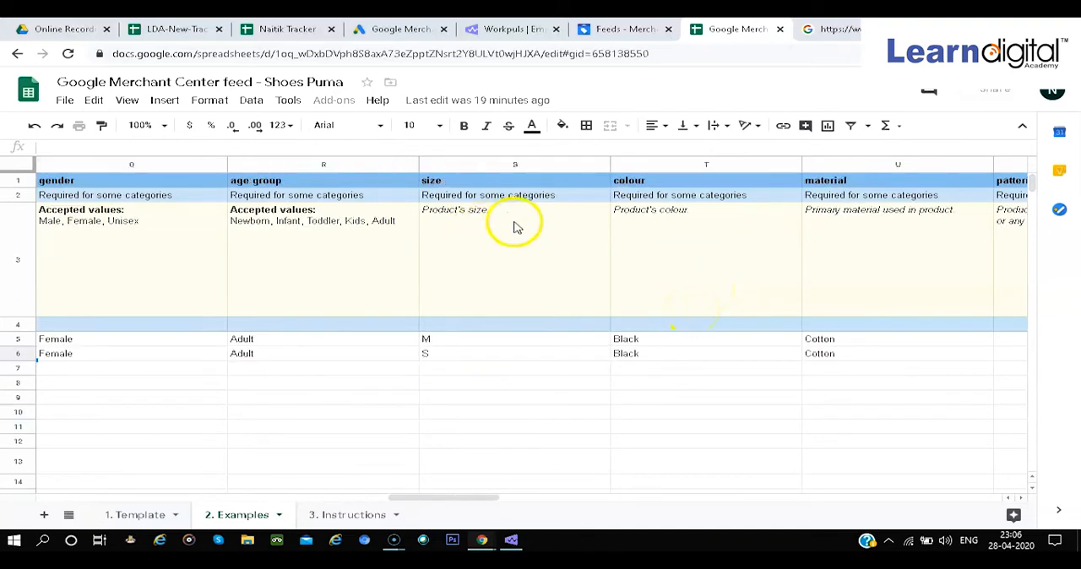
pyautogui.hscroll(1, 595, 262)
pyautogui.hscroll(2, 444, 329)
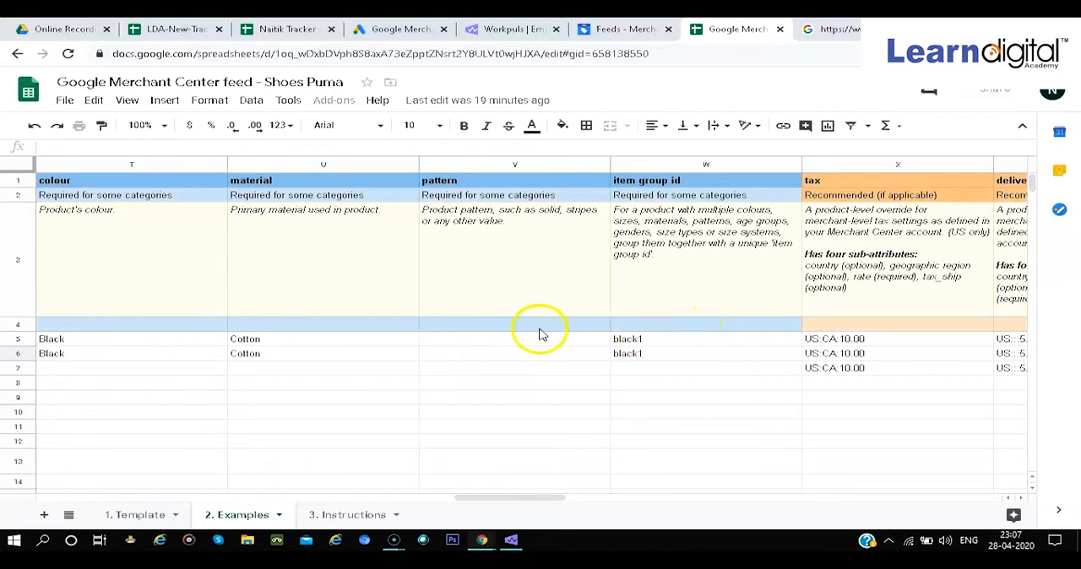
pyautogui.hscroll(-1, 541, 335)
pyautogui.hscroll(-1, 548, 333)
pyautogui.hscroll(2, 729, 313)
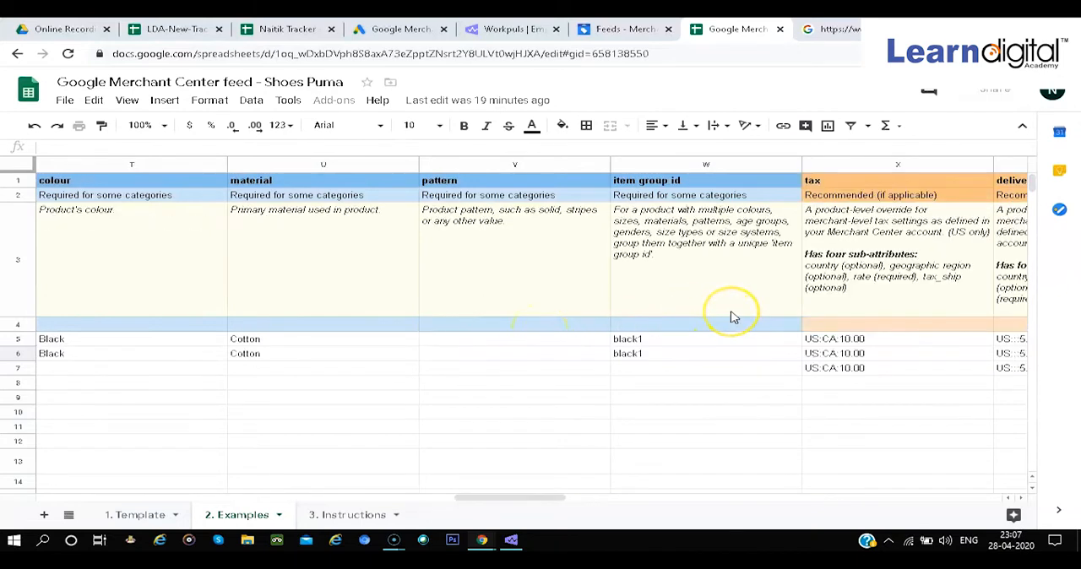
pyautogui.hscroll(5, 682, 303)
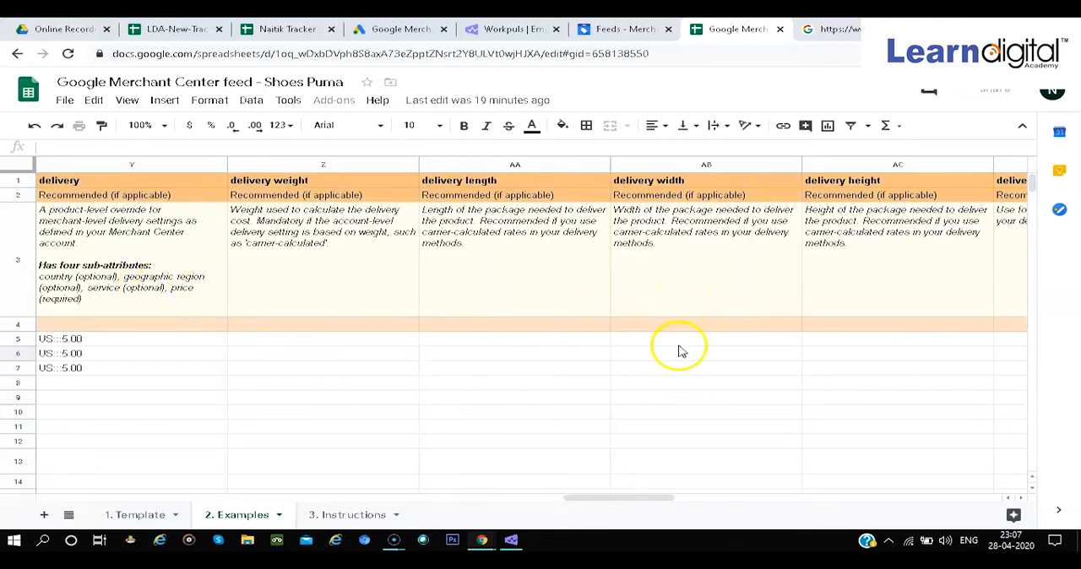
pyautogui.hscroll(4, 680, 350)
pyautogui.hscroll(2, 680, 351)
pyautogui.hscroll(-19, 680, 351)
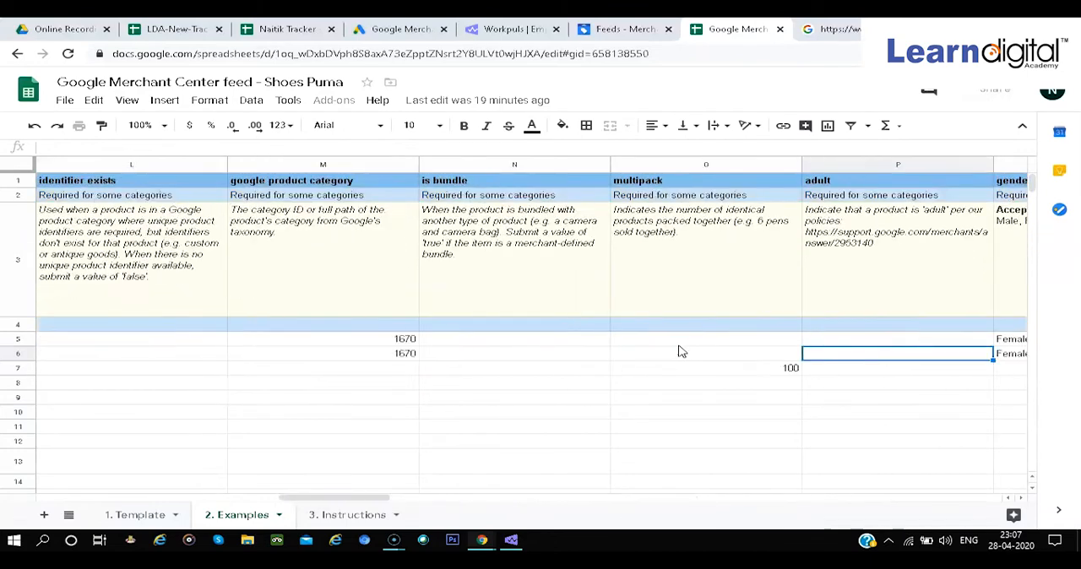
pyautogui.hscroll(-11, 680, 351)
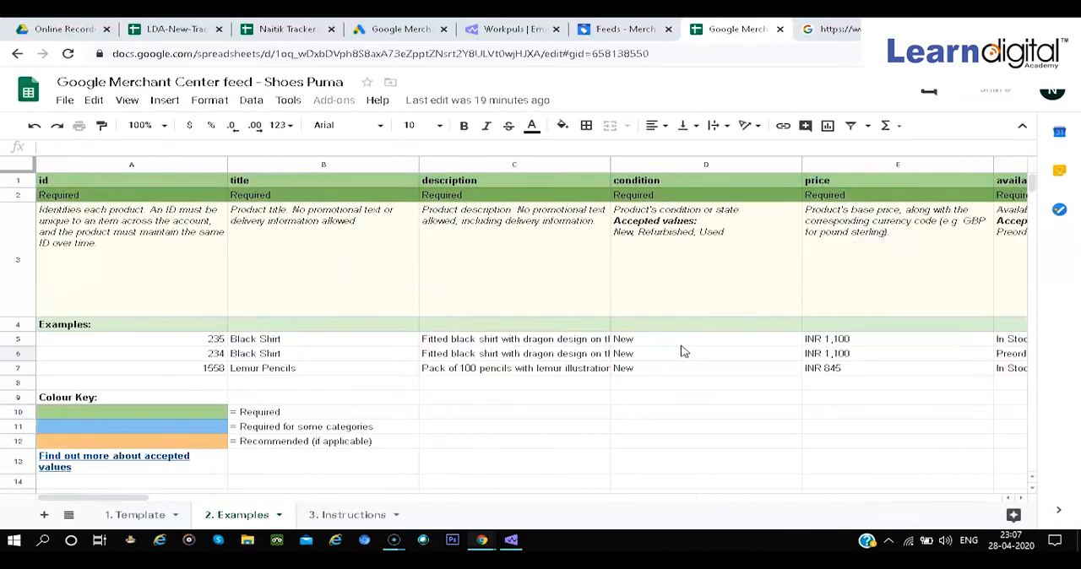
# Open the Template sheet and review its attribute headers from id to google product category
pyautogui.click(142, 514)
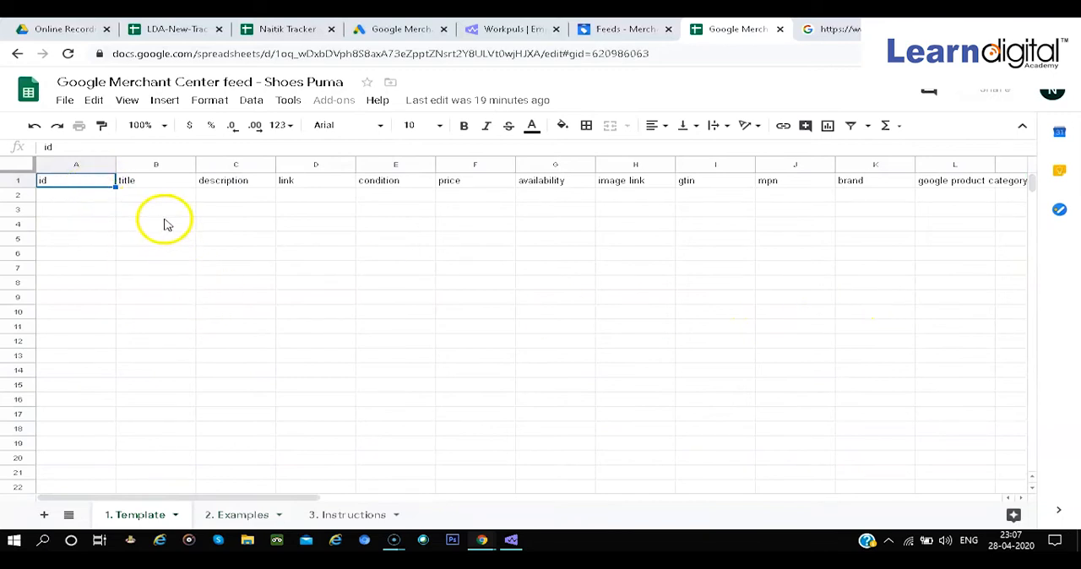
pyautogui.press('Right')
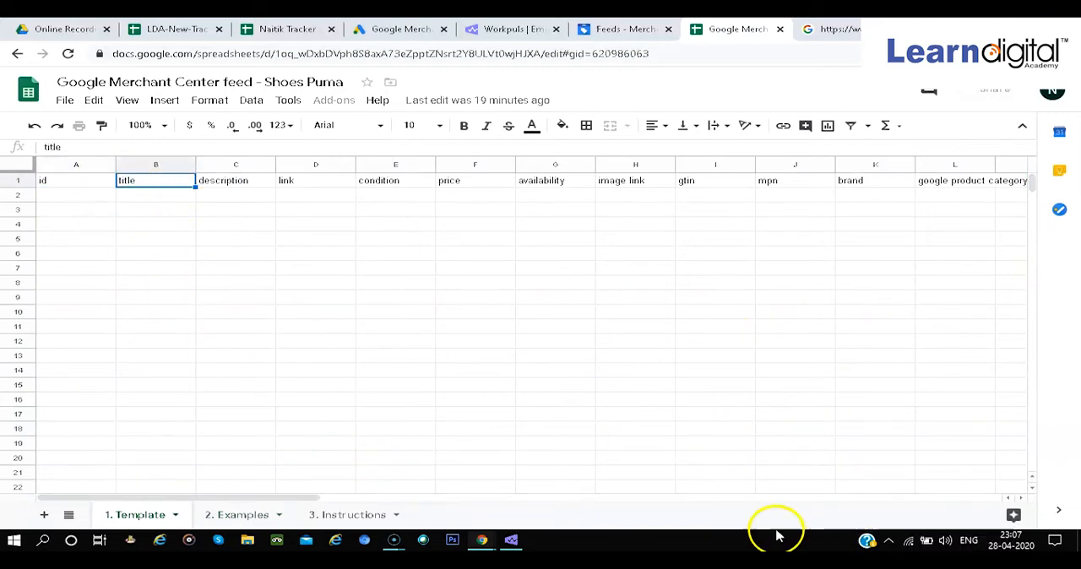
pyautogui.hscroll(3, 837, 449)
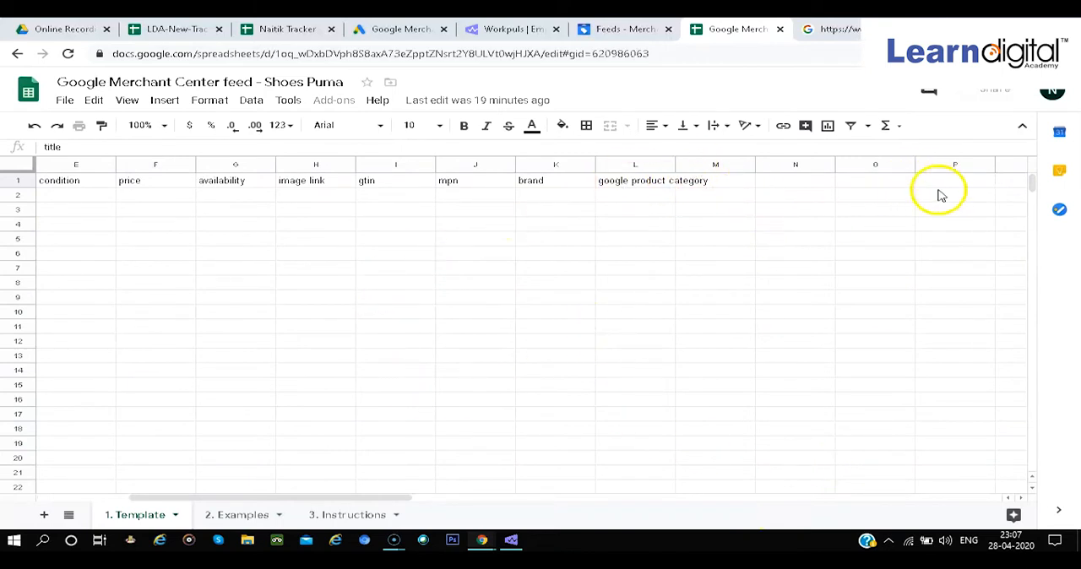
pyautogui.hscroll(-3, 218, 164)
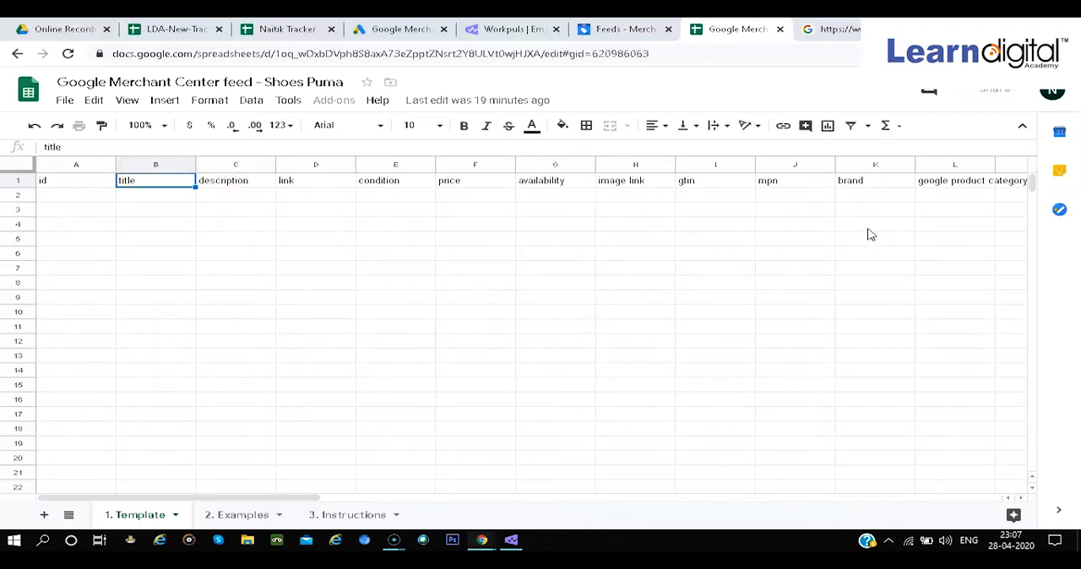
# Enter 101 as the id and "Shoes" as the title of the first product in row 2
pyautogui.click(95, 198)
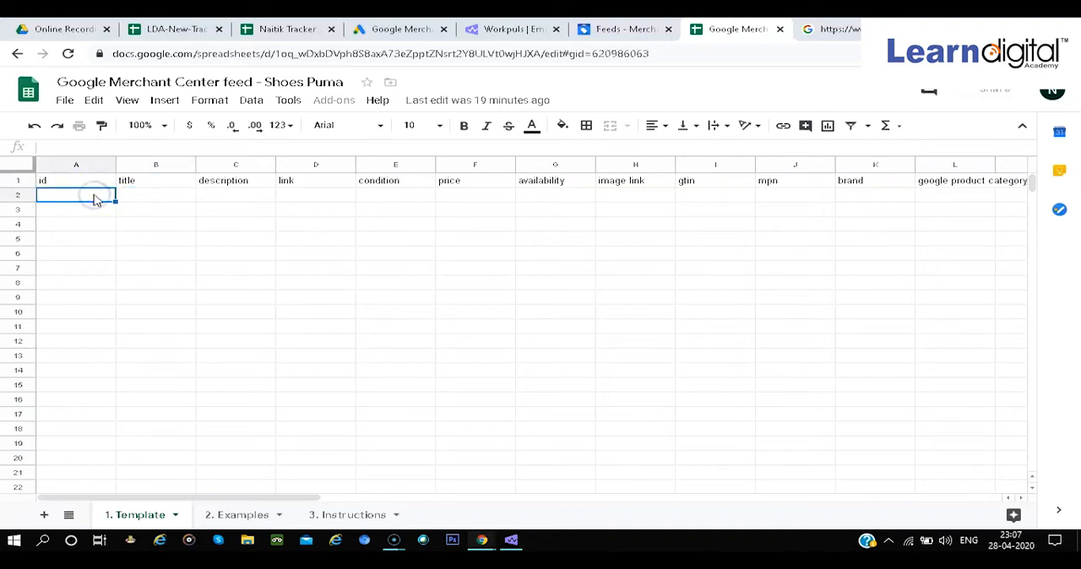
pyautogui.write('101')
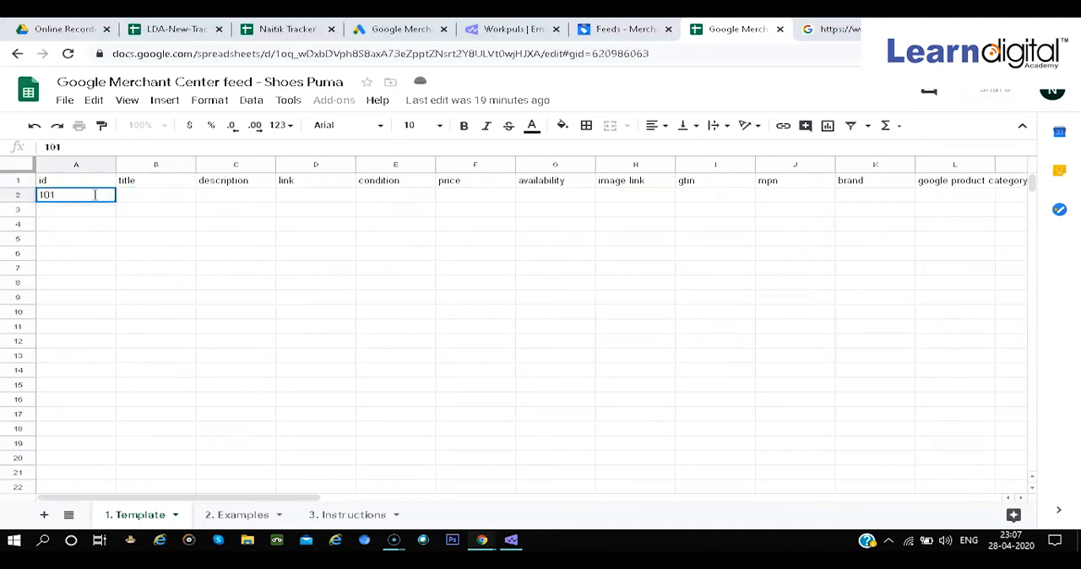
pyautogui.press('Tab')
pyautogui.write('S')
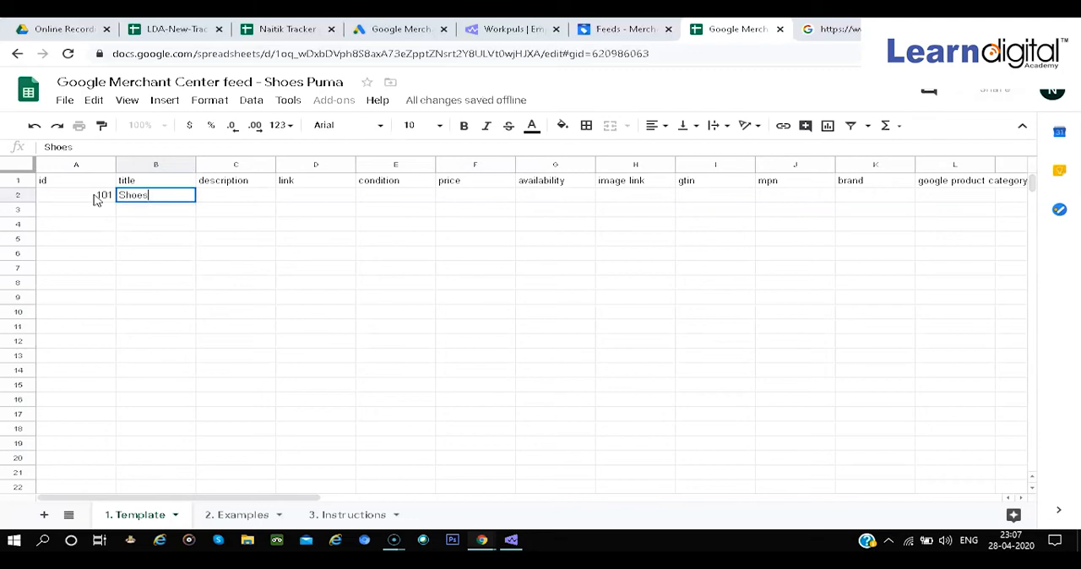
# Enter "Puma Shoes soft leather" as the description of product 101
pyautogui.press('Tab')
pyautogui.write('Puma S')
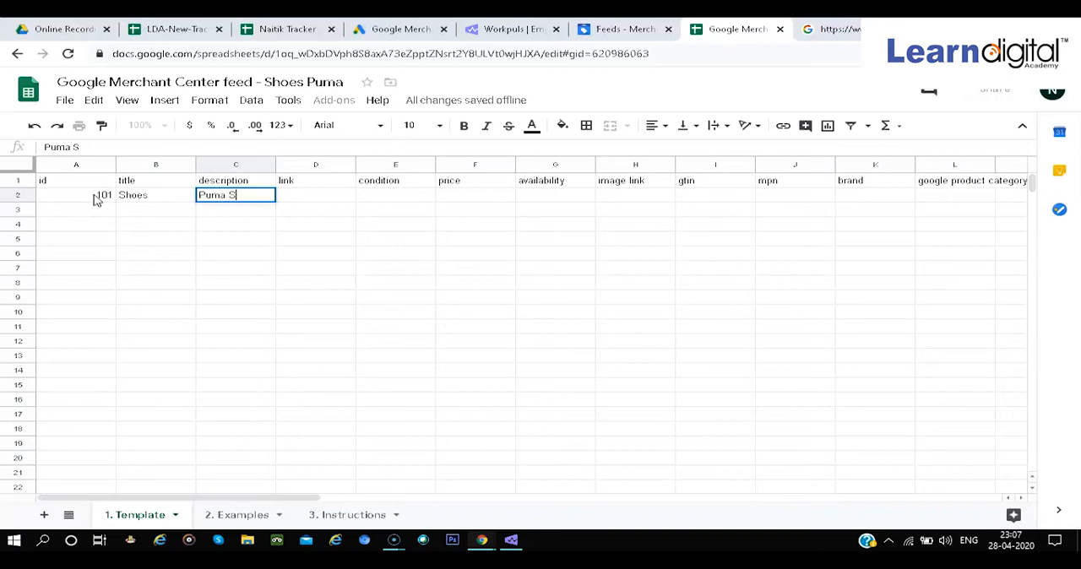
pyautogui.write('hoes soft lea')
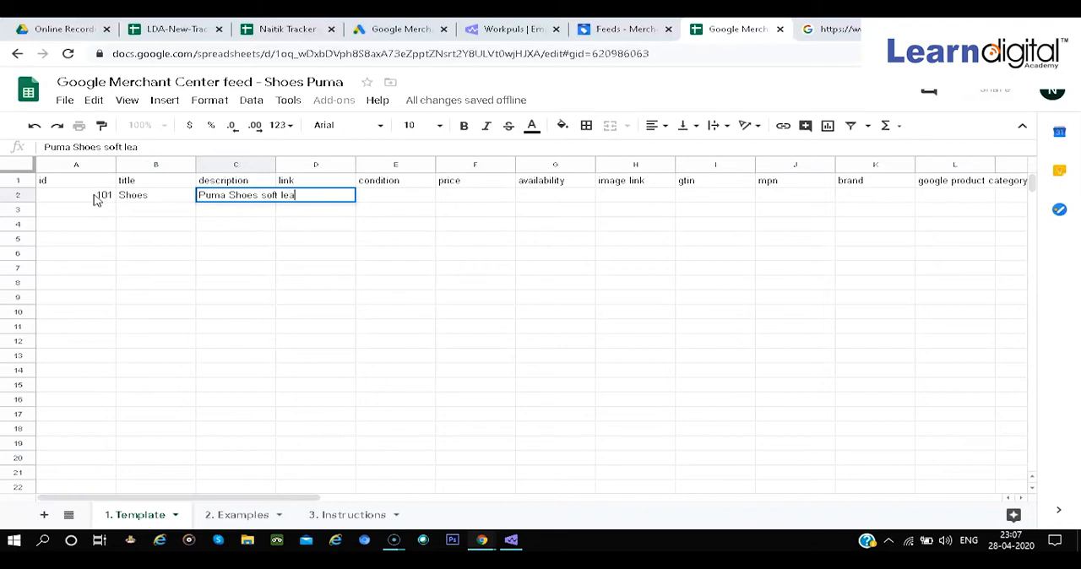
pyautogui.press('BackSpace')
pyautogui.press('BackSpace')
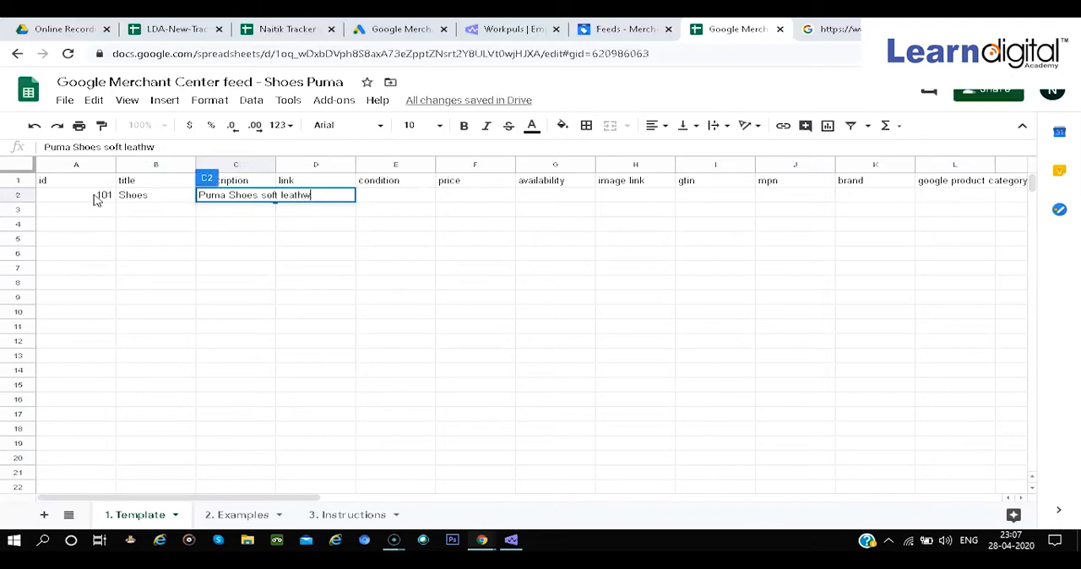
pyautogui.press('Tab')
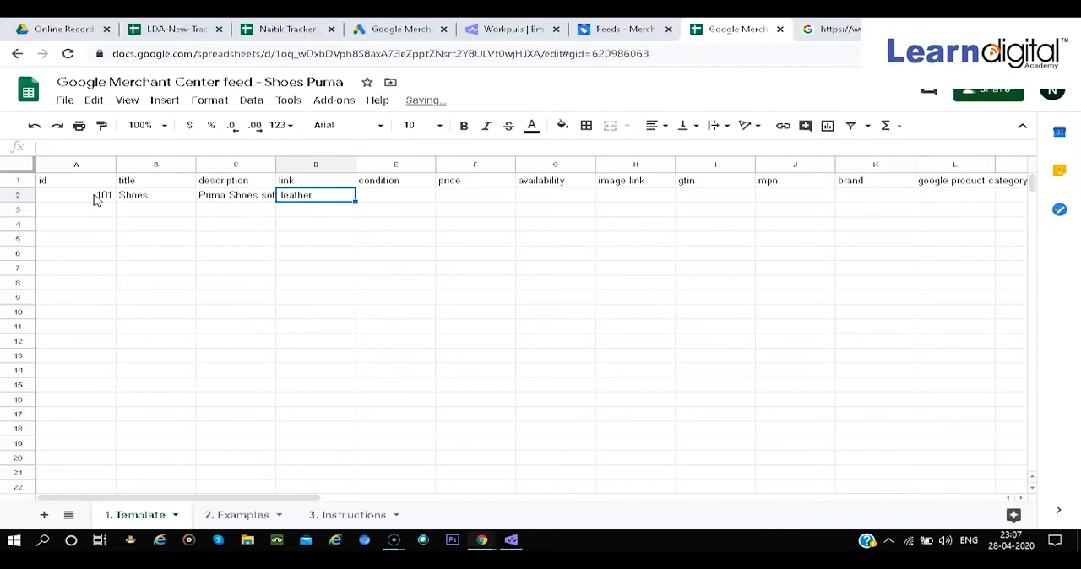
# Copy the spreadsheet's own web address and paste it as the link of product 101
pyautogui.click(340, 57)
pyautogui.hotkey('ctrl', 'c')
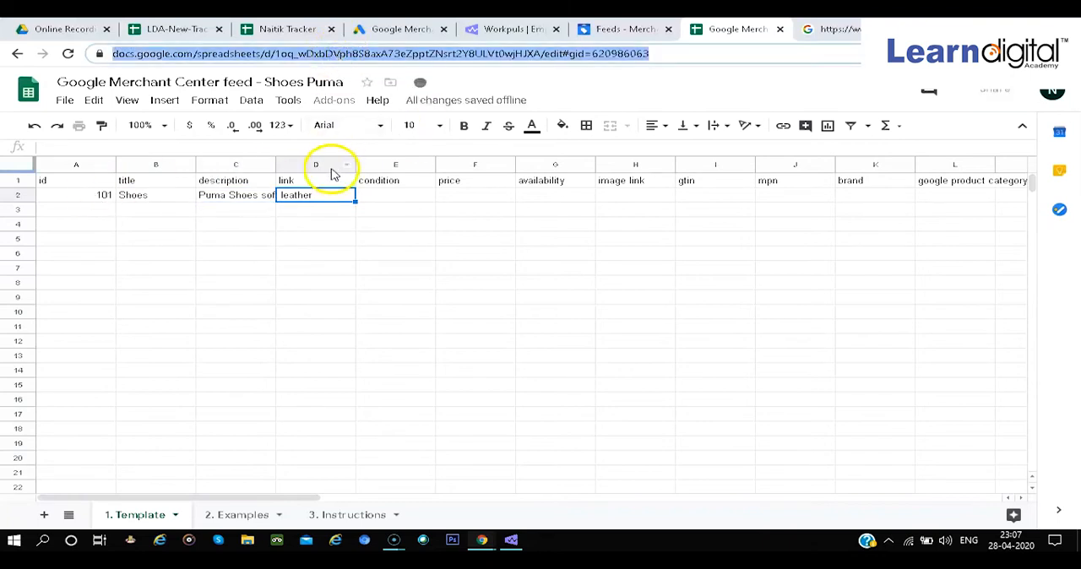
pyautogui.click(337, 197)
pyautogui.hotkey('ctrl', 'v')
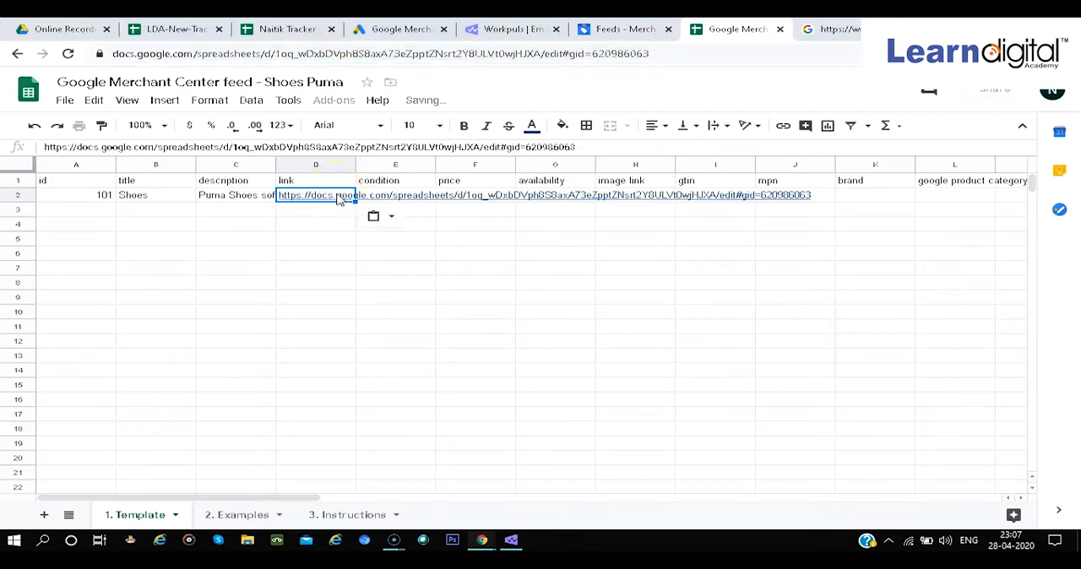
pyautogui.click(333, 211)
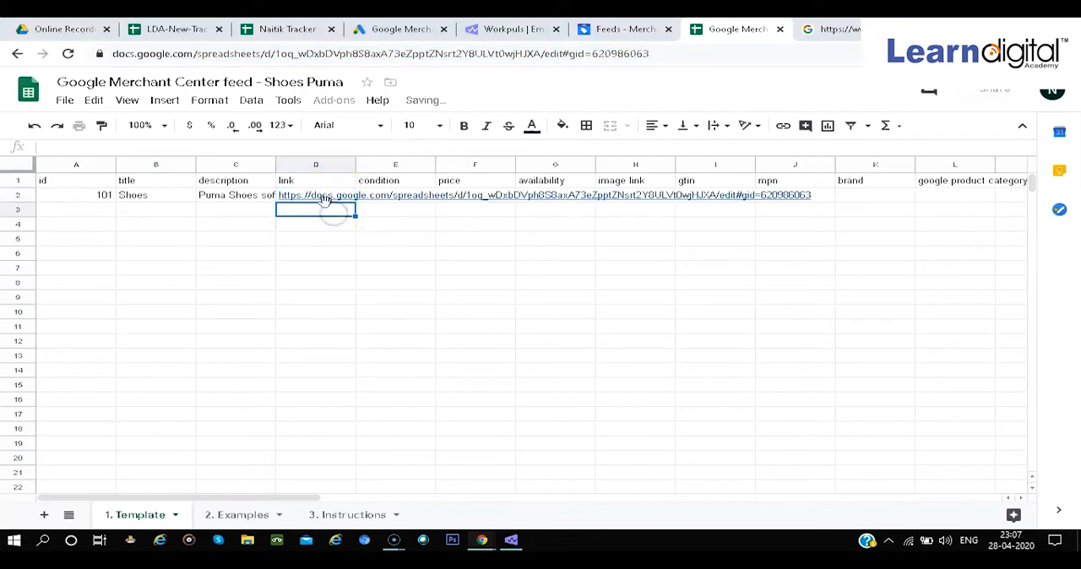
# Enter "New" as the condition and "INR 1100" as the price of product 101
pyautogui.click(385, 201)
pyautogui.write('N')
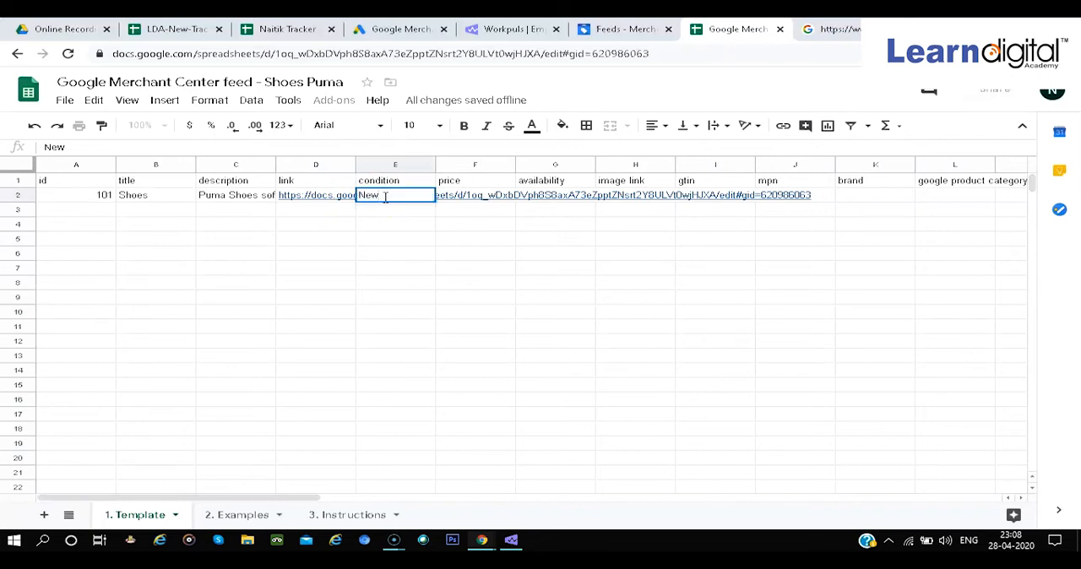
pyautogui.write('ew')
pyautogui.press('Tab')
pyautogui.write('1')
pyautogui.press('BackSpace')
pyautogui.press('BackSpace')
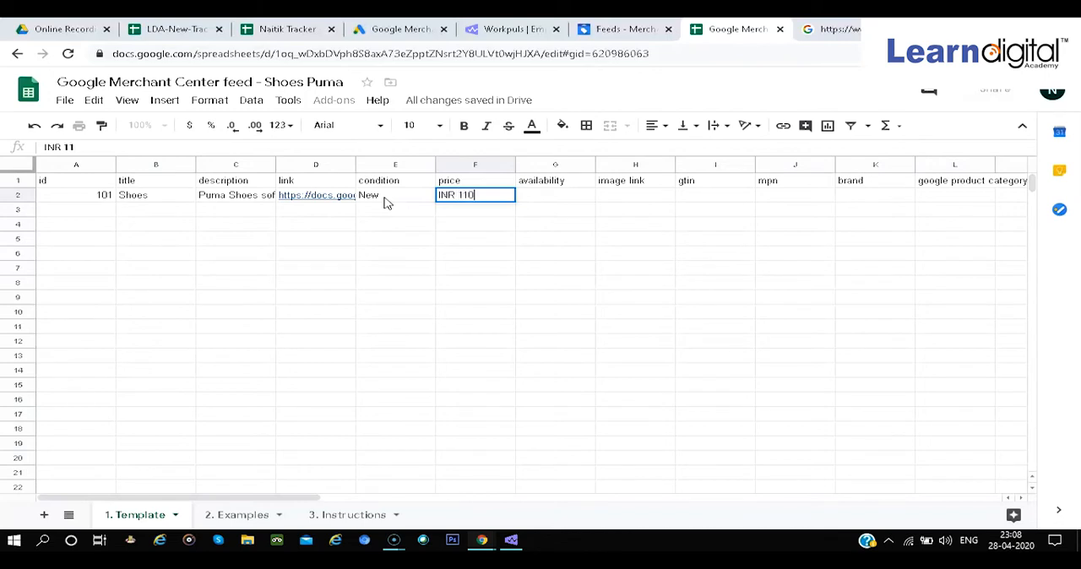
pyautogui.press('Tab')
# Set product 101's availability to "In stock" and paste the copied spreadsheet address as its image link
pyautogui.write('In')
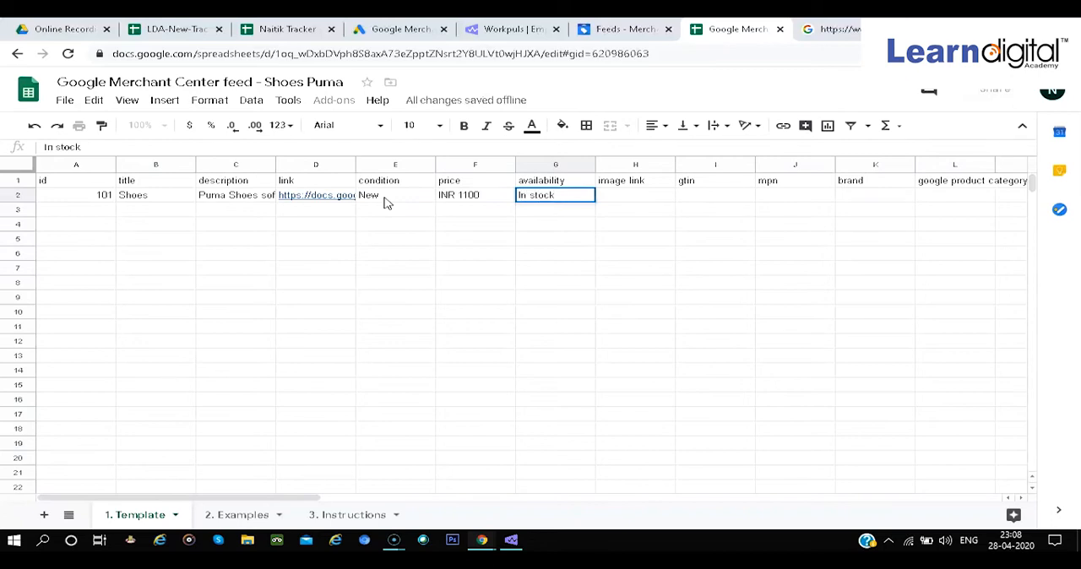
pyautogui.press('Tab')
pyautogui.hotkey('ctrl', 'v')
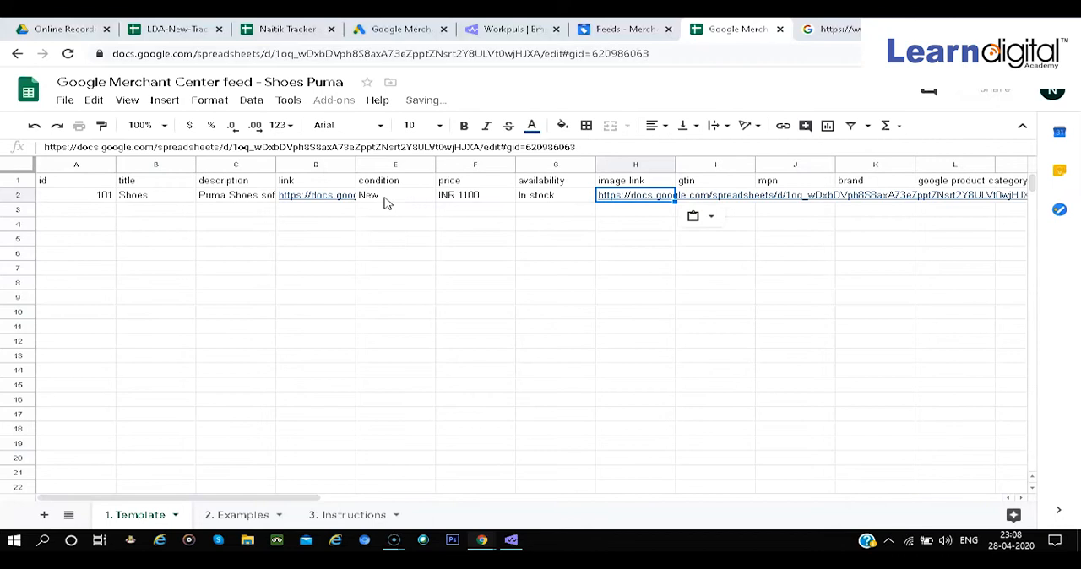
# Enter "Puma" as the brand and 187 as the google product category of product 101, leaving gtin and mpn blank
pyautogui.press('Tab')
pyautogui.press('Tab')
pyautogui.press('Tab')
pyautogui.write('P')
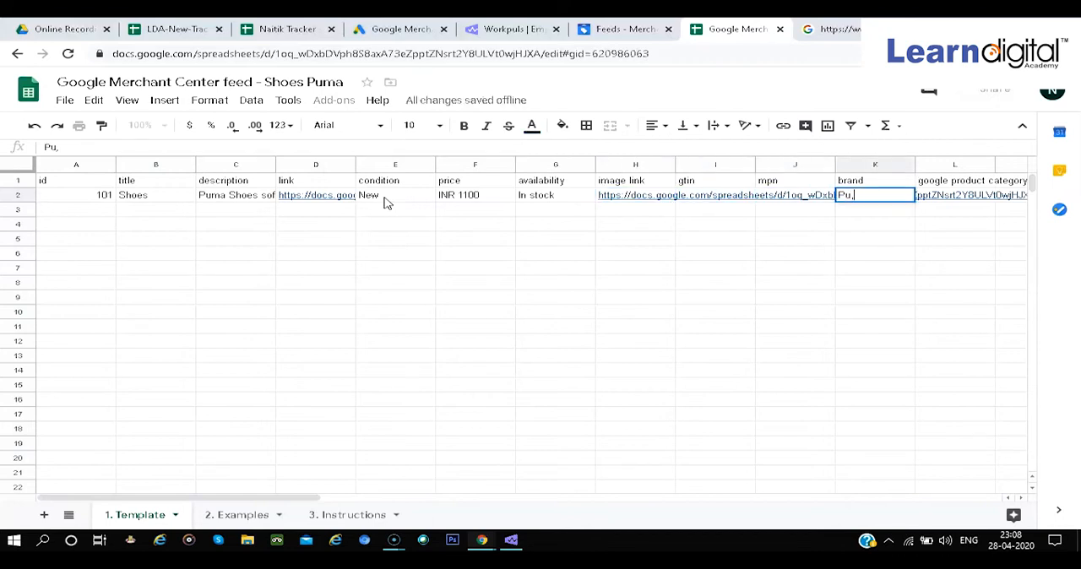
pyautogui.write('uma')
pyautogui.press('Tab')
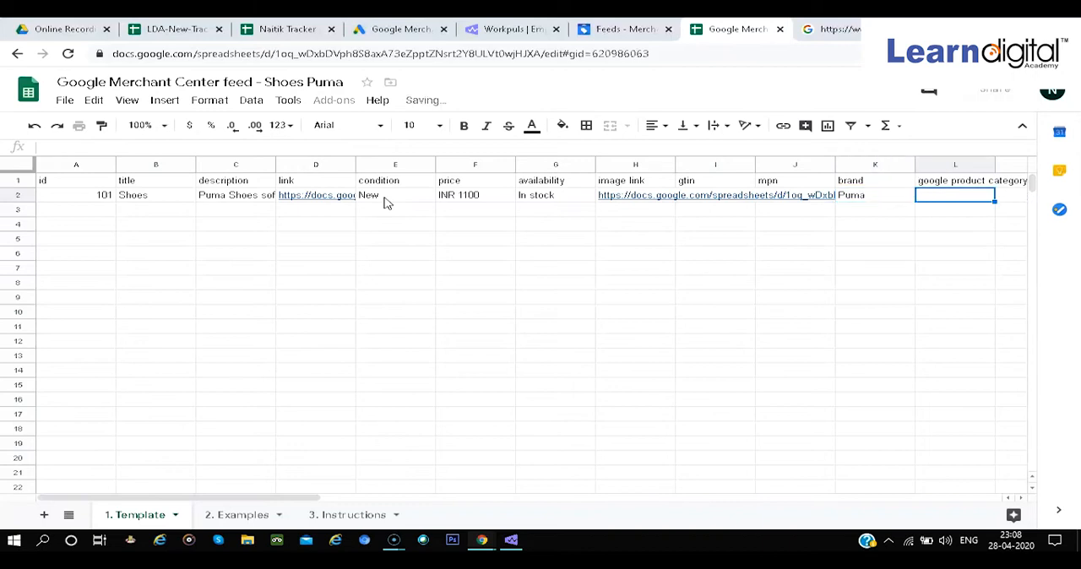
pyautogui.write('187')
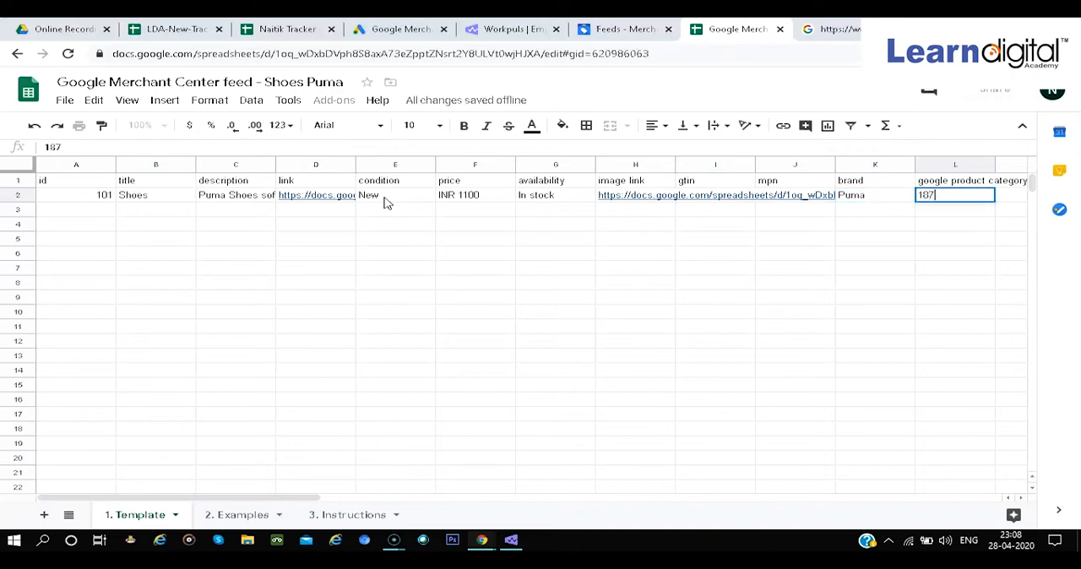
pyautogui.hscroll(2, 729, 278)
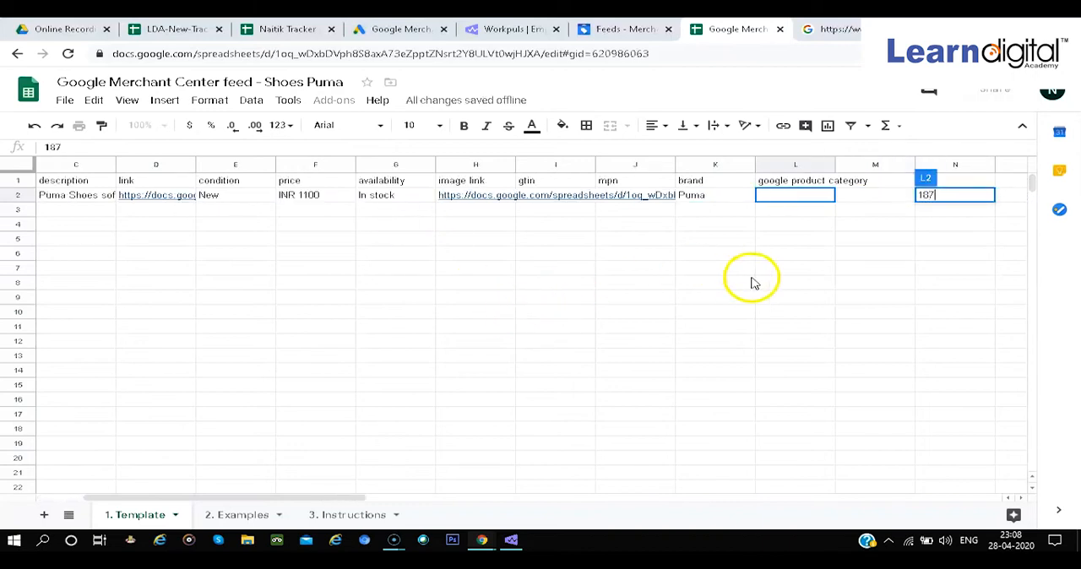
pyautogui.click(777, 225)
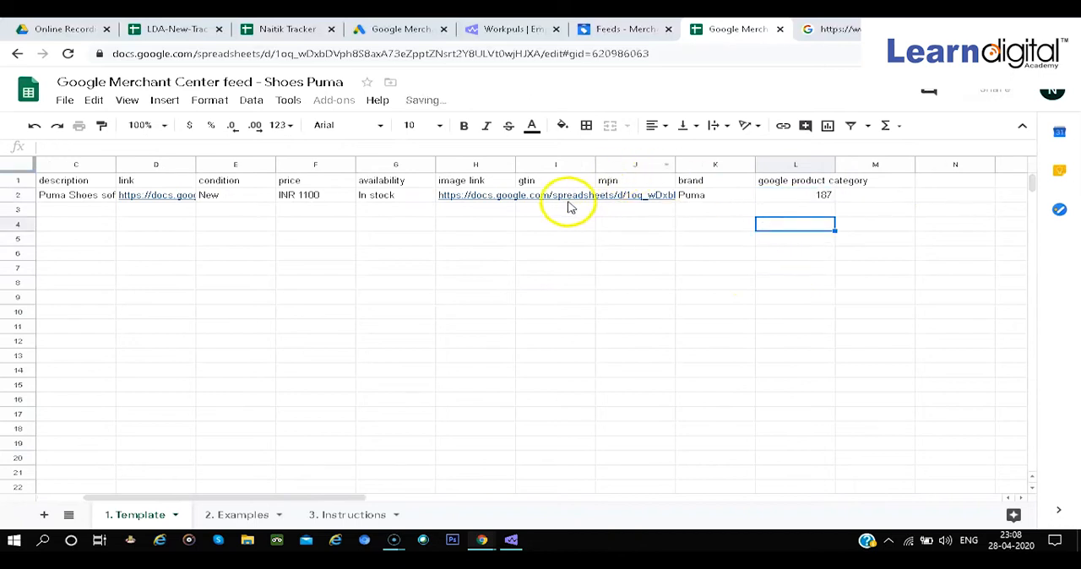
# Add an "identifier exists" header in column M and enter False there for product 101
pyautogui.click(873, 178)
pyautogui.write('identifier exists')
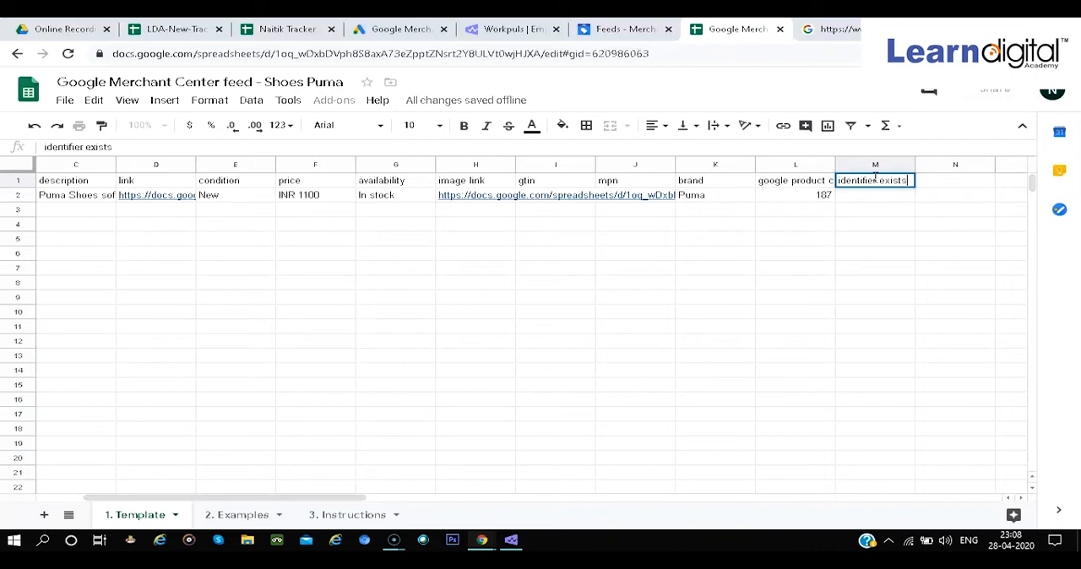
pyautogui.press('Return')
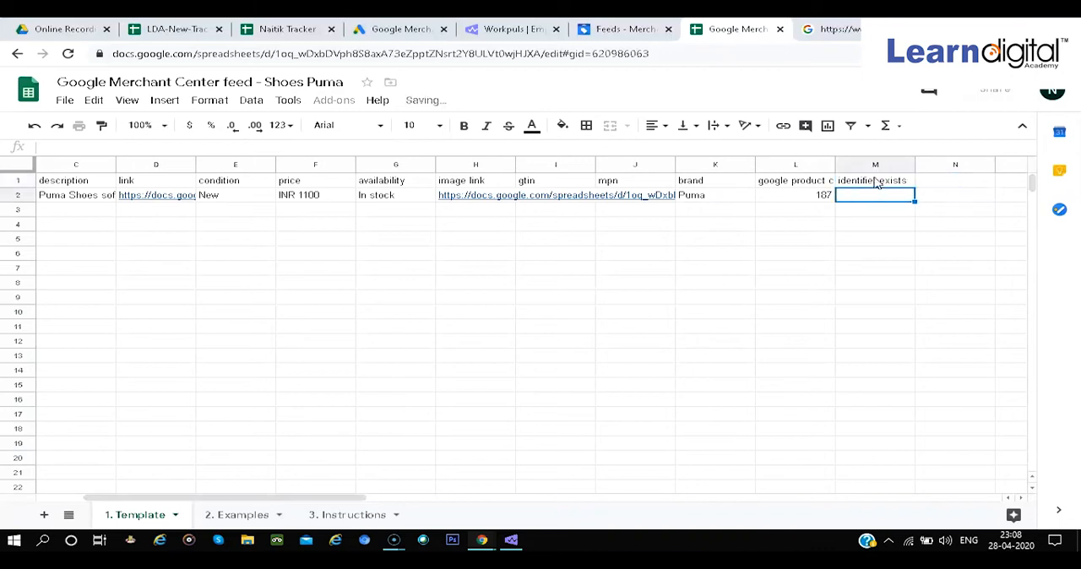
pyautogui.write('False')
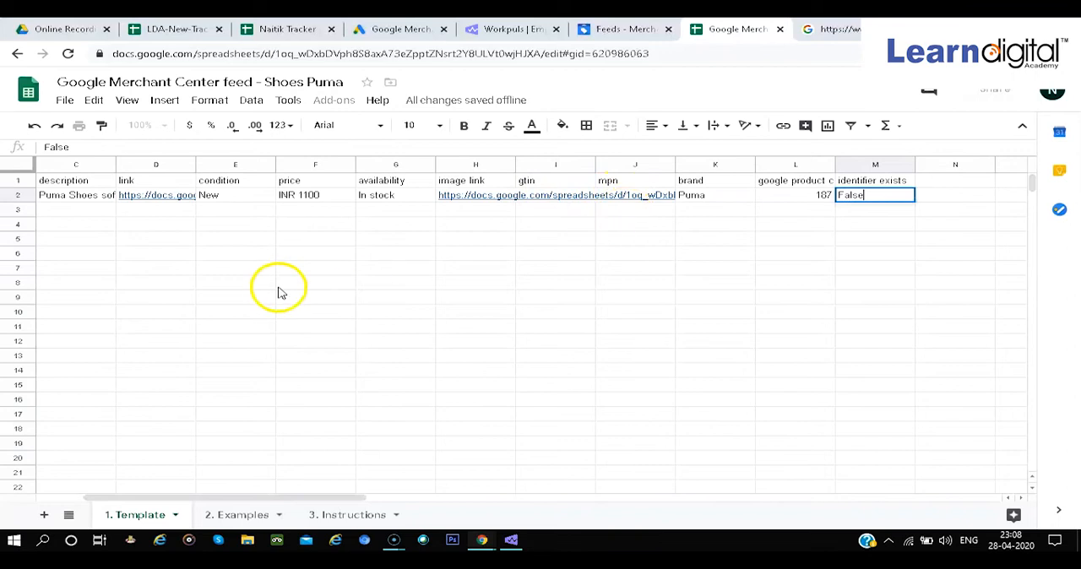
pyautogui.hscroll(-2, 281, 292)
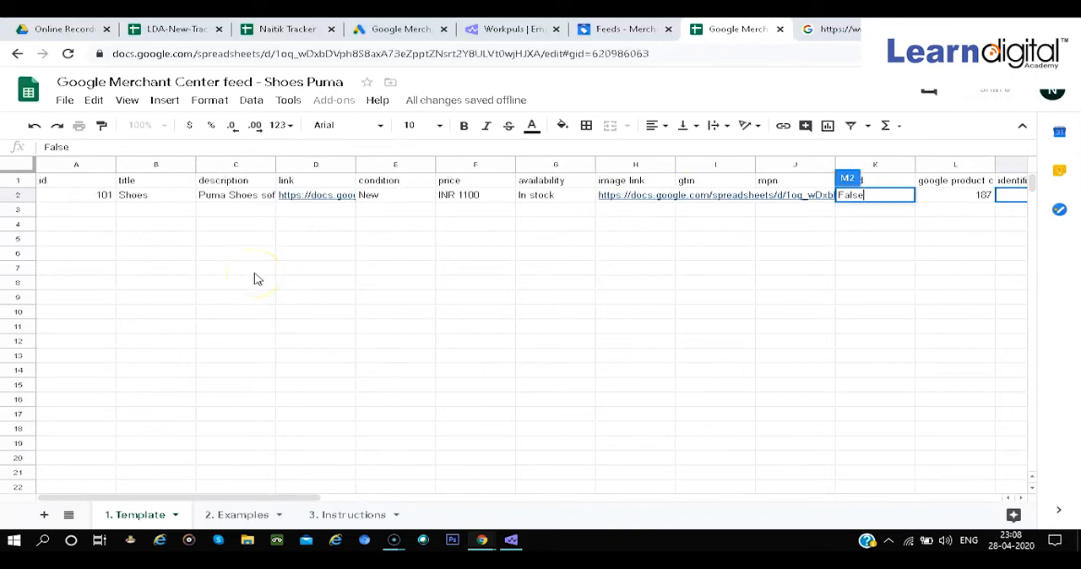
pyautogui.click(741, 302)
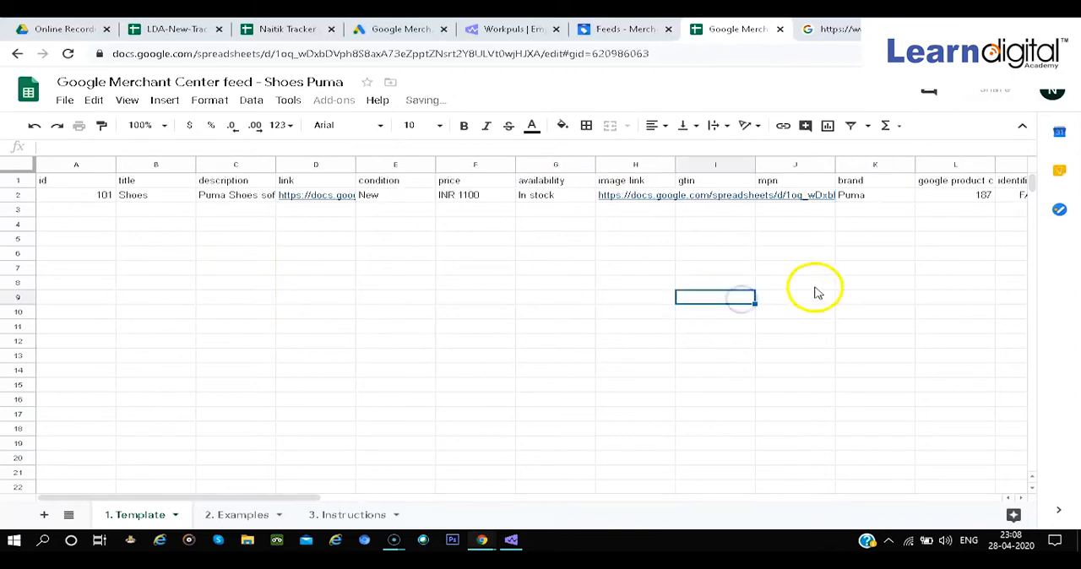
# Switch to Google Merchant Center, open the Shoes Puma primary feed and fetch its data now
pyautogui.click(605, 30)
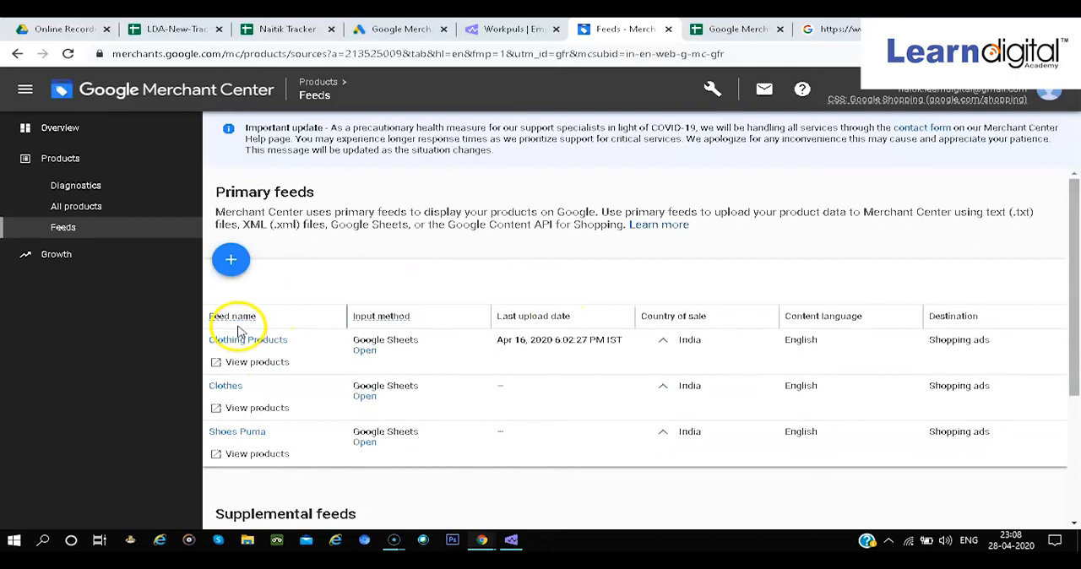
pyautogui.click(245, 433)
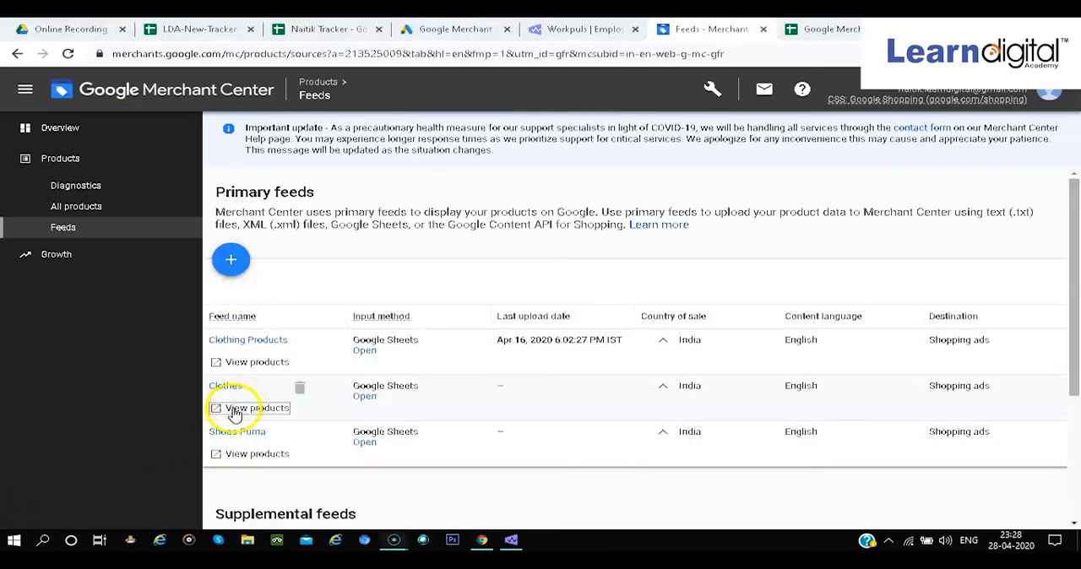
pyautogui.click(226, 435)
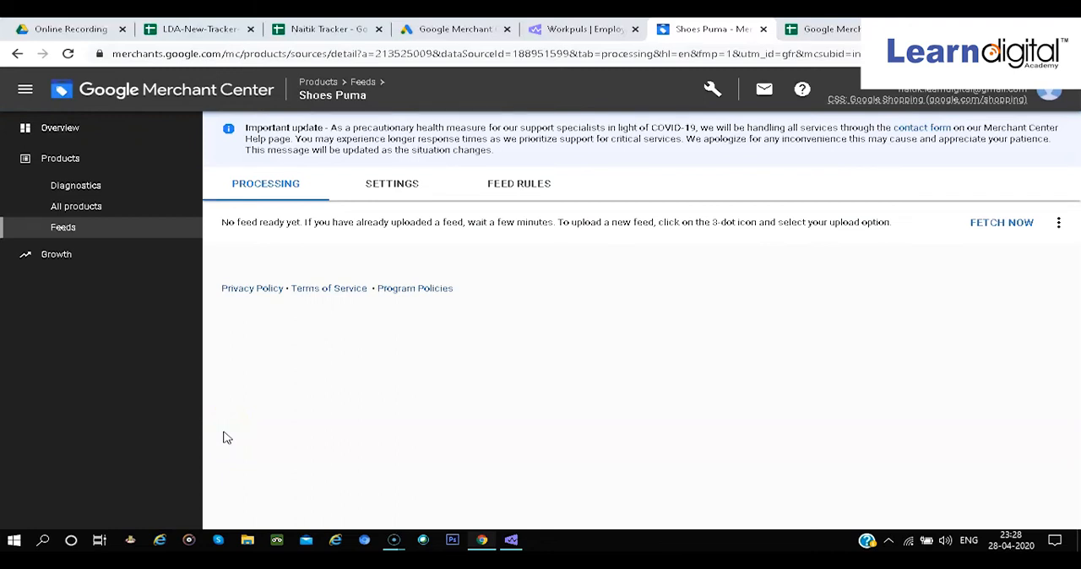
pyautogui.click(1011, 224)
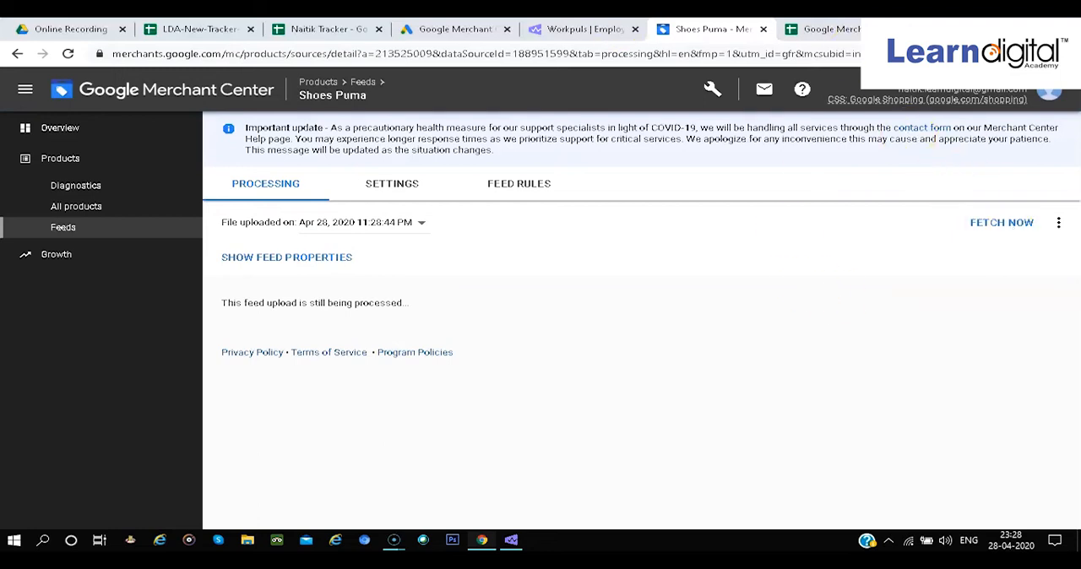
# Review product 101's row in the feed spreadsheet and return to the Shoes Puma feed's processing page
pyautogui.click(882, 30)
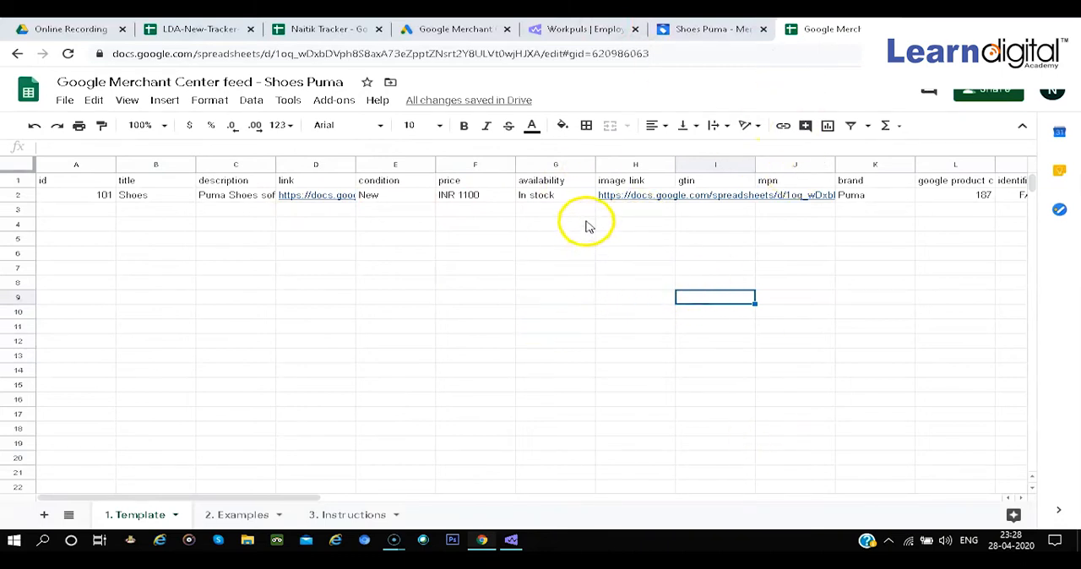
pyautogui.moveTo(647, 198)
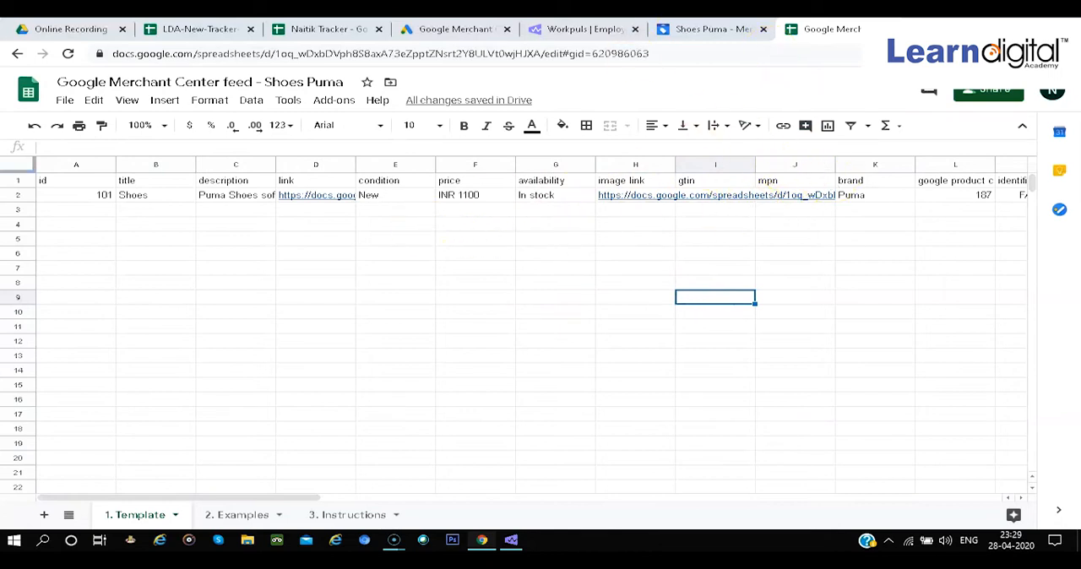
pyautogui.click(711, 30)
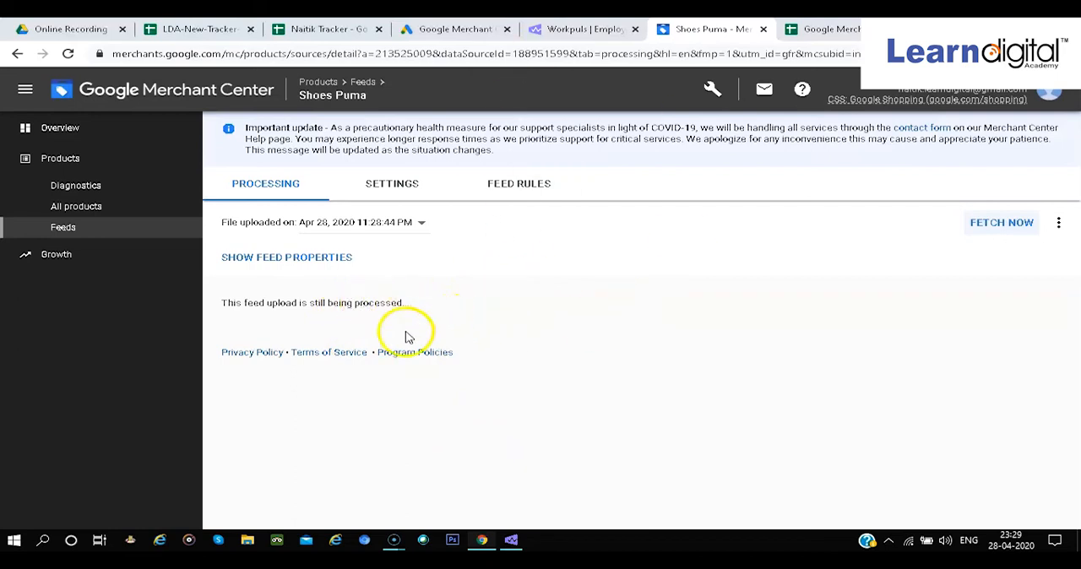
# Switch to Google Ads and start a new campaign with Sales as its goal
pyautogui.click(461, 31)
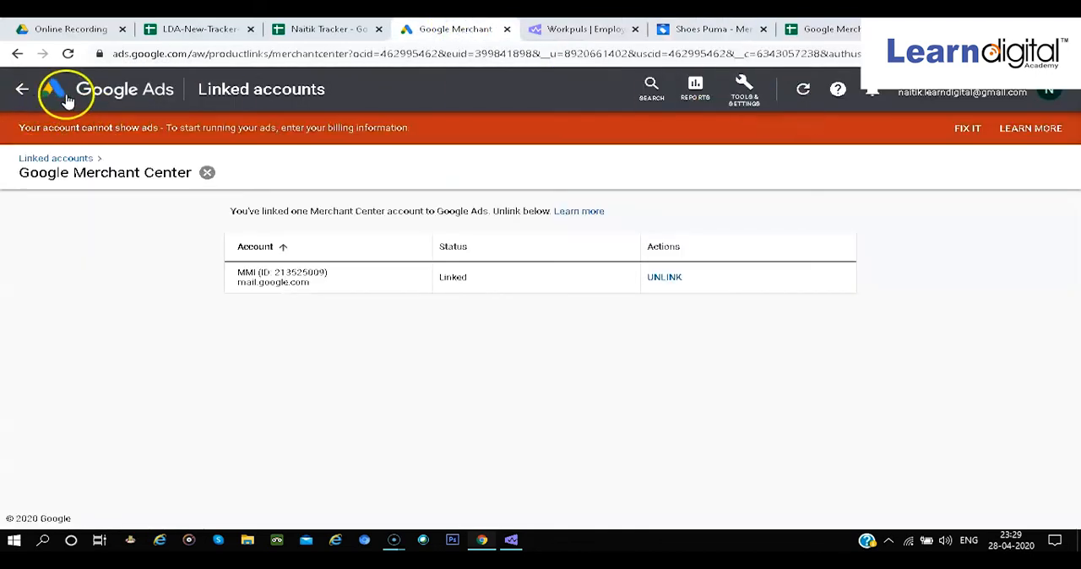
pyautogui.click(103, 98)
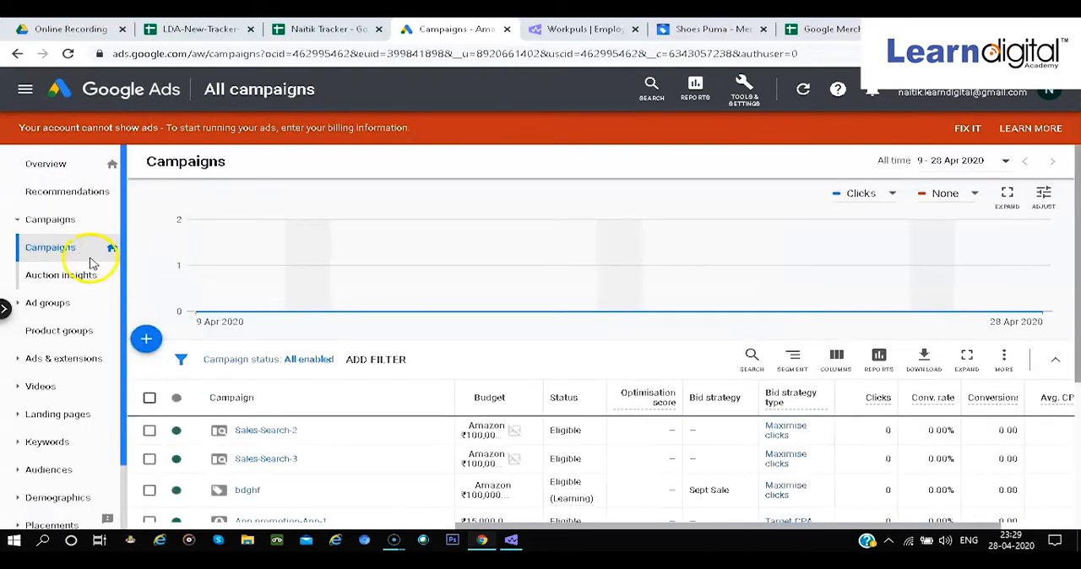
pyautogui.click(150, 343)
pyautogui.click(197, 323)
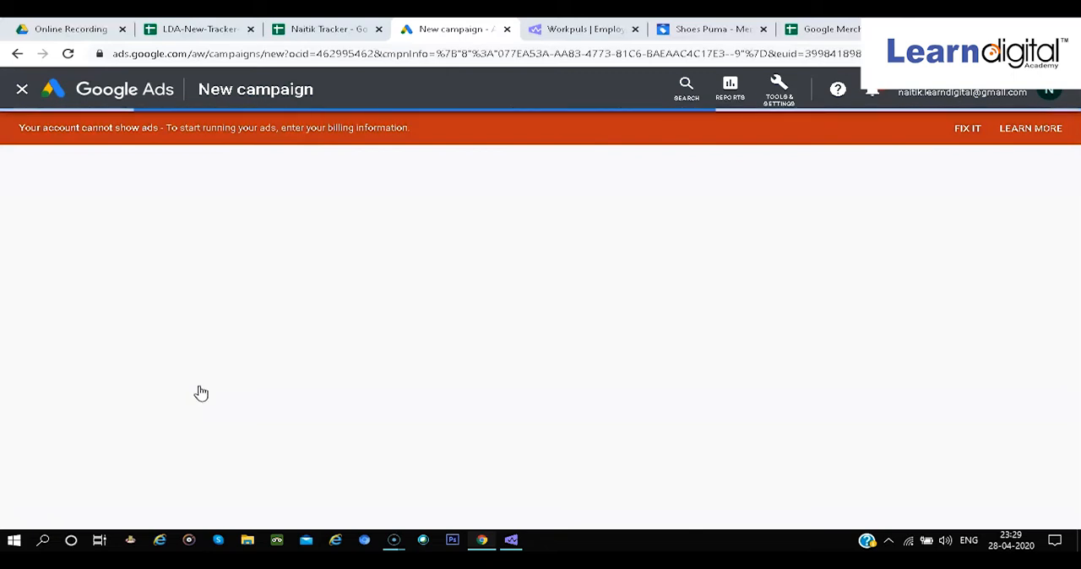
pyautogui.click(206, 390)
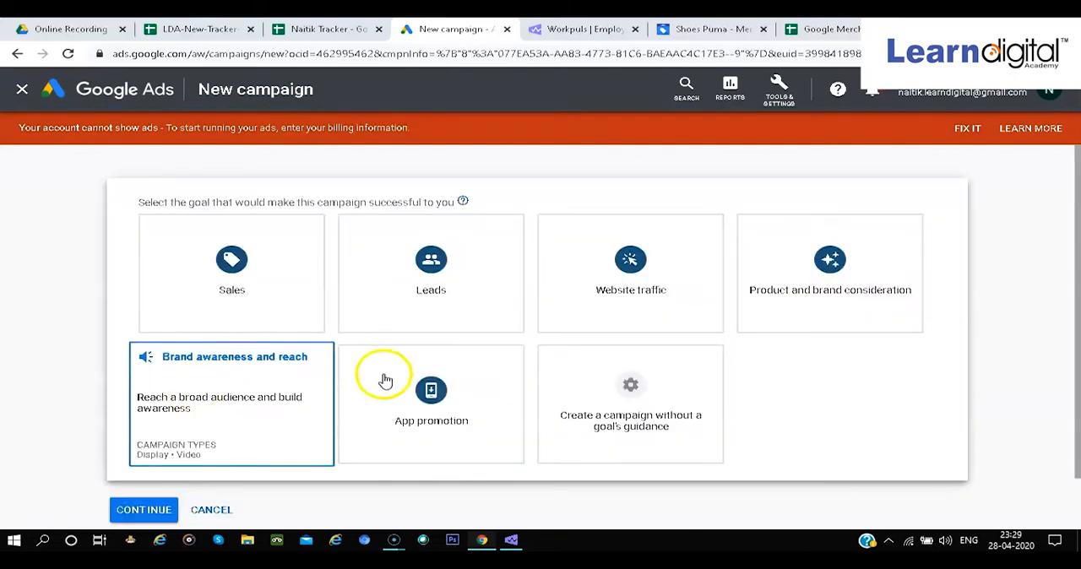
pyautogui.click(286, 302)
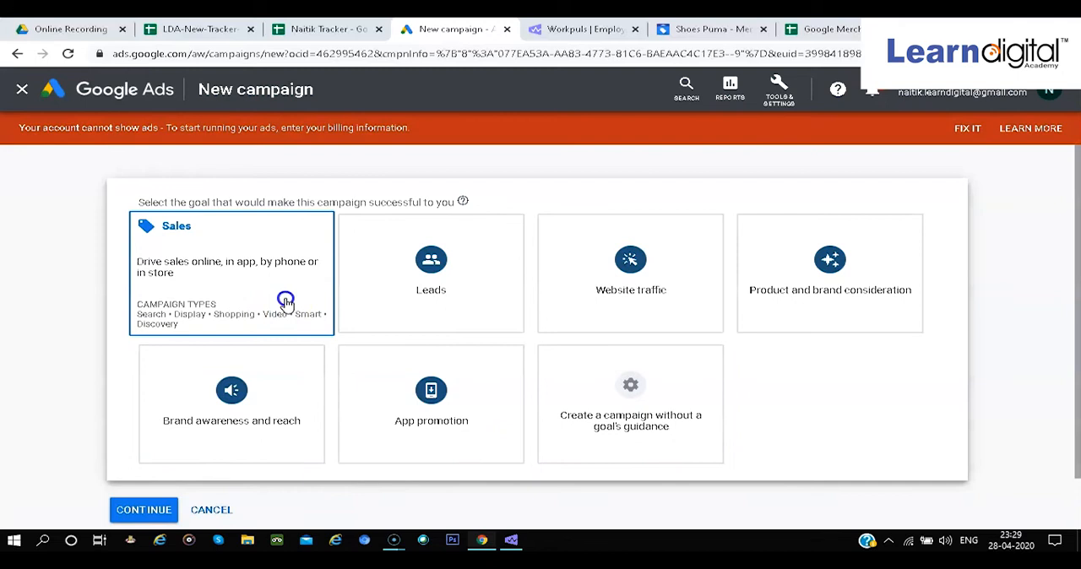
pyautogui.scroll(-1, 262, 254)
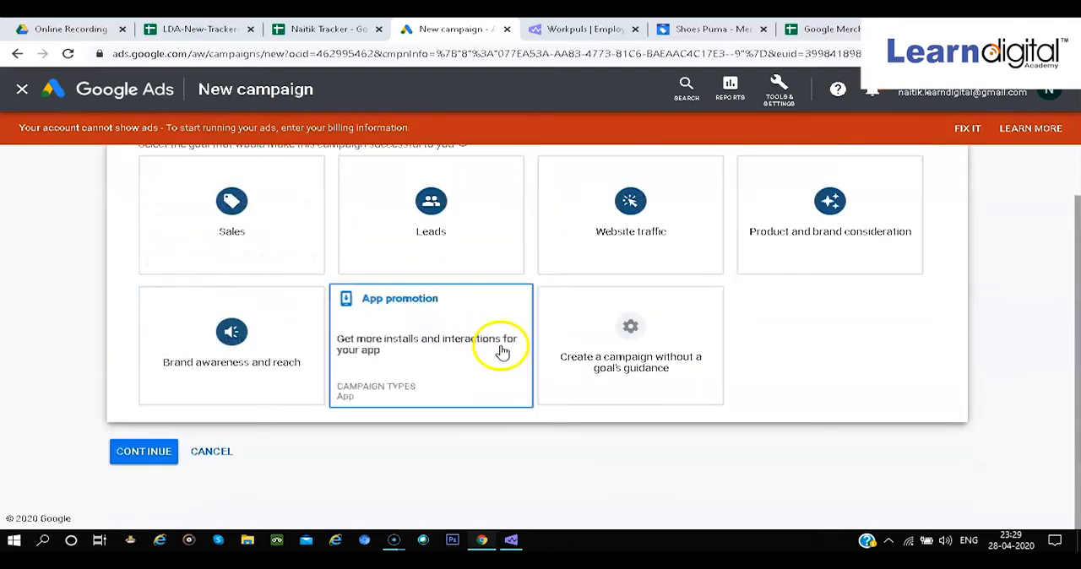
pyautogui.click(265, 218)
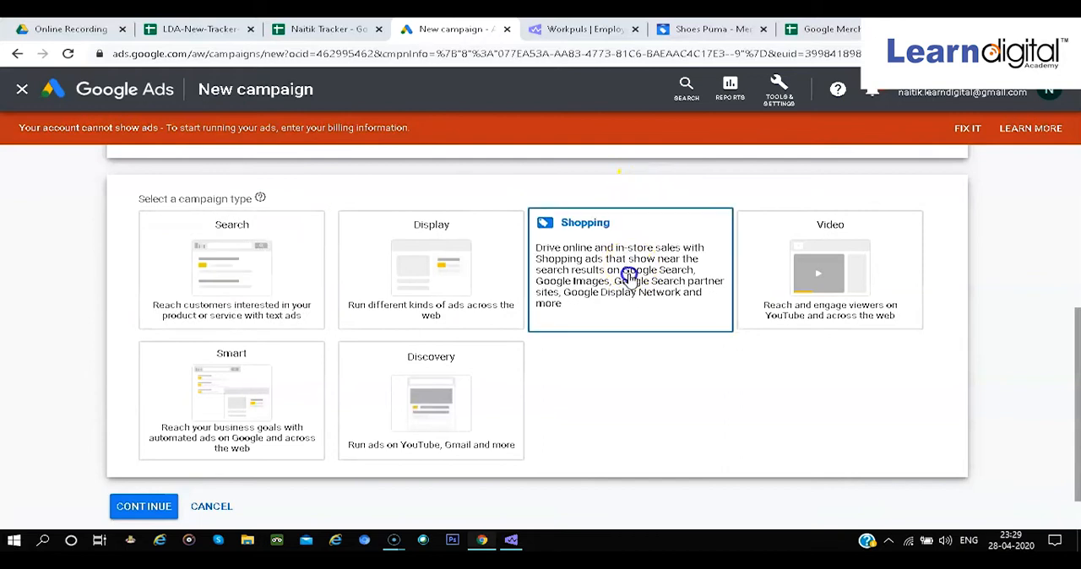
# Choose Shopping as the campaign type and India as the country where products are sold
pyautogui.click(629, 276)
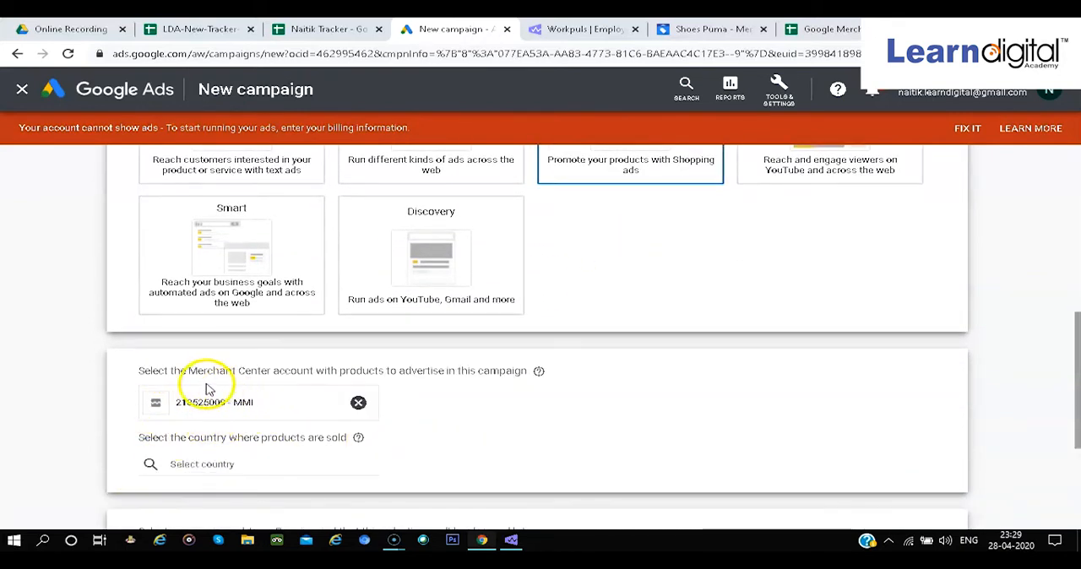
pyautogui.click(234, 465)
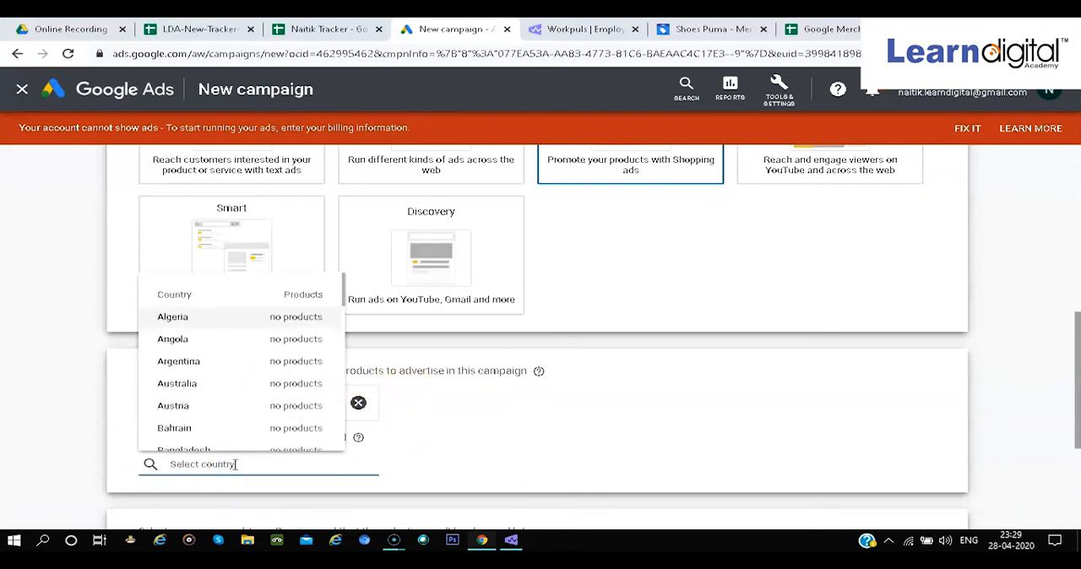
pyautogui.write('india')
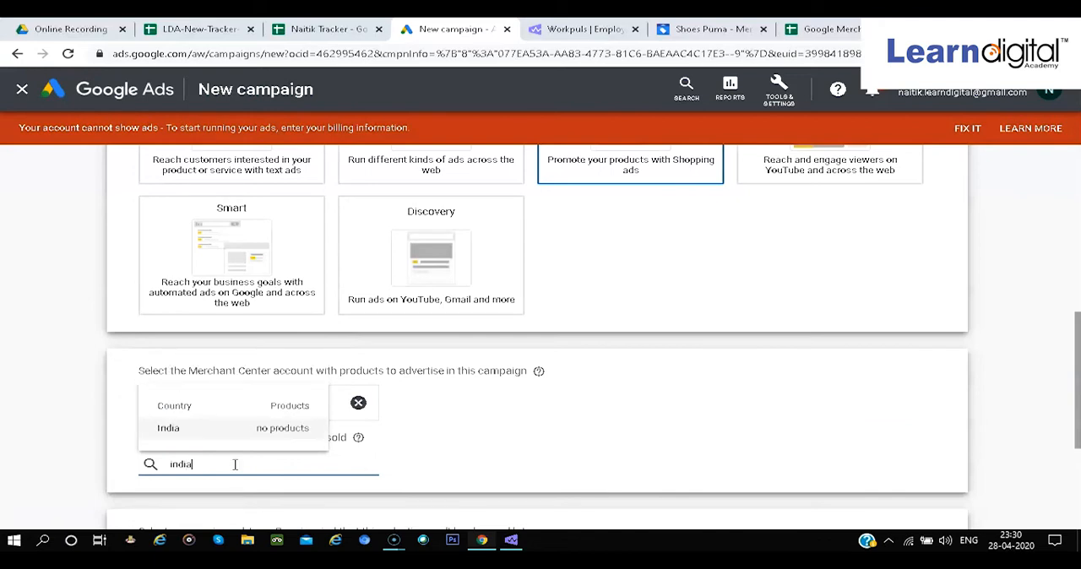
pyautogui.click(222, 435)
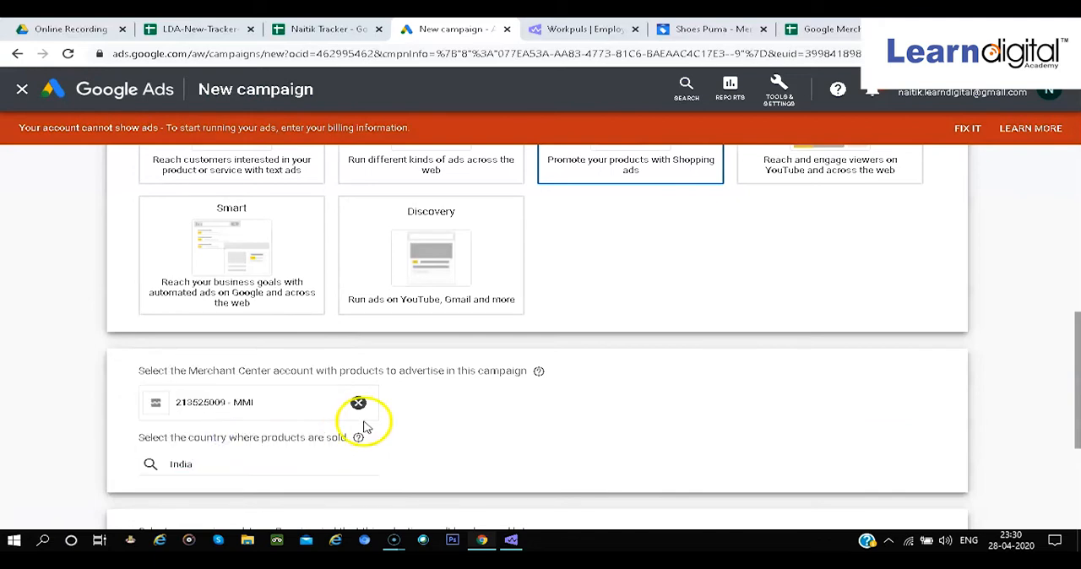
# Compare the Smart Shopping and Standard Shopping campaign subtypes
pyautogui.scroll(-2, 365, 428)
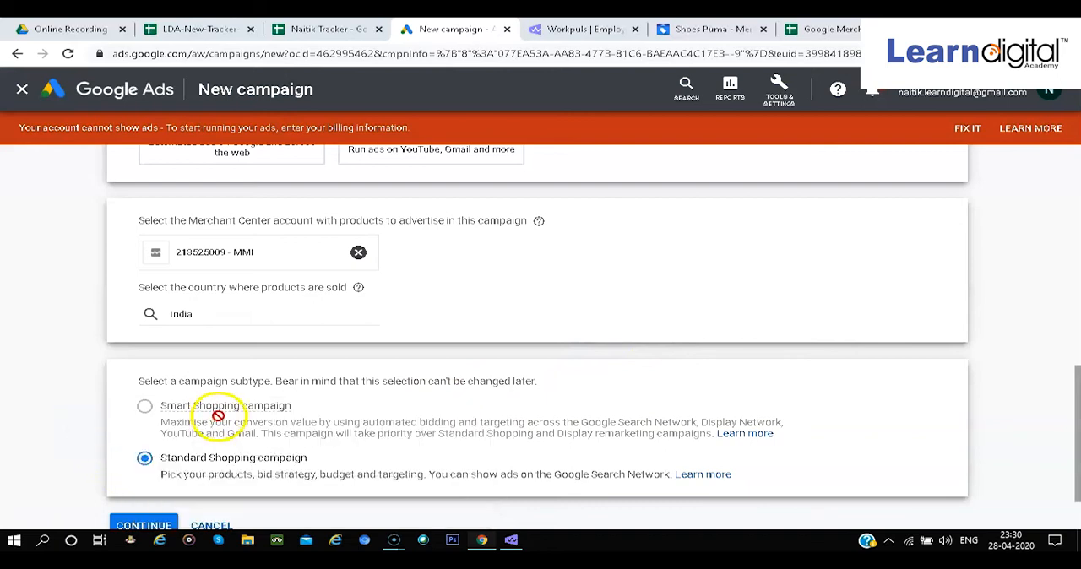
pyautogui.moveTo(217, 415)
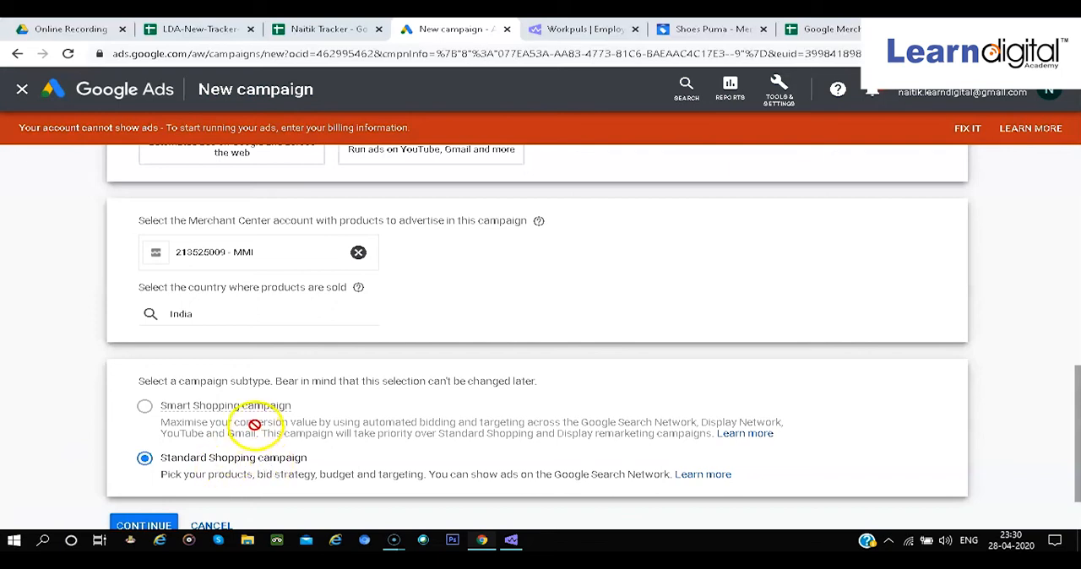
pyautogui.moveTo(254, 424)
pyautogui.scroll(-1, 886, 425)
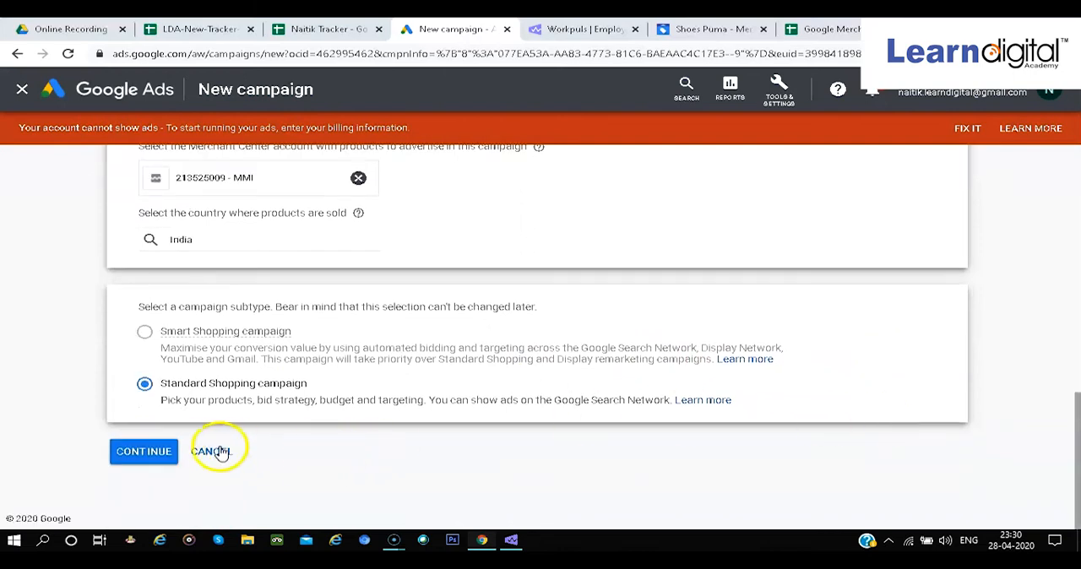
# Continue with the Standard Shopping subtype and expand the additional settings to show the inventory filter options
pyautogui.click(148, 450)
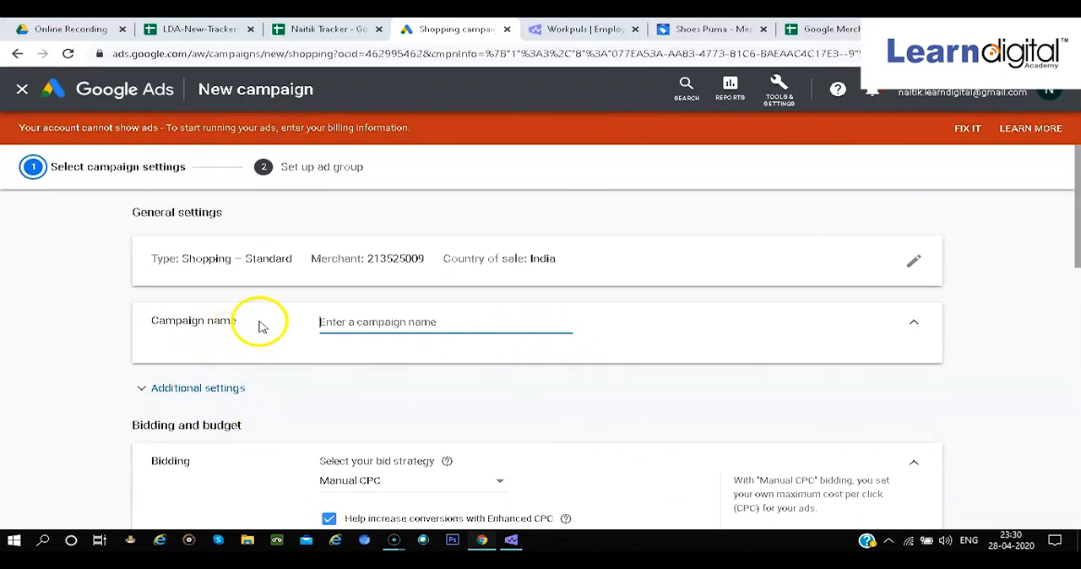
pyautogui.scroll(-1, 261, 327)
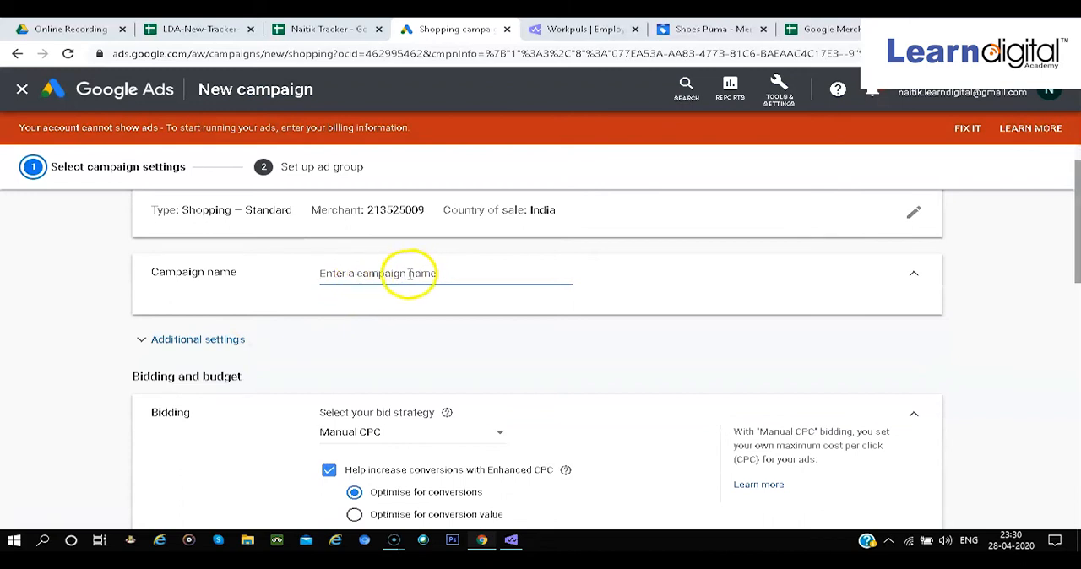
pyautogui.click(245, 340)
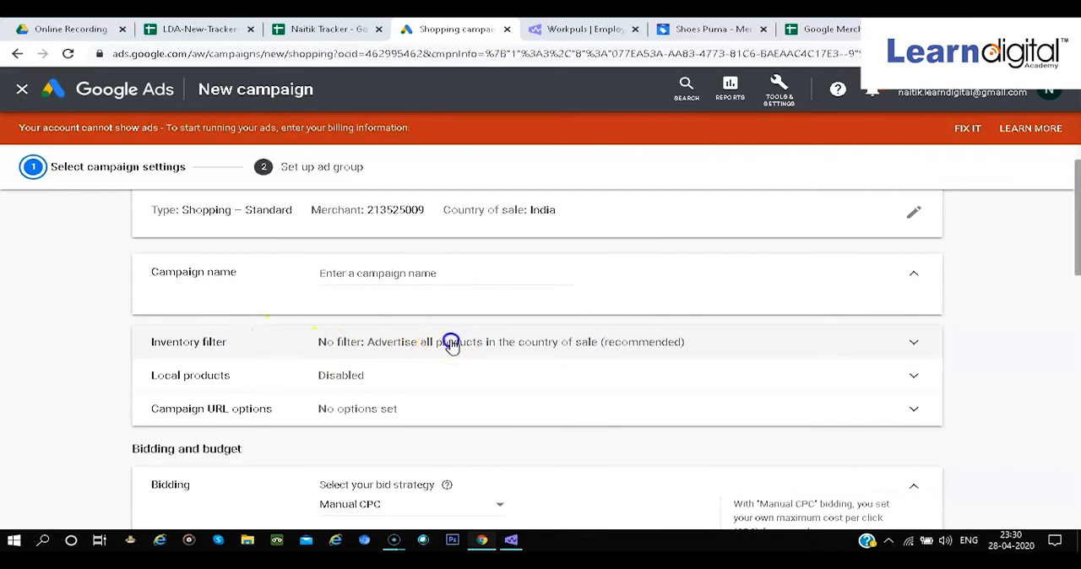
pyautogui.click(494, 344)
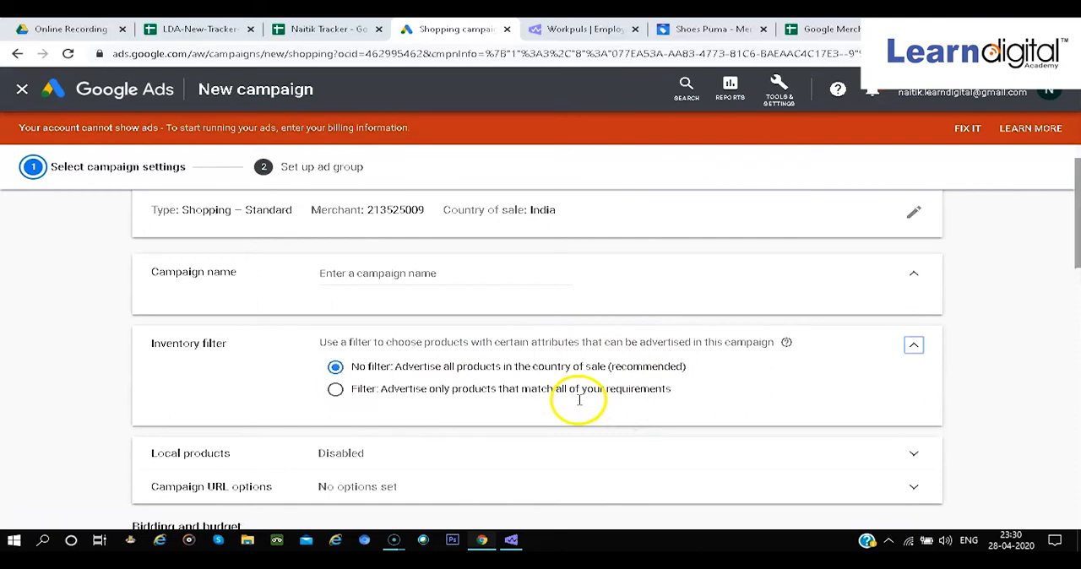
# Review the bid strategies available for the campaign, keeping Manual CPC
pyautogui.scroll(-5, 578, 397)
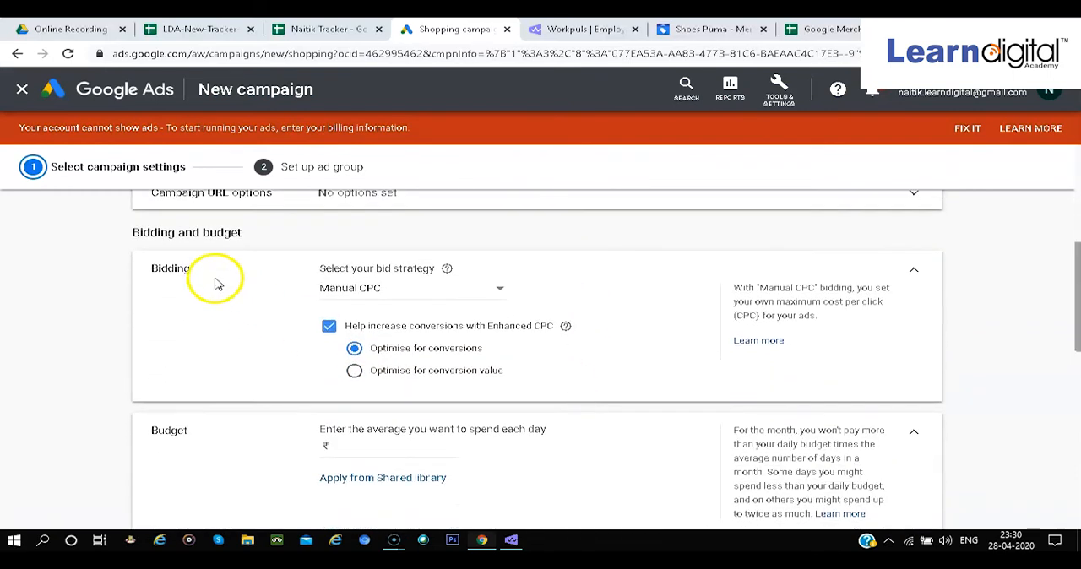
pyautogui.scroll(-1, 284, 287)
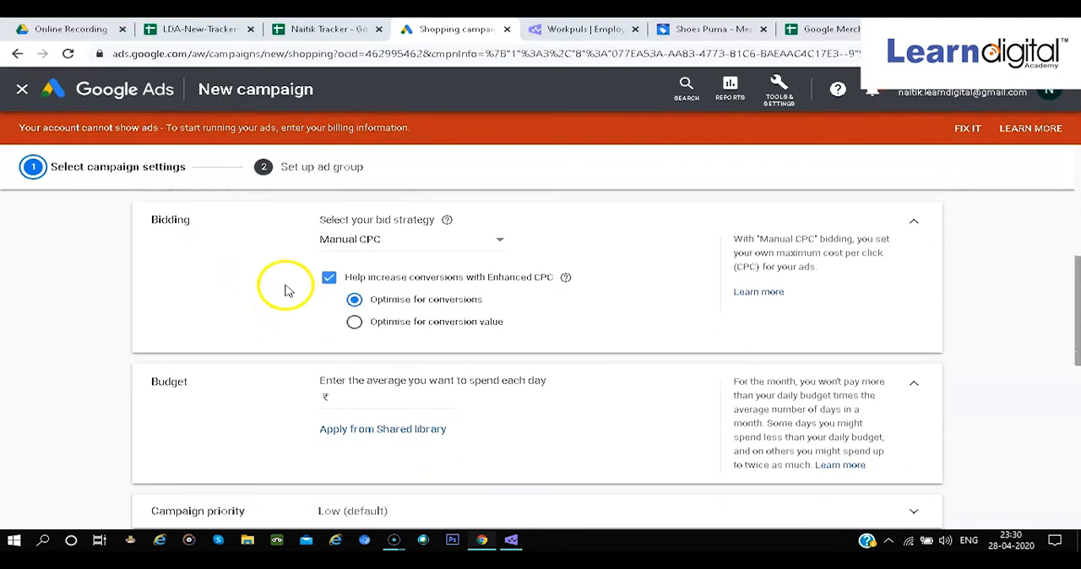
pyautogui.click(438, 246)
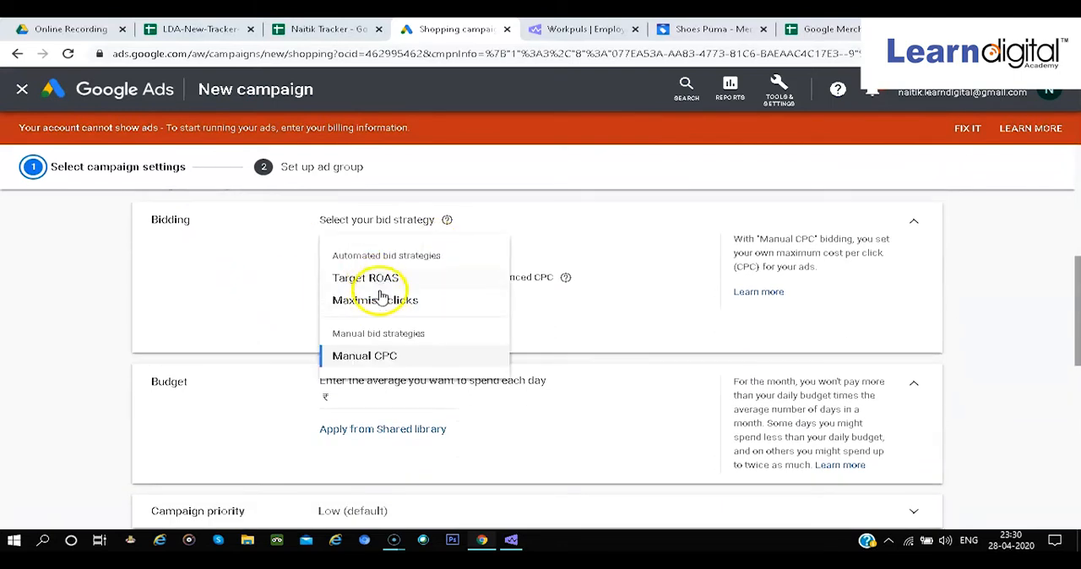
pyautogui.moveTo(380, 290)
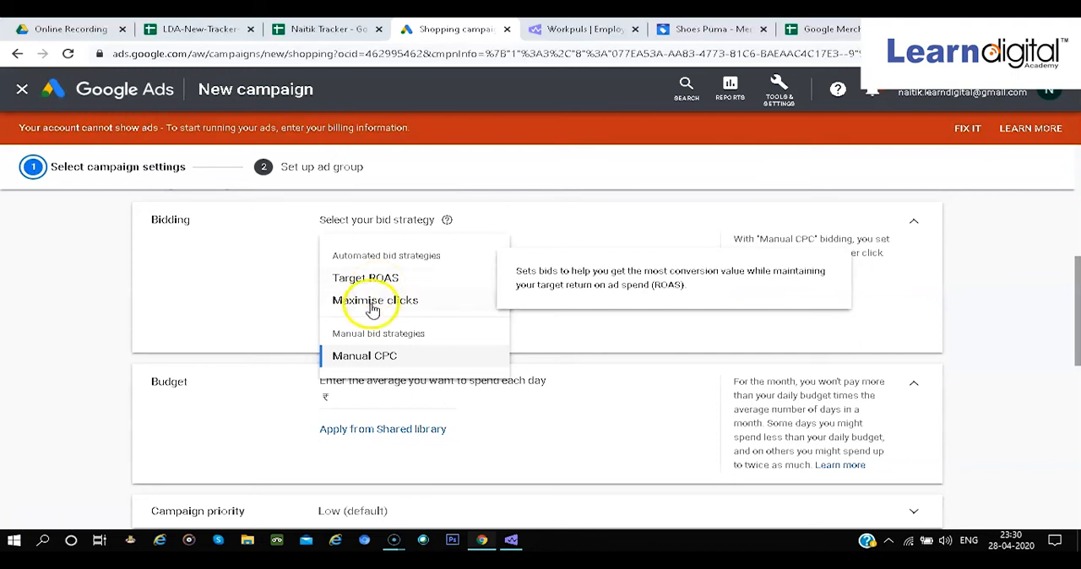
pyautogui.click(303, 315)
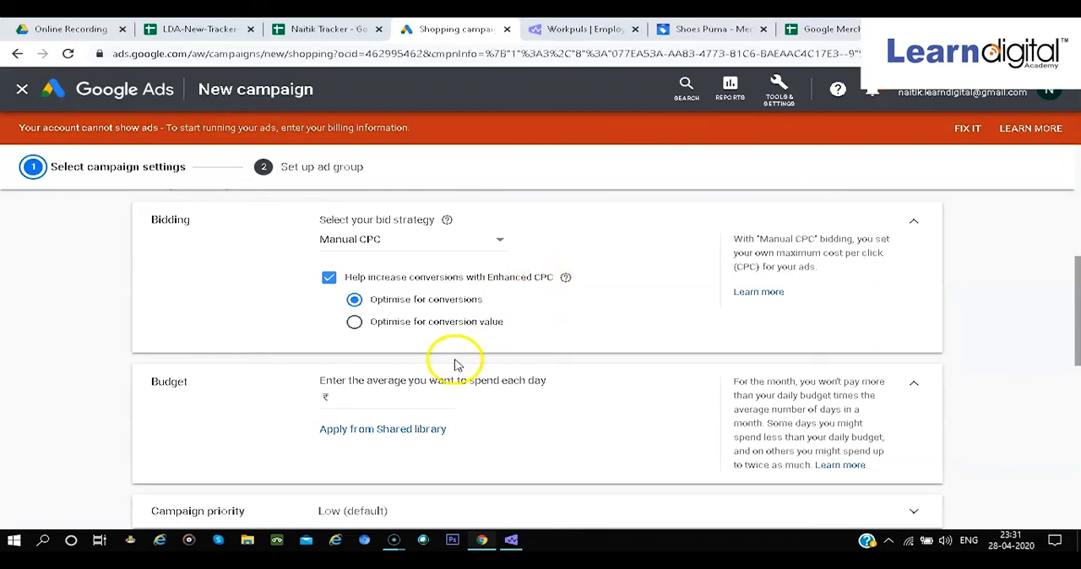
# Look over the daily budget setting and expand the campaign priority options to compare Low, Medium and High
pyautogui.scroll(-1, 453, 292)
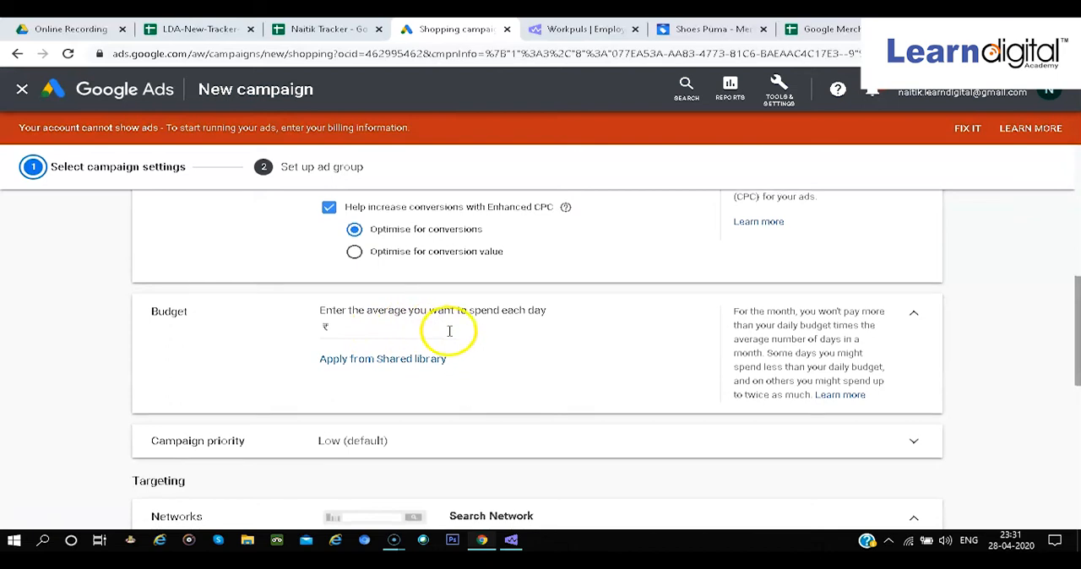
pyautogui.scroll(-1, 444, 331)
pyautogui.moveTo(478, 420); pyautogui.dragTo(559, 412)
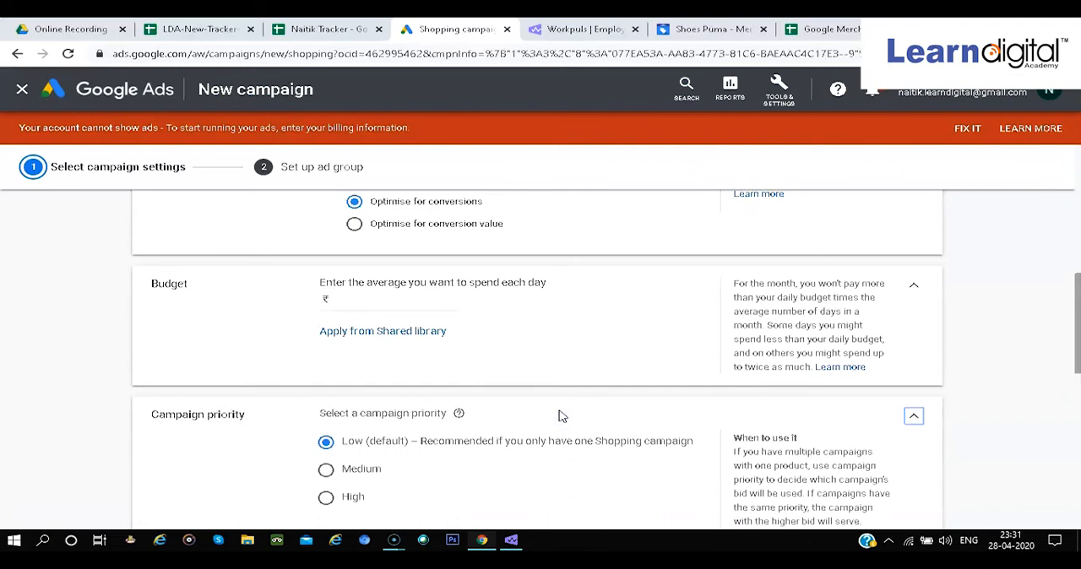
pyautogui.scroll(-2, 595, 460)
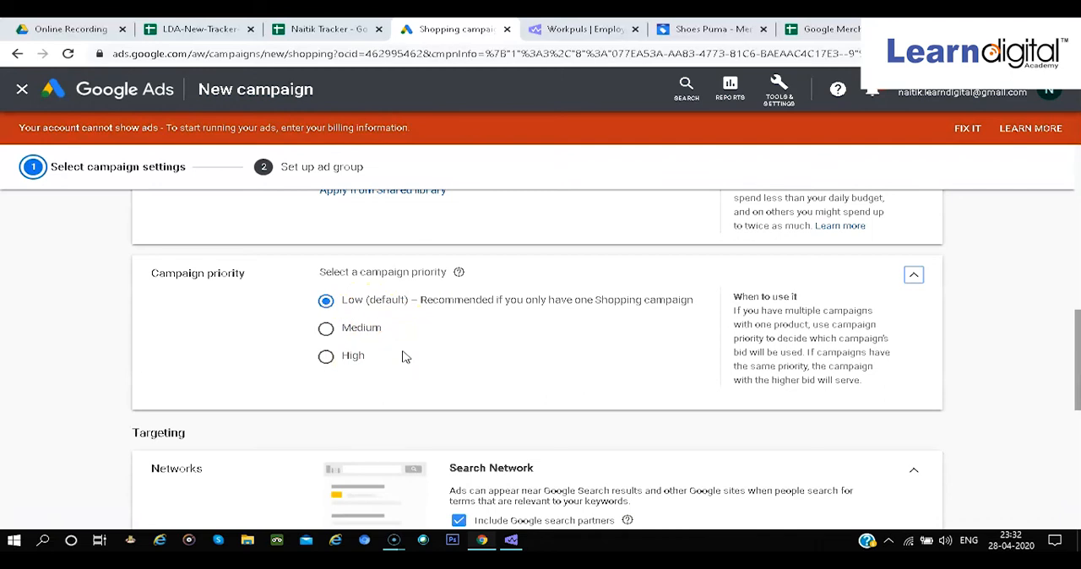
# Review the campaign's targeting settings for networks, devices and locations, and its start and end dates
pyautogui.scroll(-3, 402, 356)
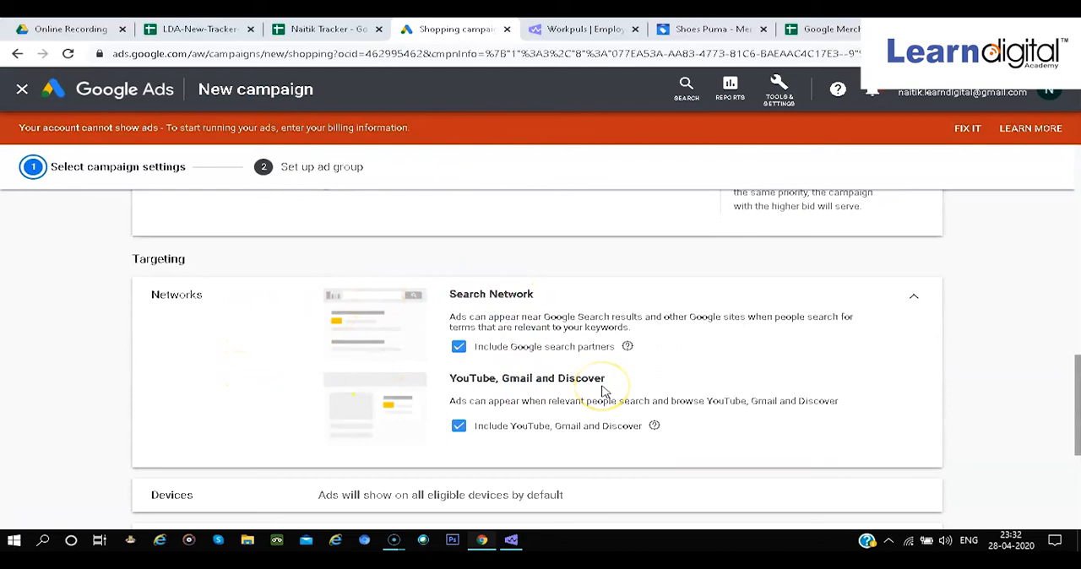
pyautogui.scroll(-1, 608, 394)
pyautogui.scroll(-2, 557, 371)
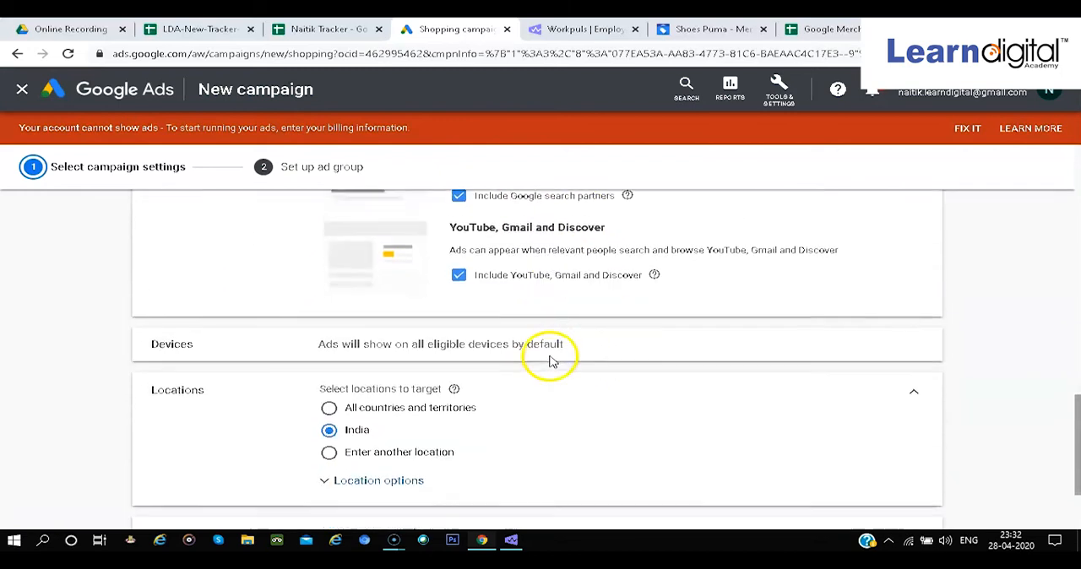
pyautogui.click(516, 346)
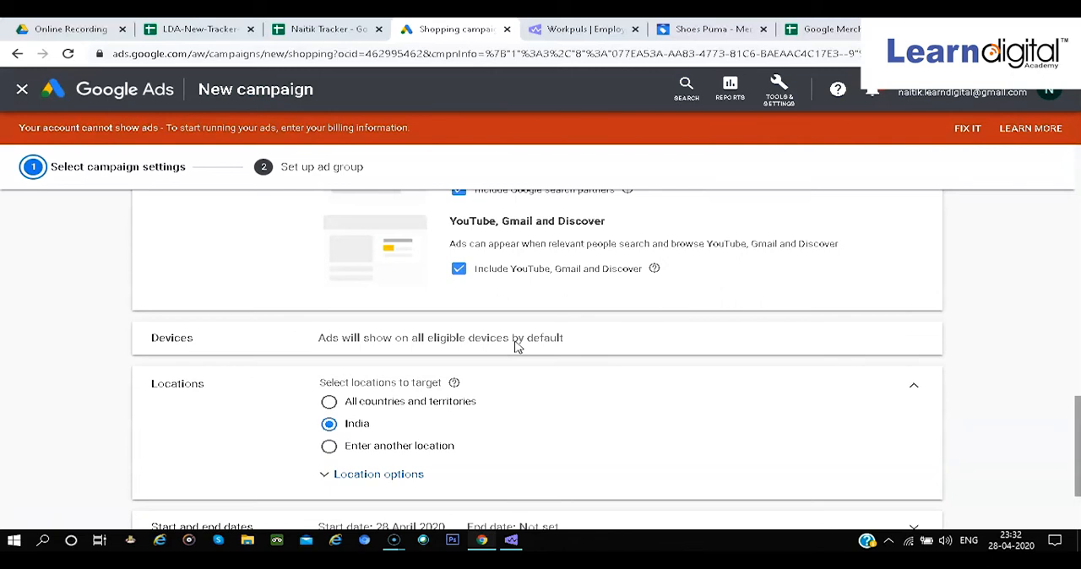
pyautogui.scroll(-2, 518, 346)
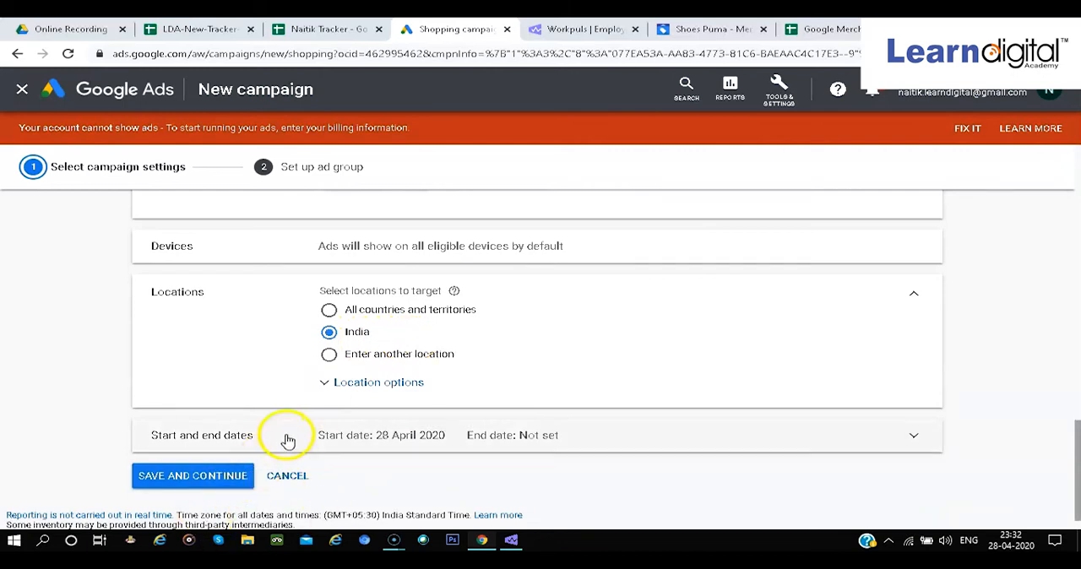
# Try to save the campaign settings, and enter "gdrh" as the campaign name
pyautogui.click(196, 477)
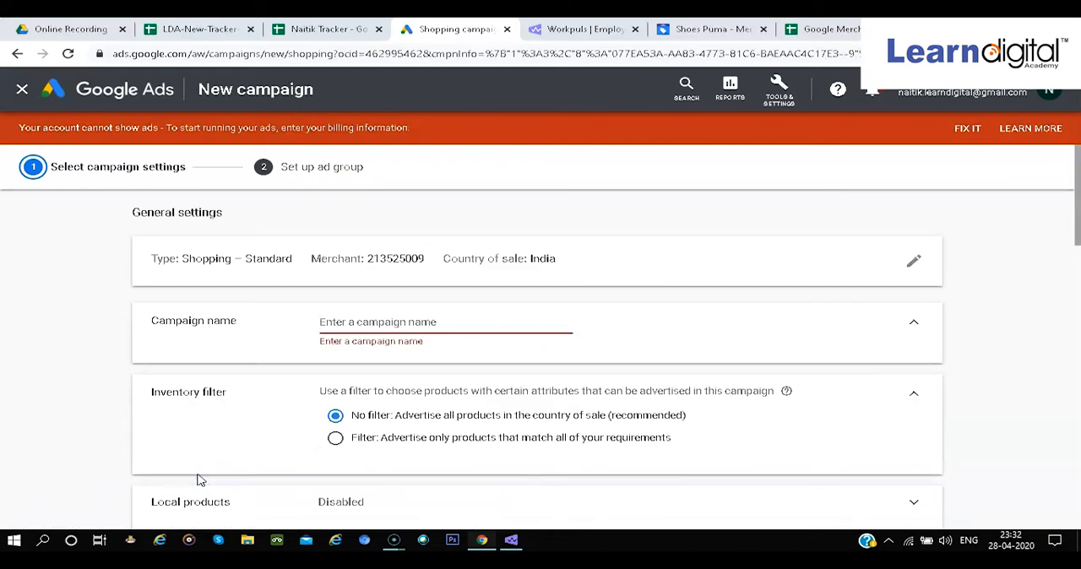
pyautogui.write('g')
pyautogui.press('BackSpace')
pyautogui.write('gdrh')
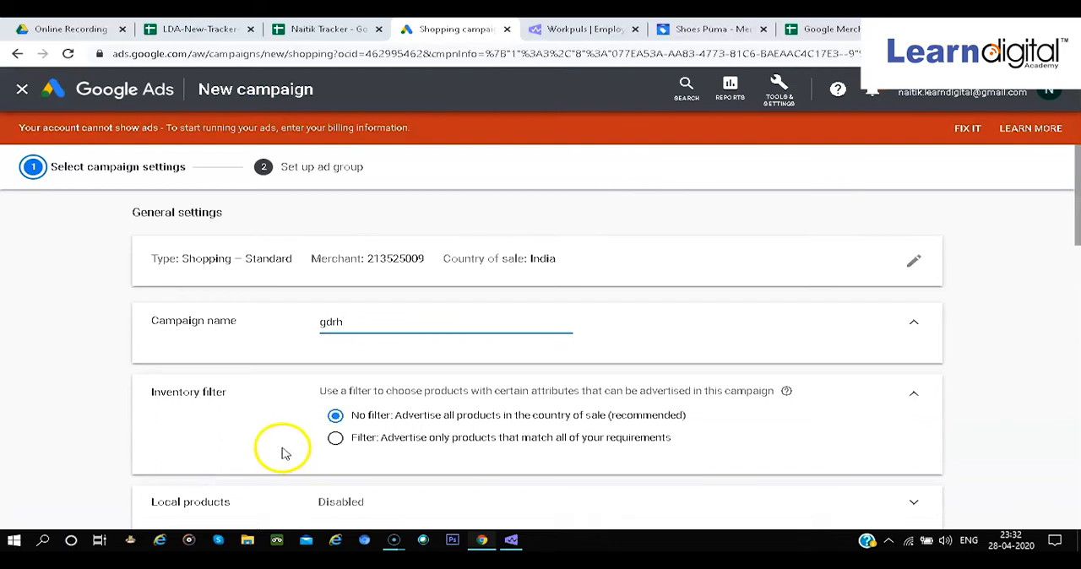
# Set the average daily budget to ₹13434 and save the campaign settings to continue to ad group setup
pyautogui.scroll(-5, 282, 448)
pyautogui.click(354, 367)
pyautogui.write('12434')
pyautogui.scroll(-4, 355, 373)
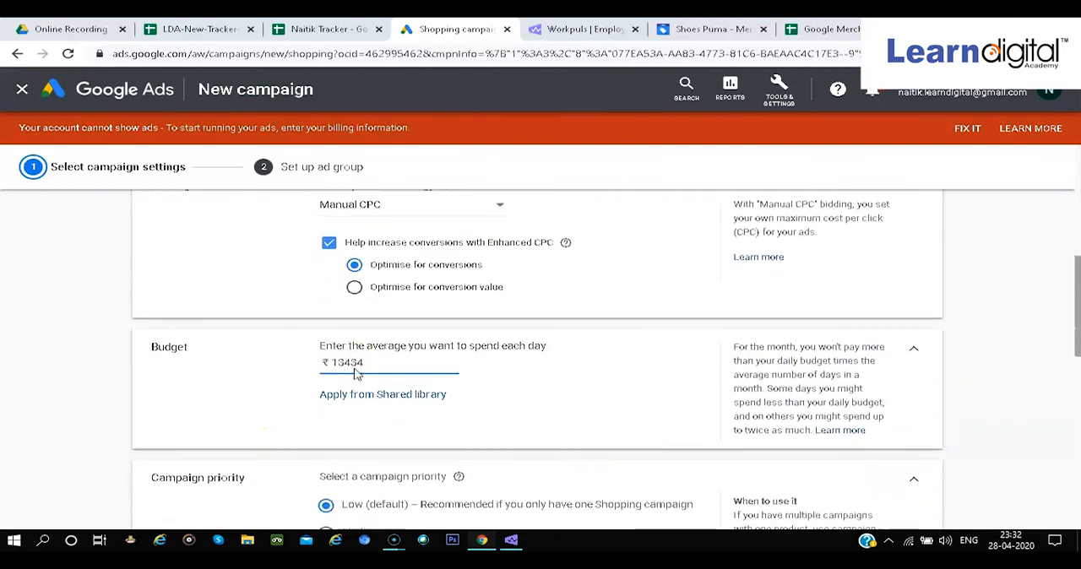
pyautogui.scroll(-5, 355, 373)
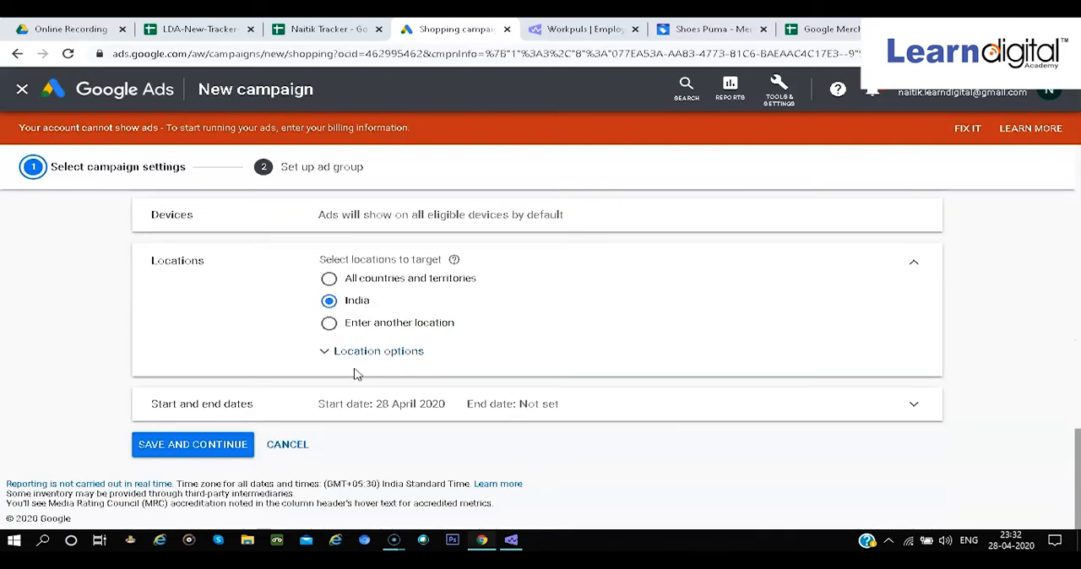
pyautogui.click(164, 444)
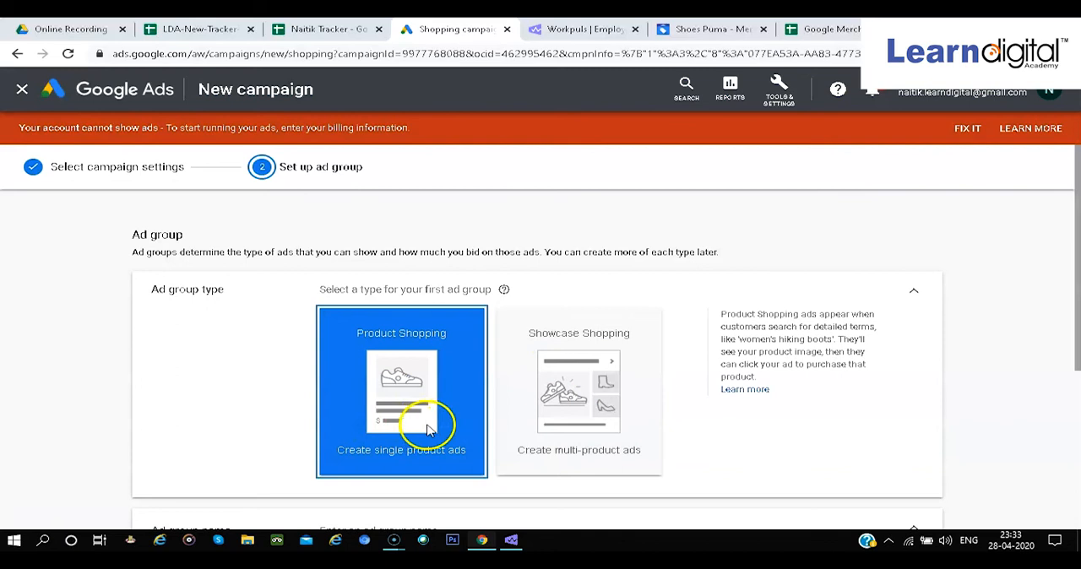
# Review the ad group types and the name and CPC bid fields of a Product Shopping ad group
pyautogui.scroll(-2, 424, 428)
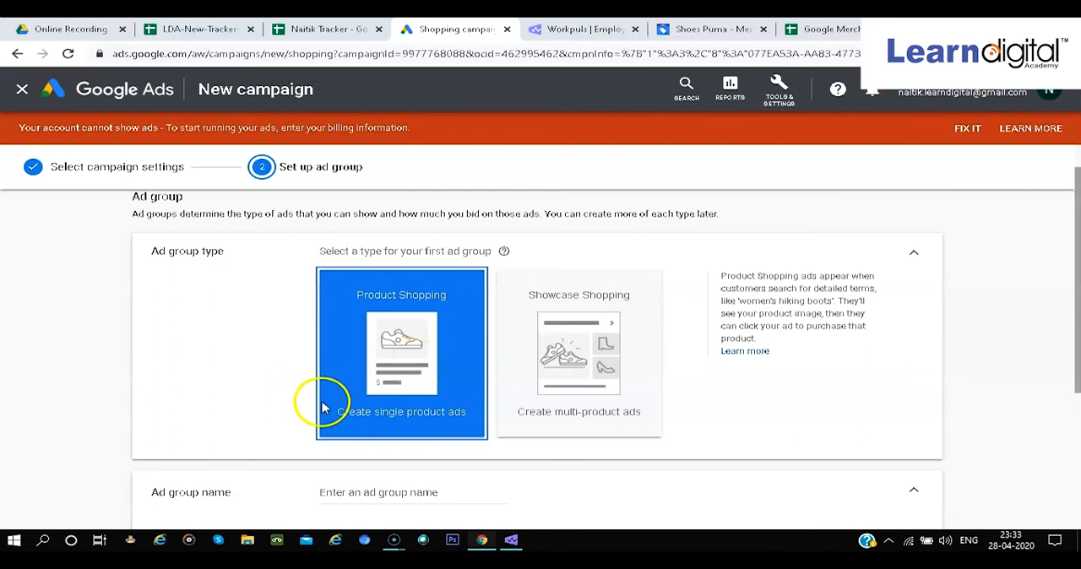
pyautogui.scroll(-3, 321, 406)
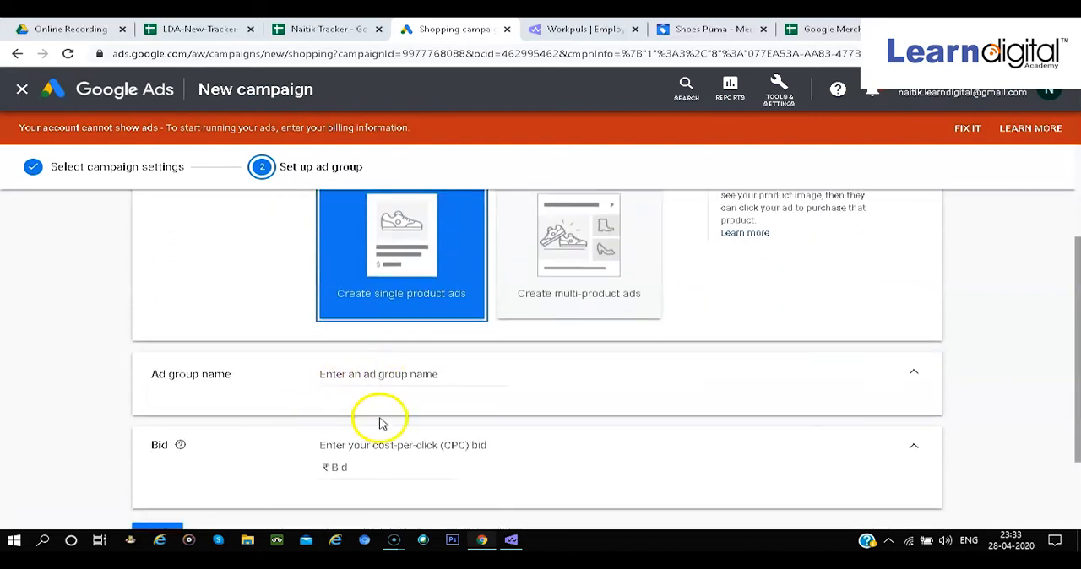
pyautogui.scroll(-1, 379, 422)
pyautogui.scroll(5, 302, 449)
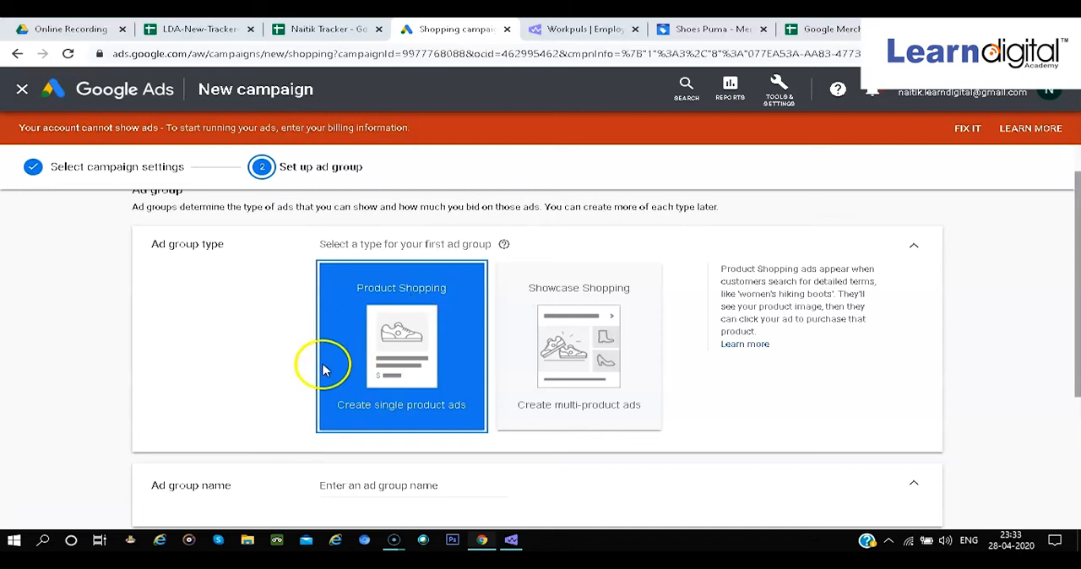
pyautogui.scroll(-3, 355, 363)
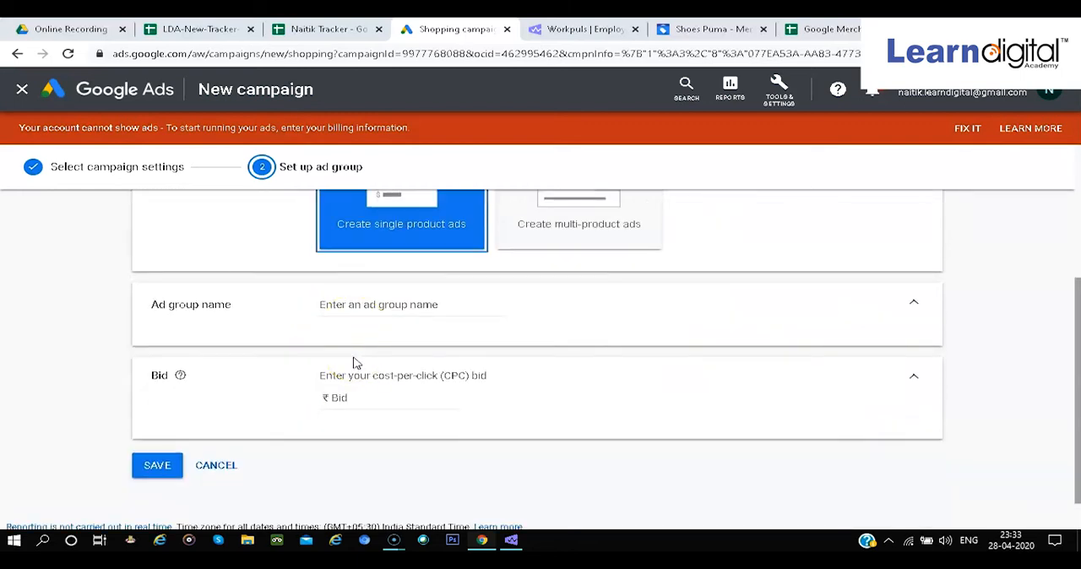
pyautogui.scroll(3, 386, 335)
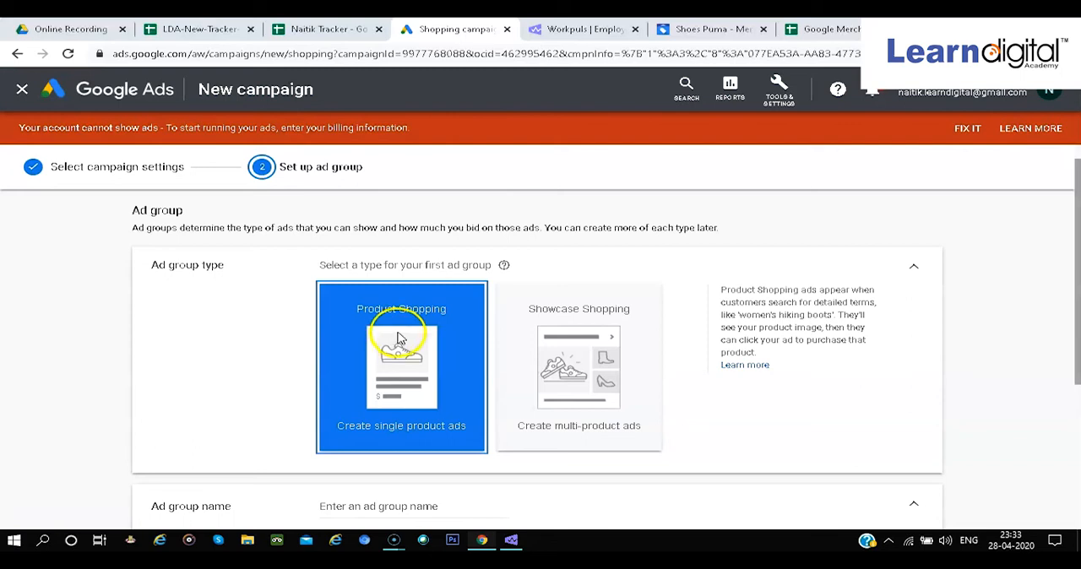
# Select Showcase Shopping as the ad group type and look over its name, CPE bid and product group settings
pyautogui.click(564, 348)
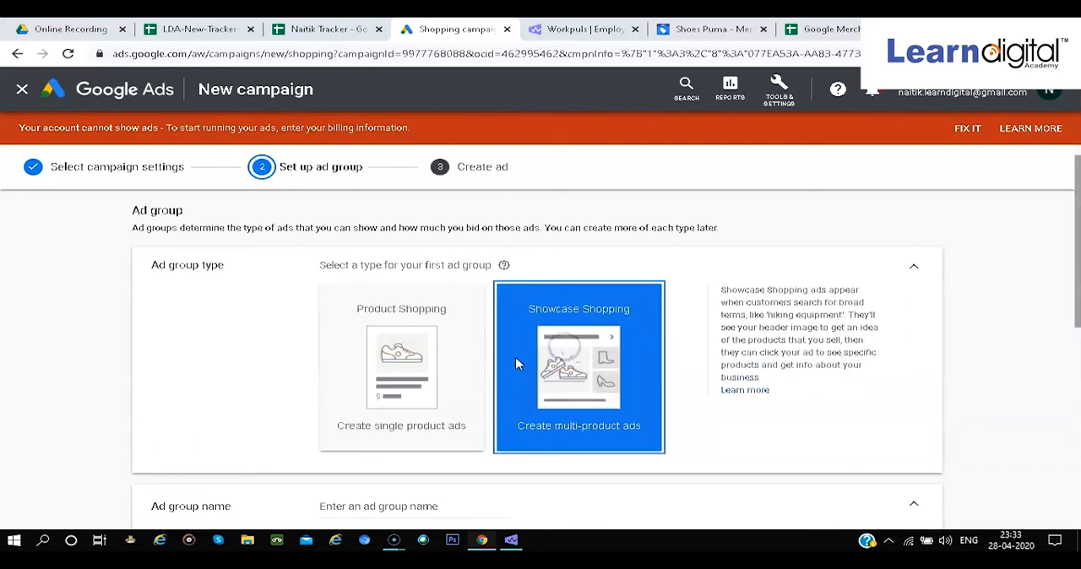
pyautogui.scroll(-2, 506, 354)
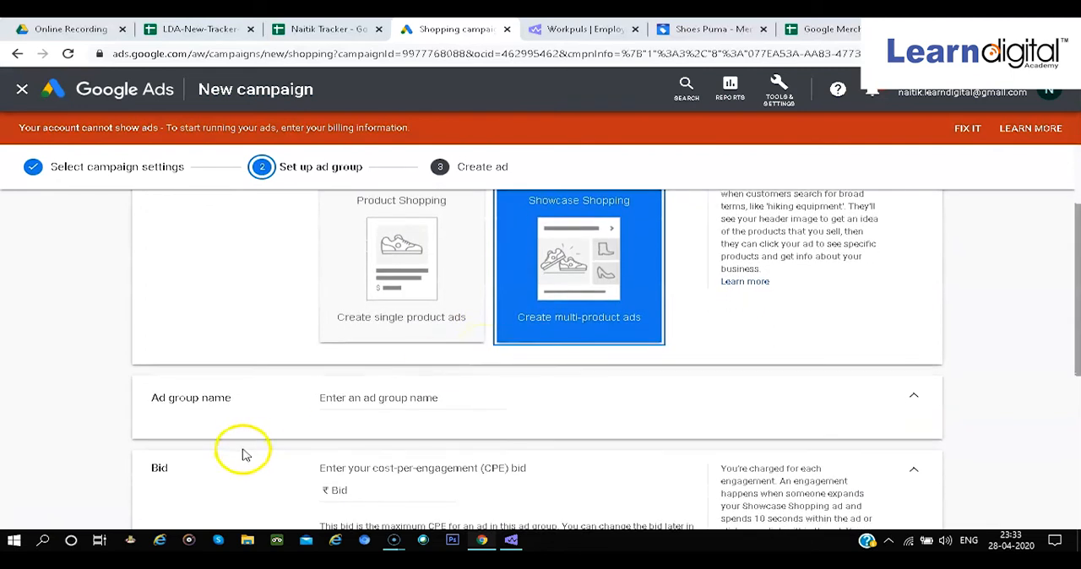
pyautogui.click(366, 397)
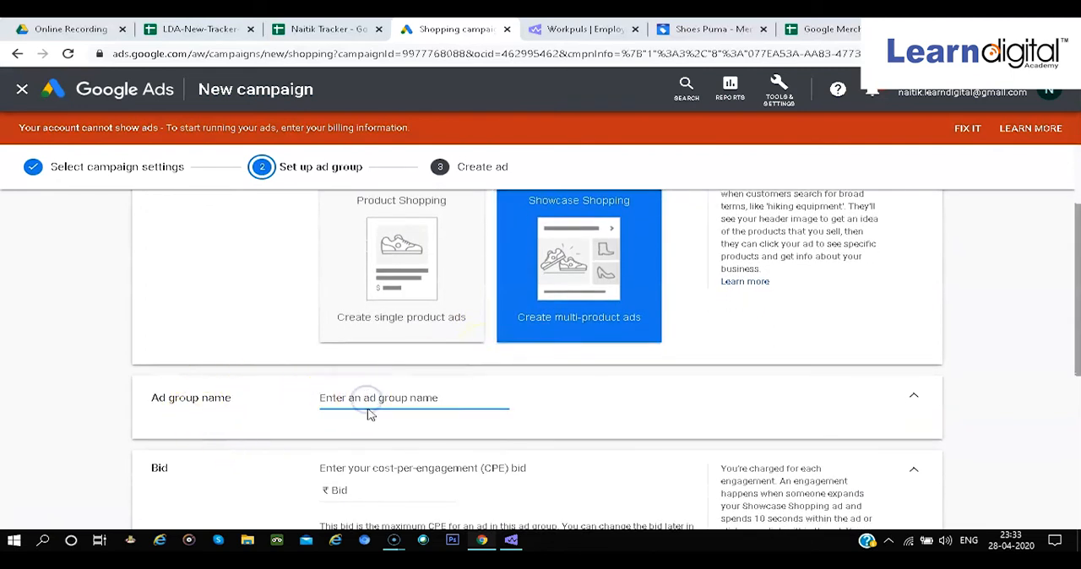
pyautogui.scroll(-2, 397, 418)
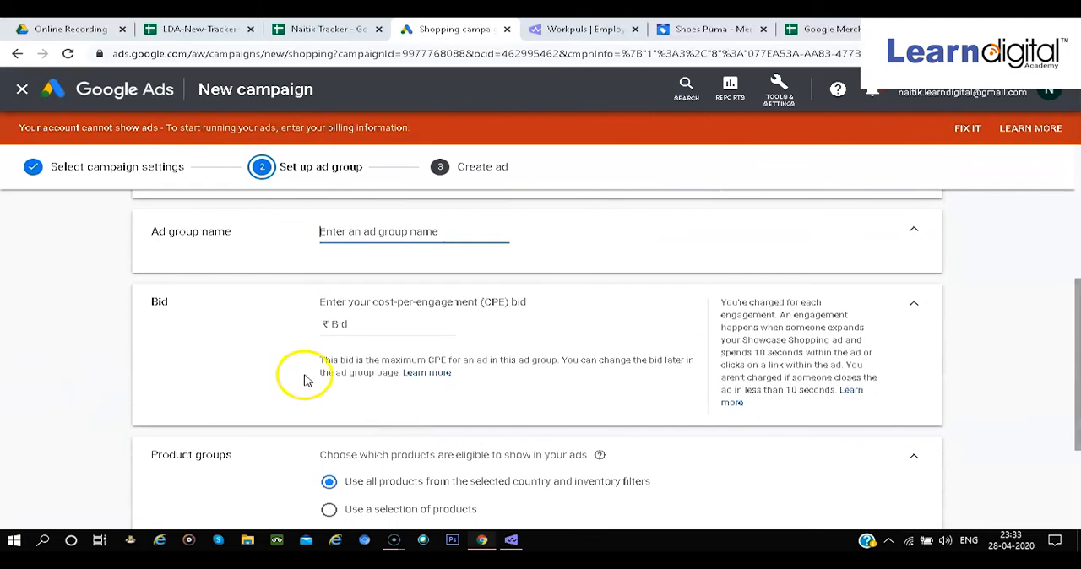
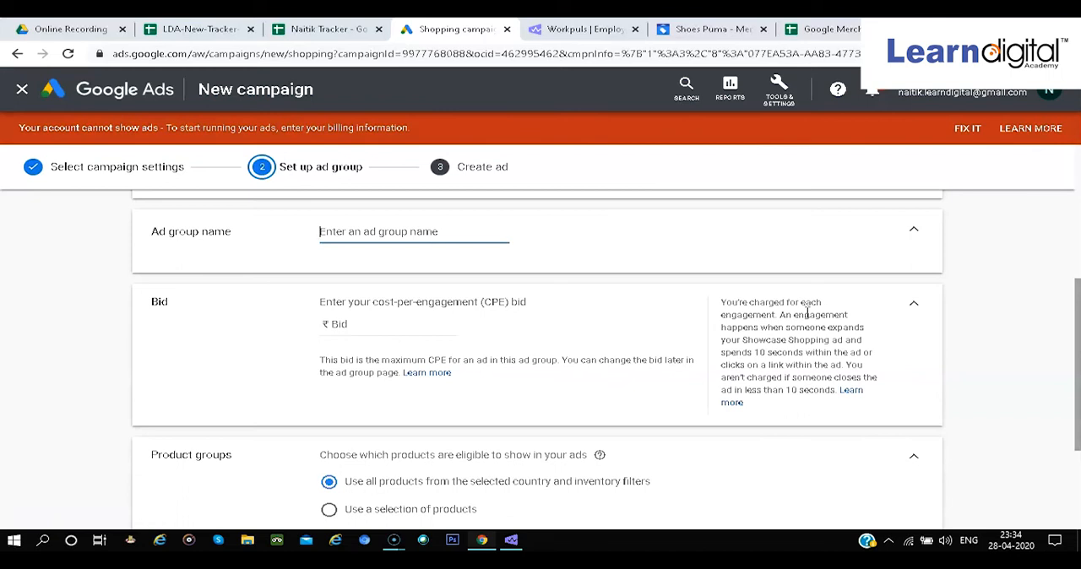
# Compare the Showcase Shopping ad type description with its cost-per-engagement charging rules and the product group options
pyautogui.scroll(3, 806, 312)
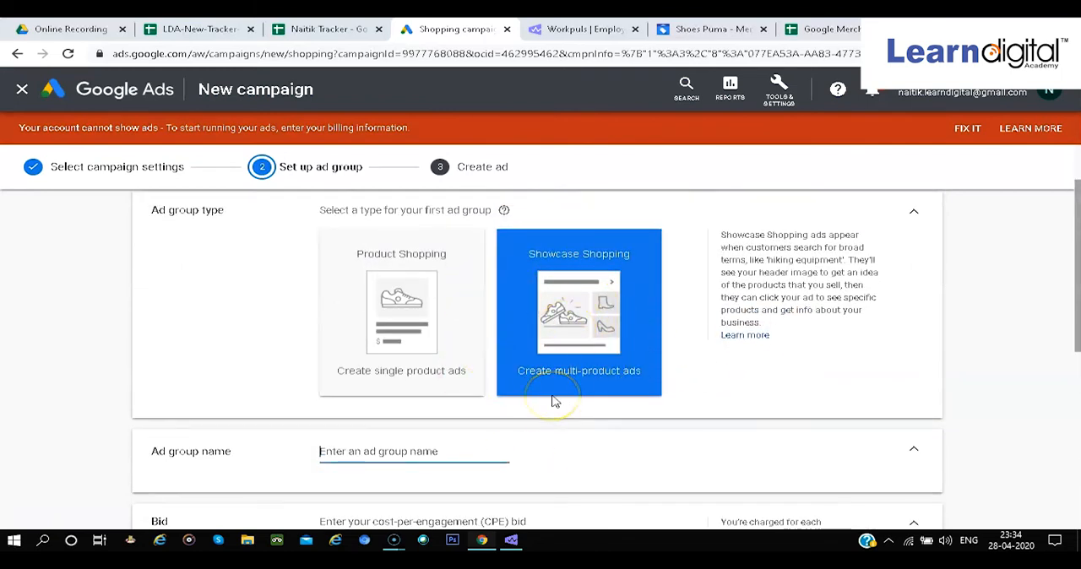
pyautogui.scroll(-3, 553, 401)
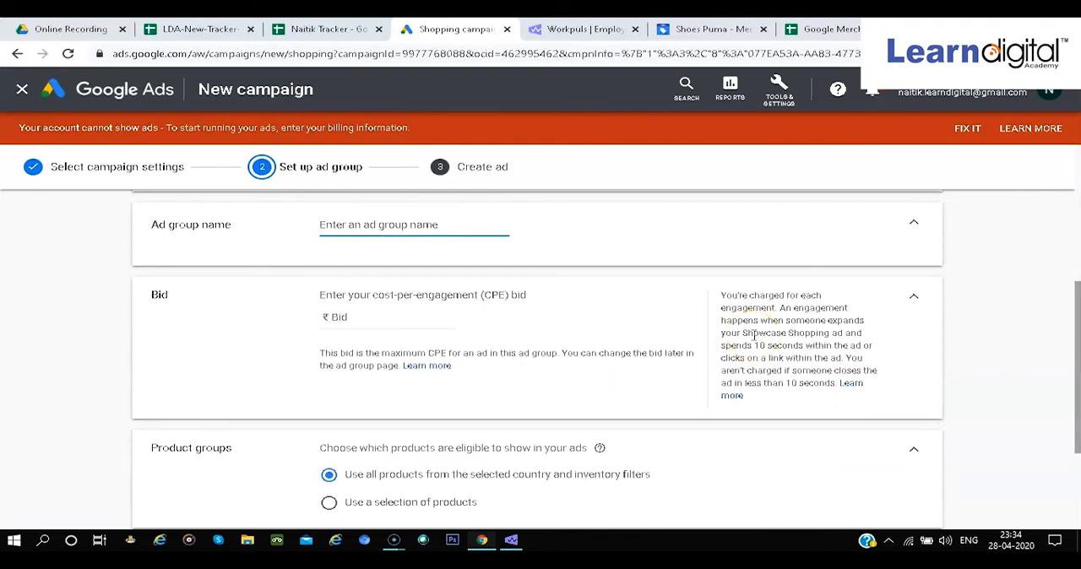
pyautogui.scroll(3, 754, 335)
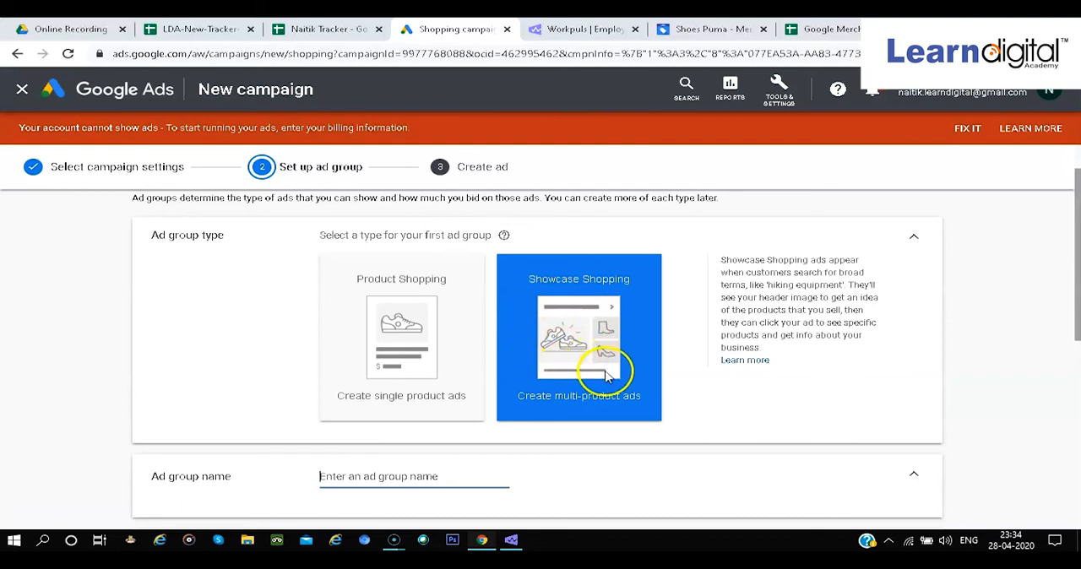
pyautogui.scroll(-2, 569, 407)
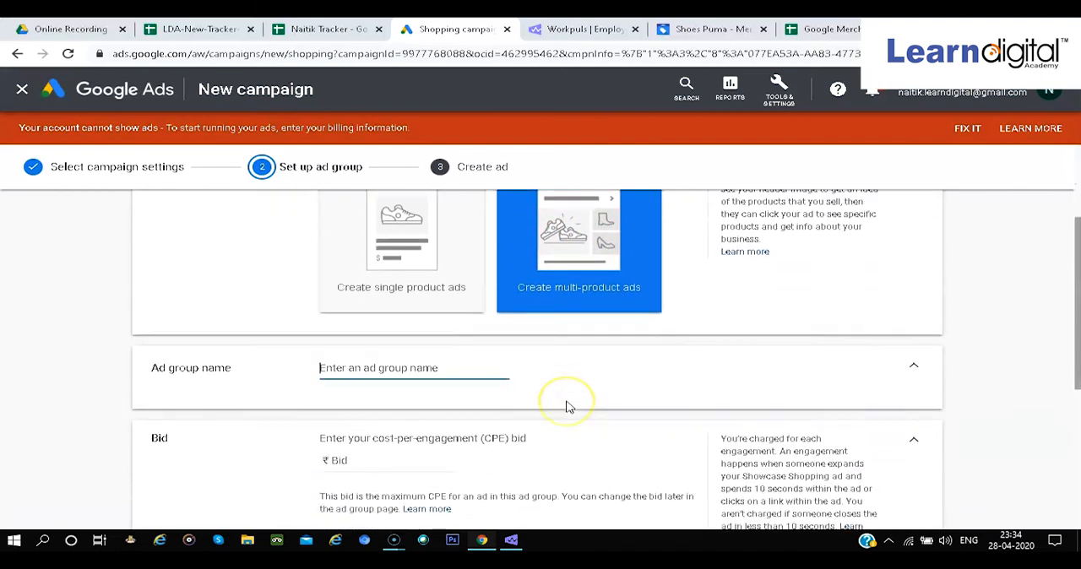
pyautogui.scroll(1, 569, 407)
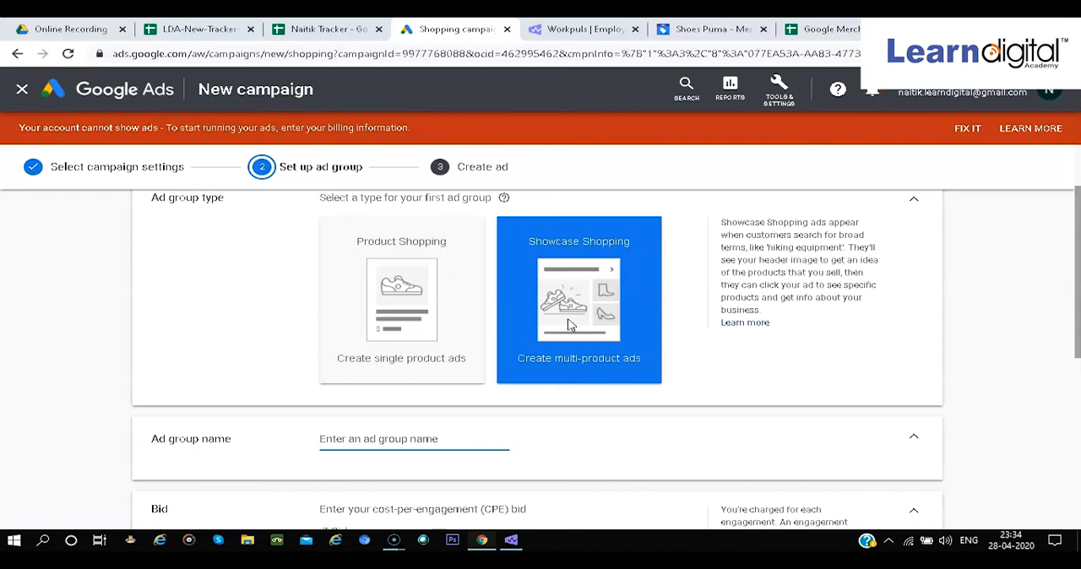
pyautogui.scroll(-1, 570, 320)
pyautogui.scroll(-1, 571, 306)
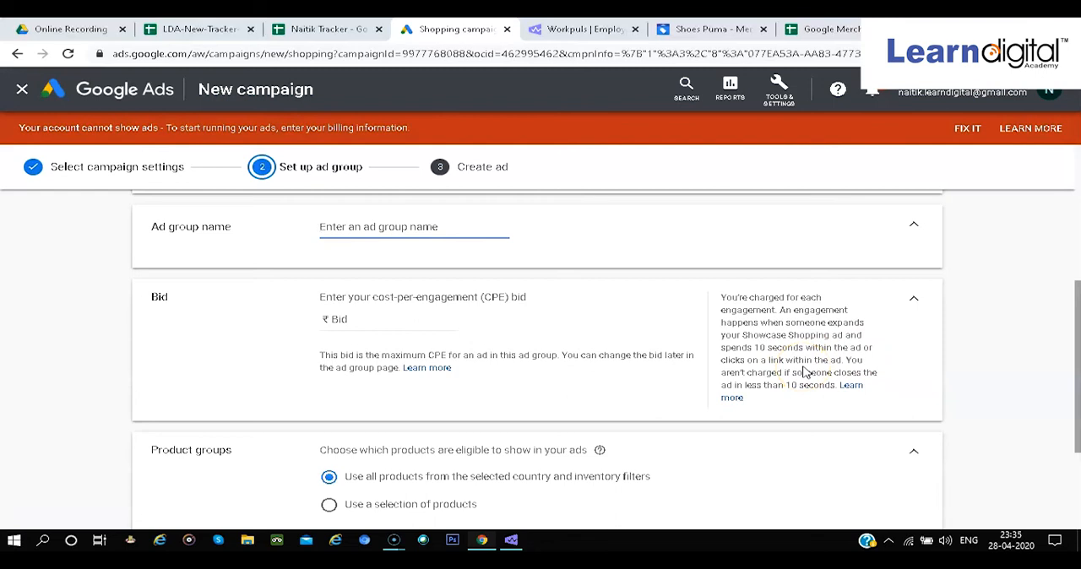
pyautogui.scroll(-1, 805, 372)
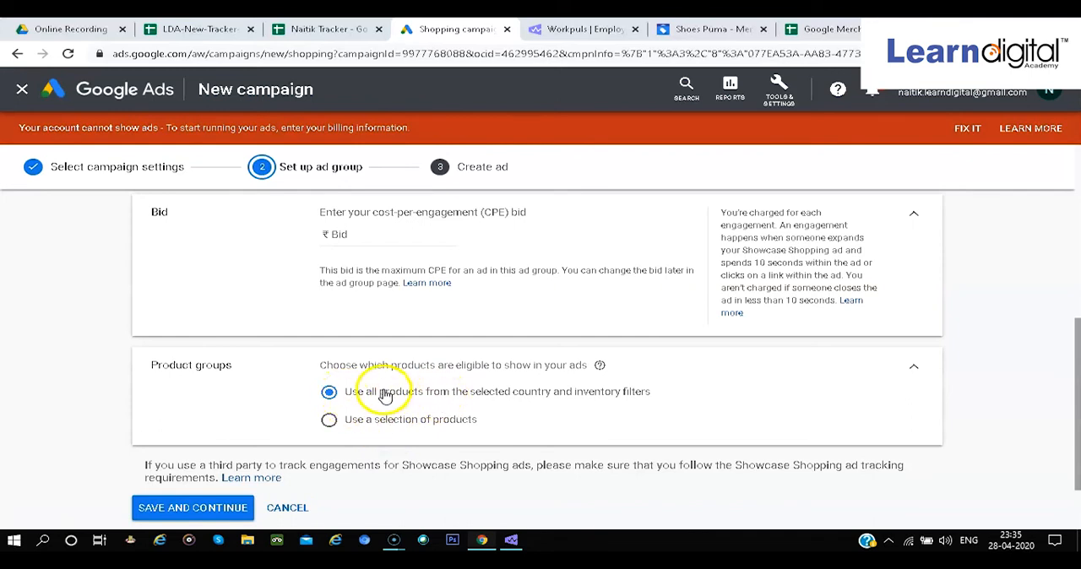
# Set the ad group's CPE bid to ₹13 and try to save the ad group
pyautogui.click(181, 509)
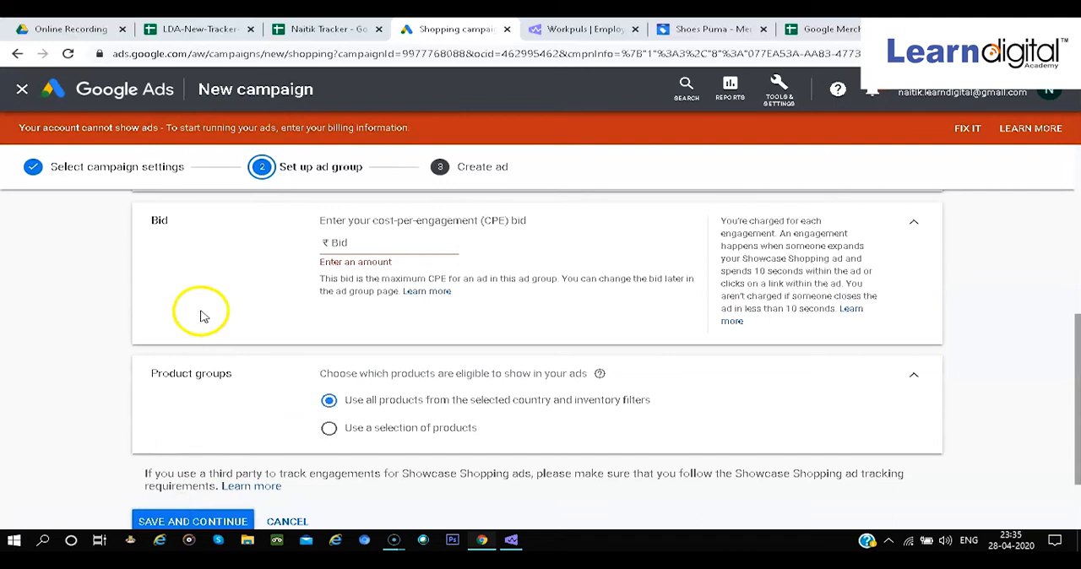
pyautogui.click(372, 243)
pyautogui.write('13')
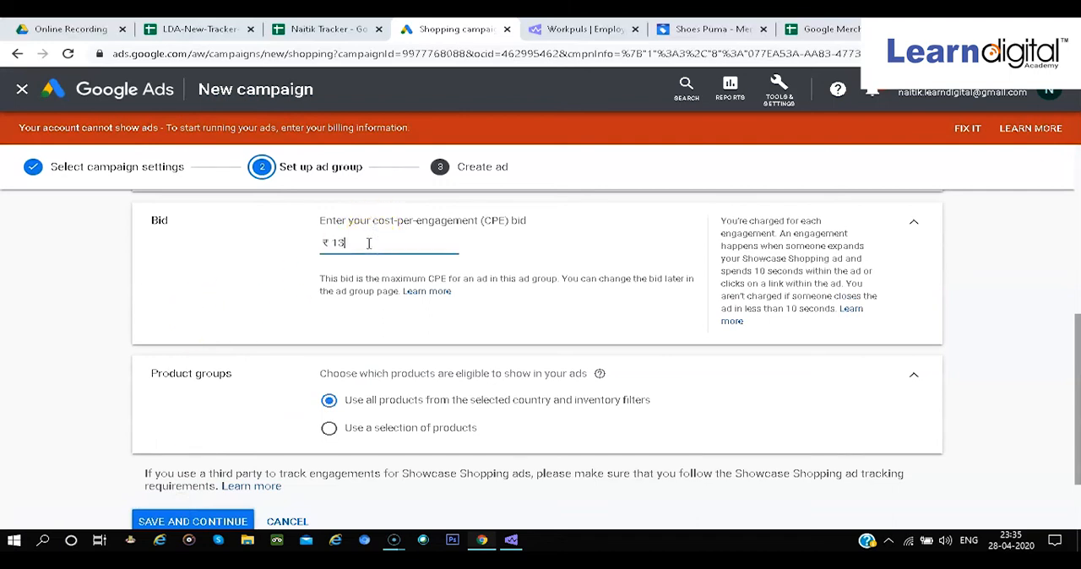
pyautogui.click(221, 521)
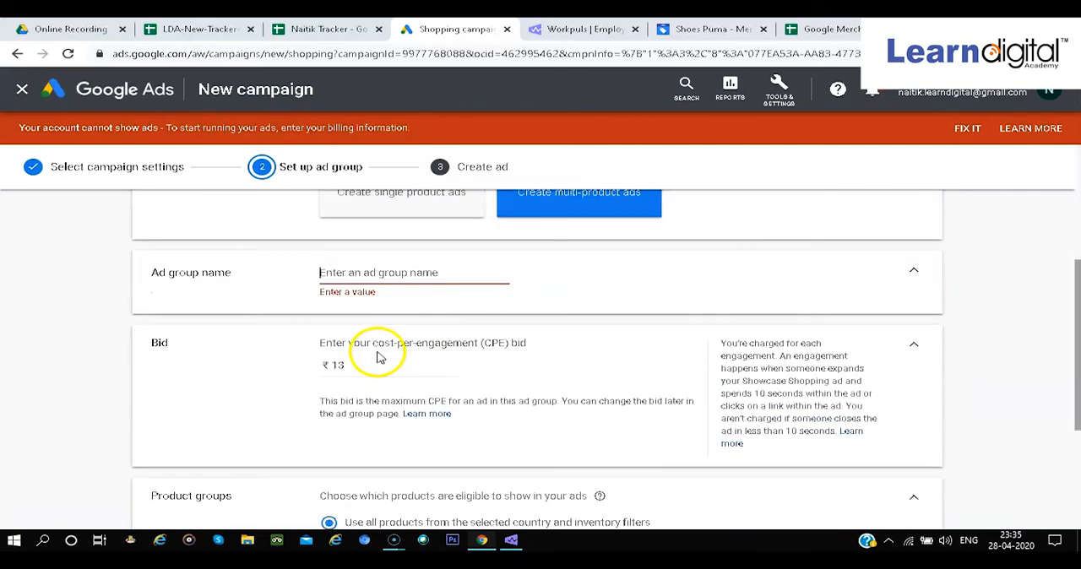
# Name the ad group "cvx" and save it to continue to ad creation
pyautogui.click(364, 275)
pyautogui.write('cvx')
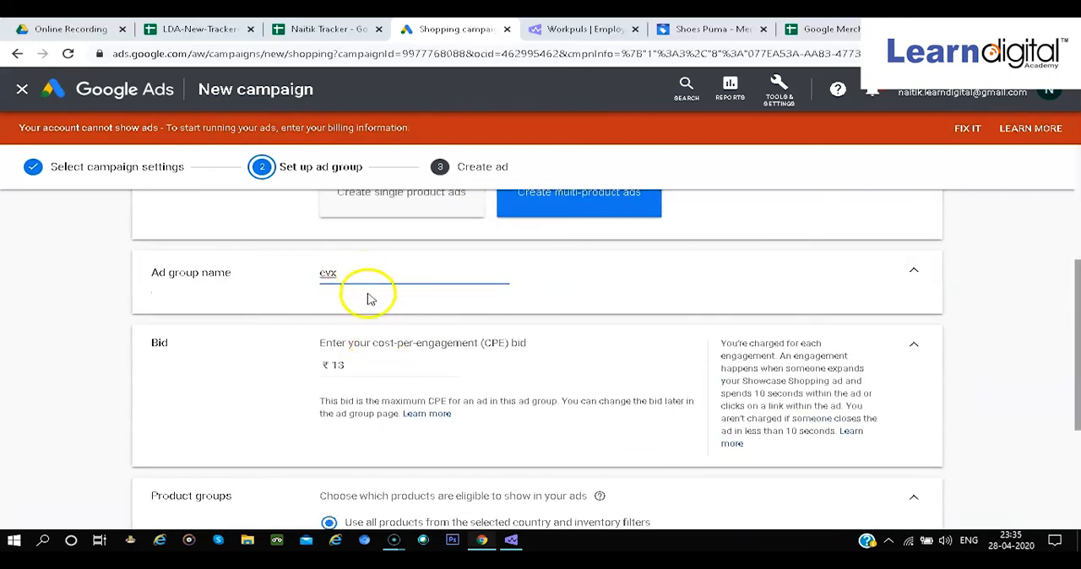
pyautogui.scroll(-5, 478, 311)
pyautogui.click(140, 427)
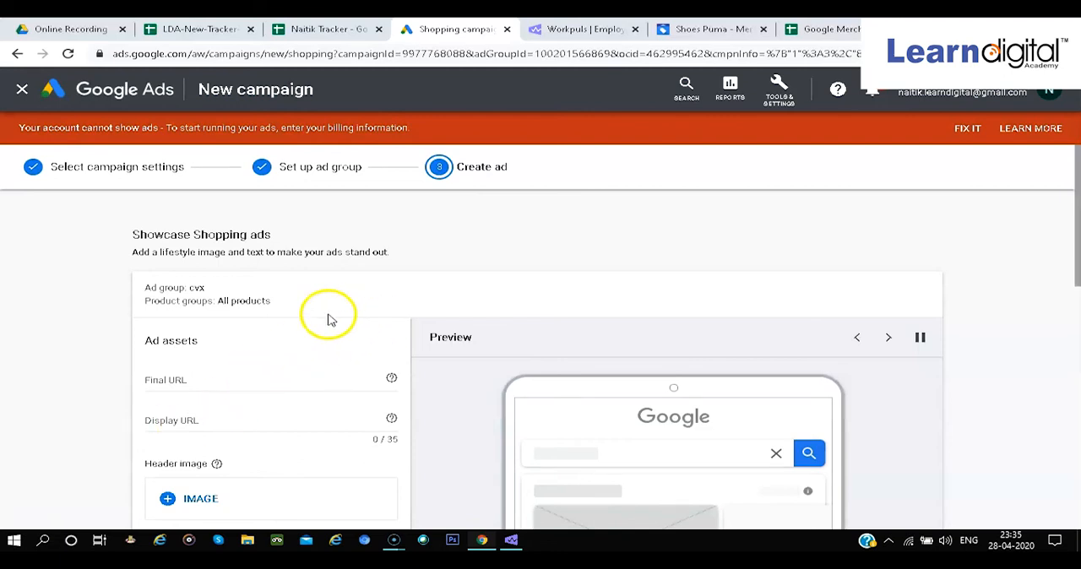
# Examine the Showcase Shopping ad assets and how the preview lays out the header image, headline, description and products
pyautogui.scroll(-2, 369, 249)
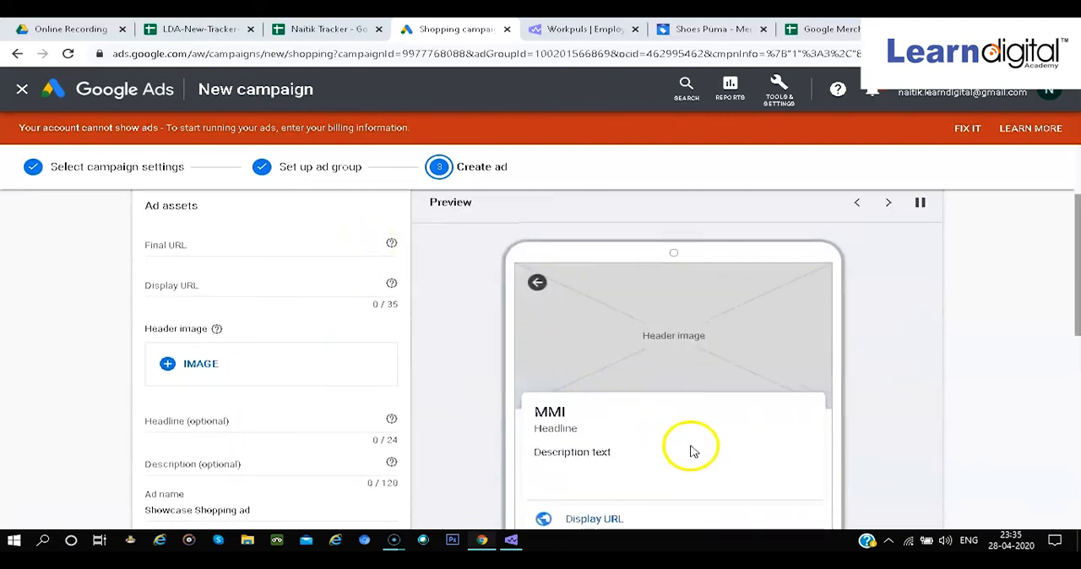
pyautogui.scroll(-1, 451, 393)
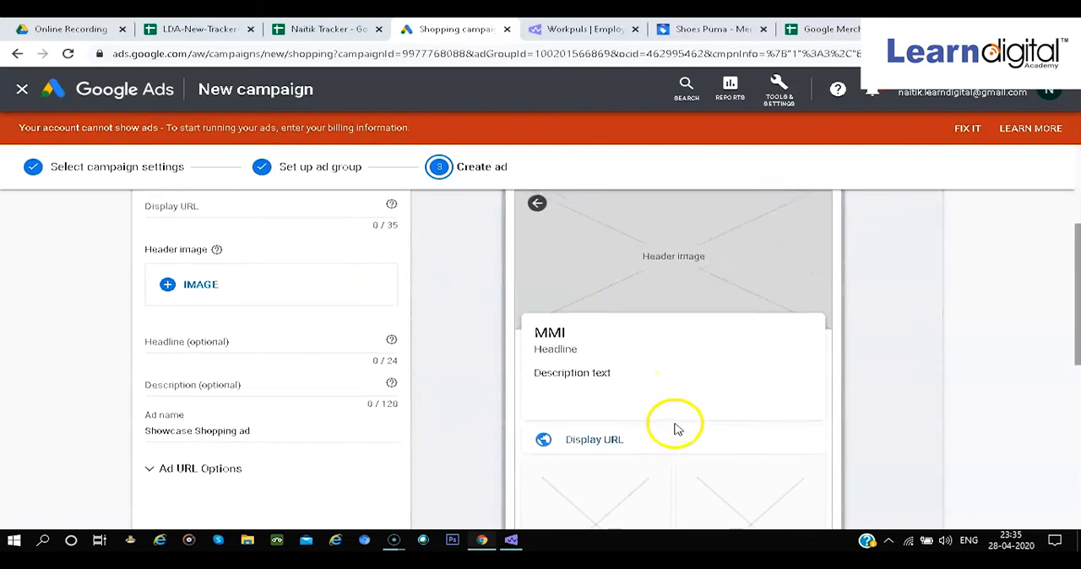
pyautogui.scroll(1, 672, 425)
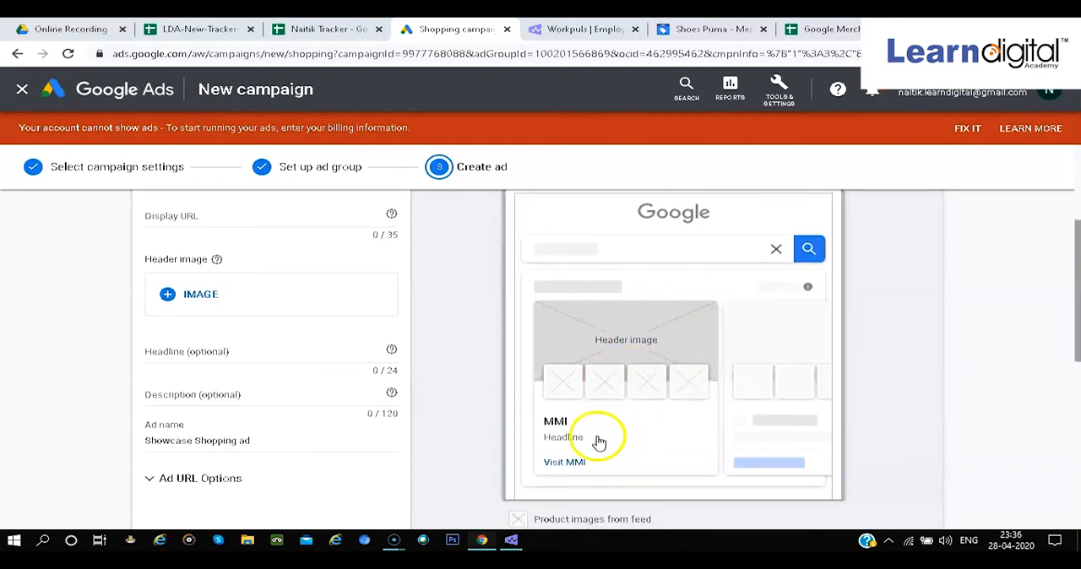
pyautogui.scroll(-3, 661, 331)
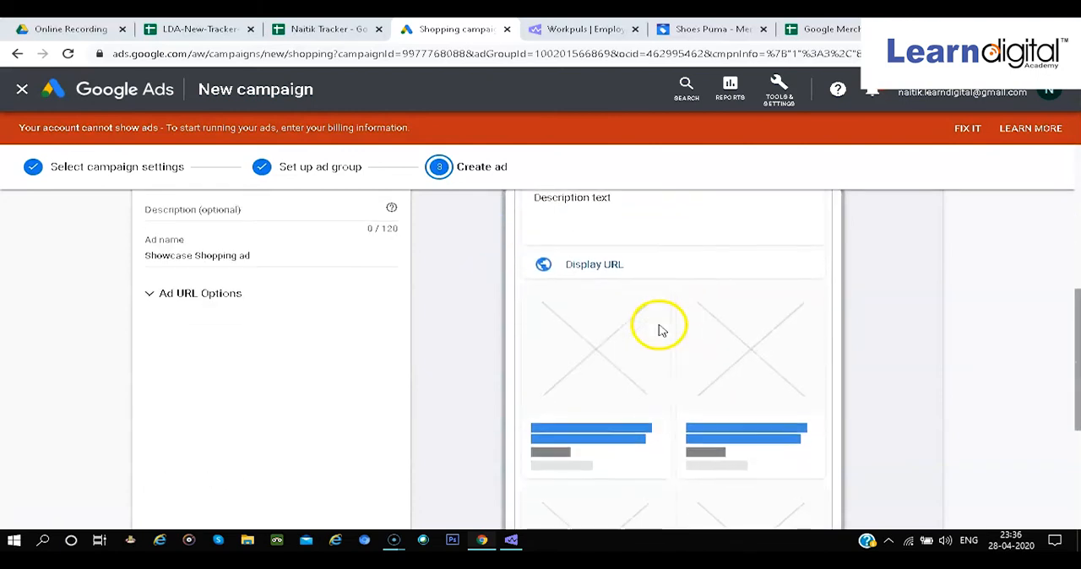
pyautogui.scroll(-2, 675, 363)
pyautogui.scroll(2, 688, 409)
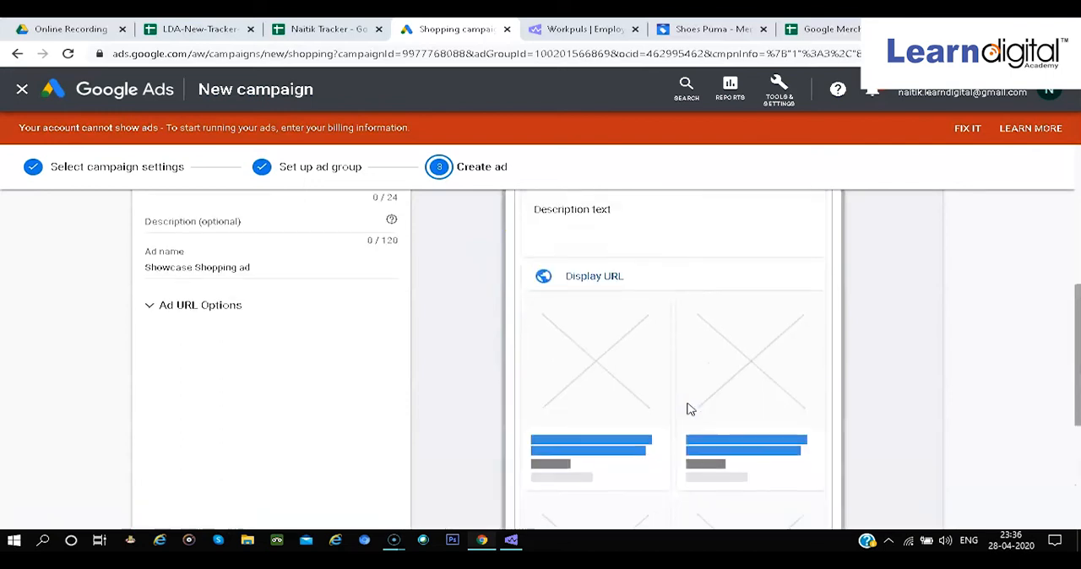
pyautogui.scroll(1, 712, 385)
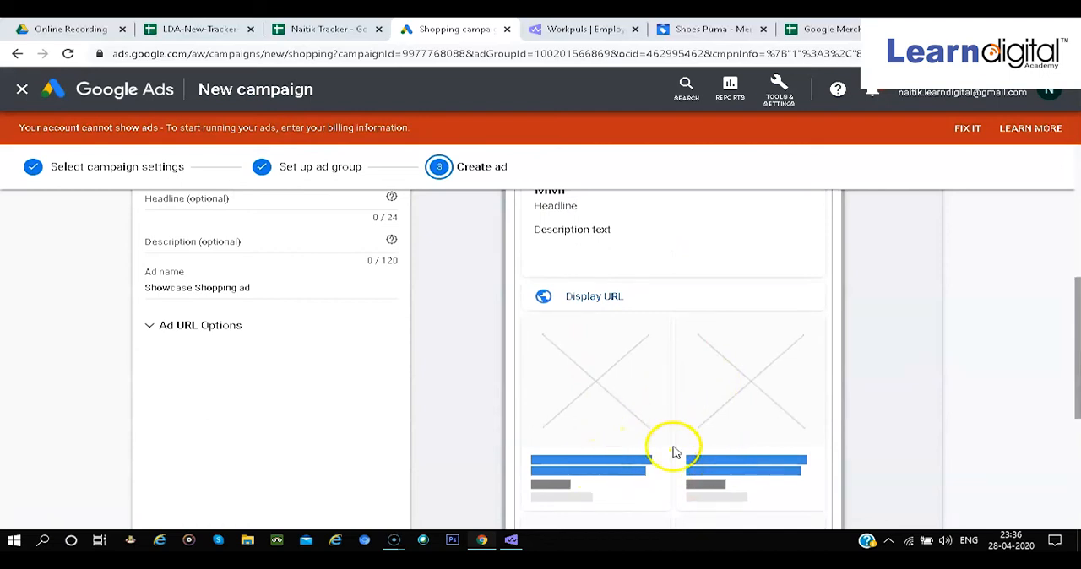
pyautogui.scroll(3, 675, 430)
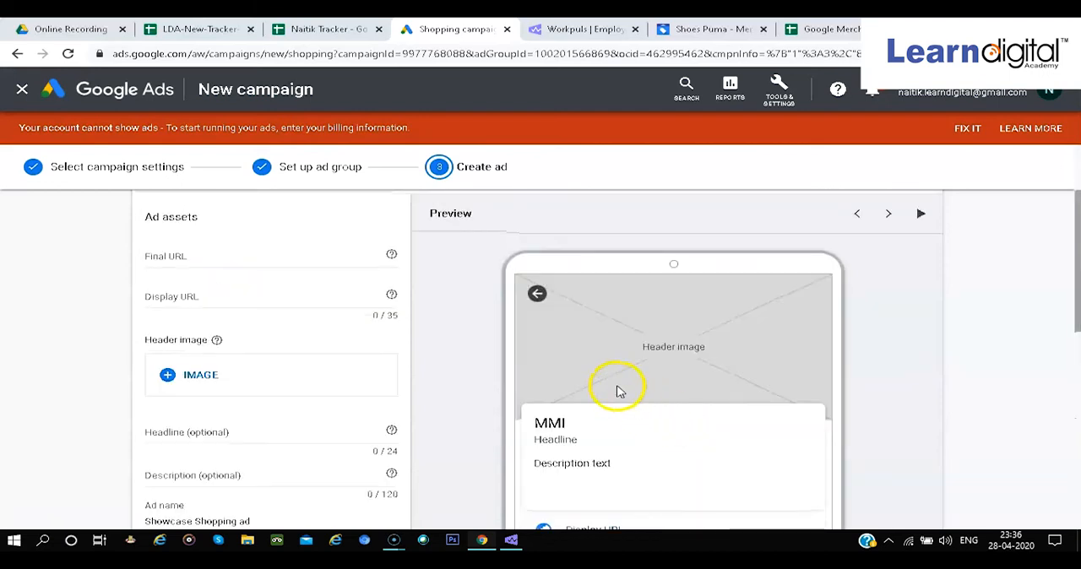
pyautogui.scroll(1, 663, 381)
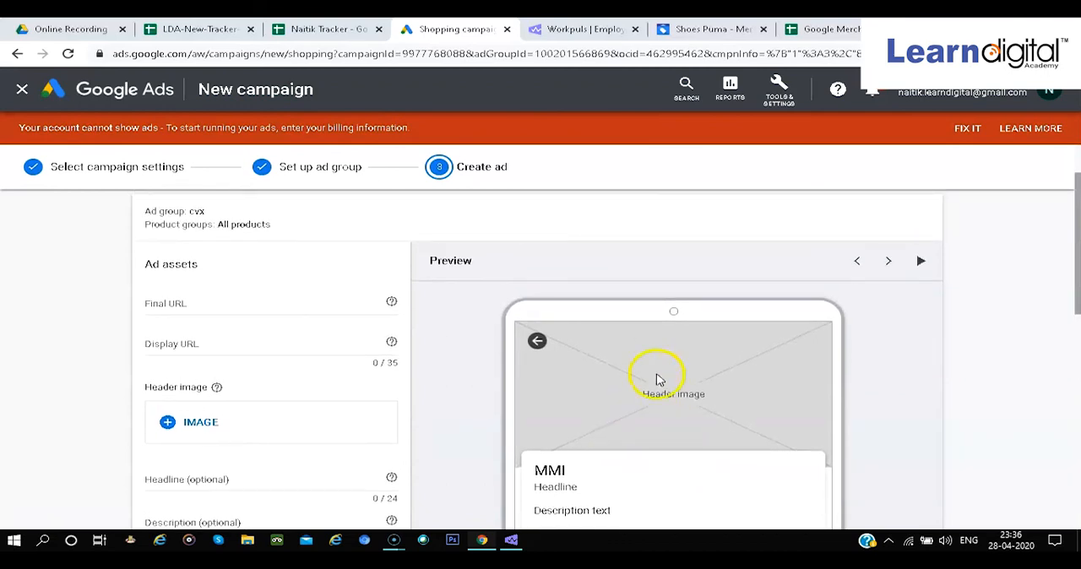
# Inspect the Final URL, Display URL and header image fields and the preview's note about product images from the feed
pyautogui.click(214, 308)
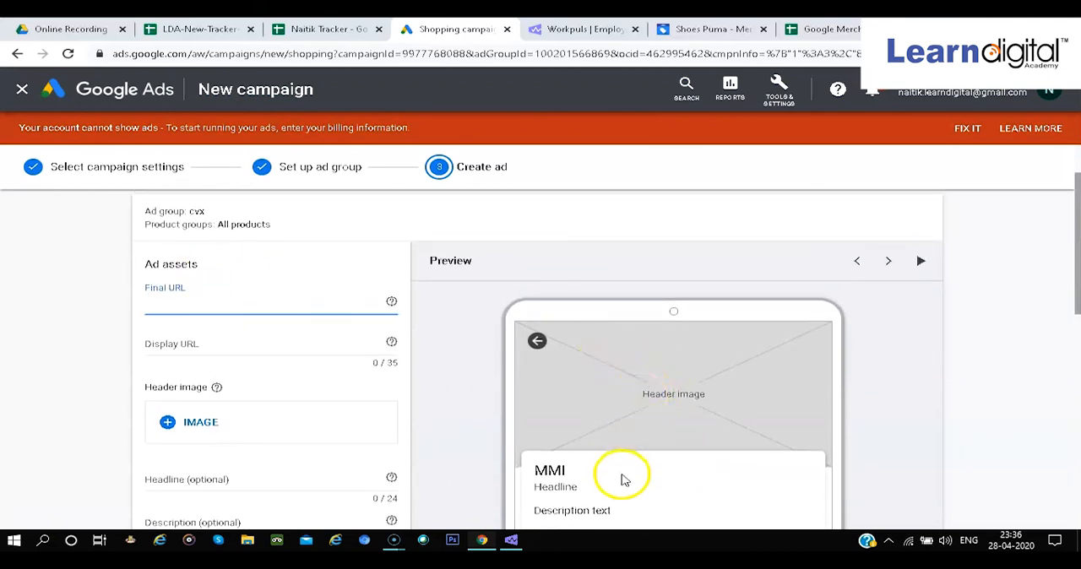
pyautogui.click(238, 339)
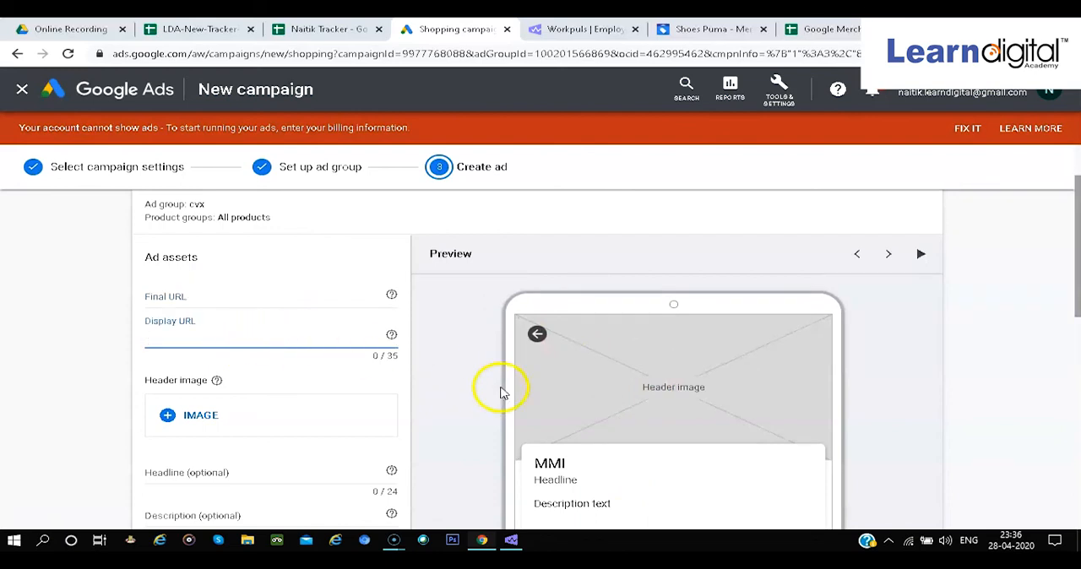
pyautogui.scroll(-1, 604, 452)
pyautogui.scroll(-2, 494, 466)
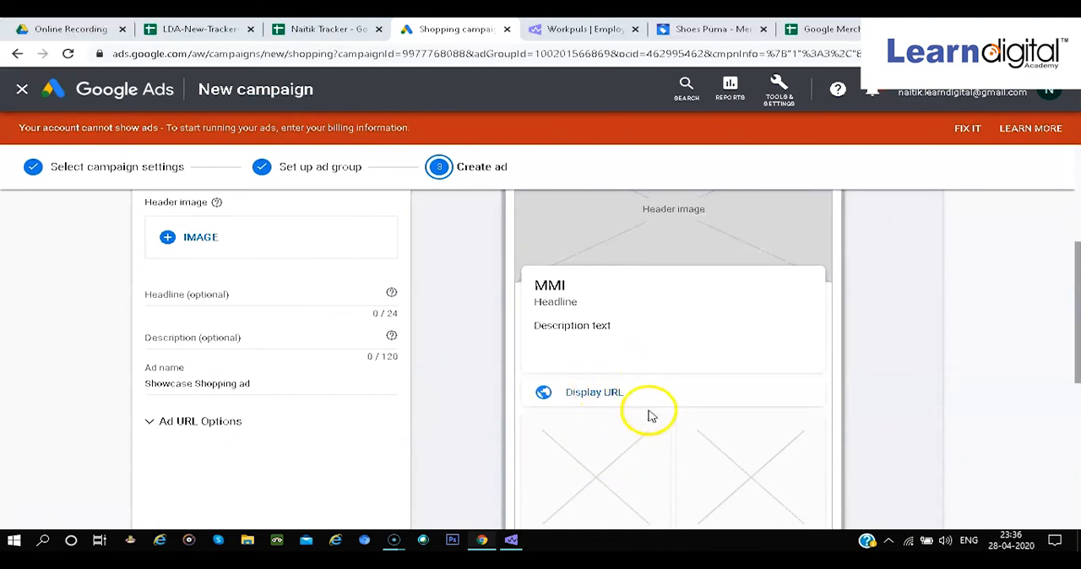
pyautogui.scroll(1, 612, 411)
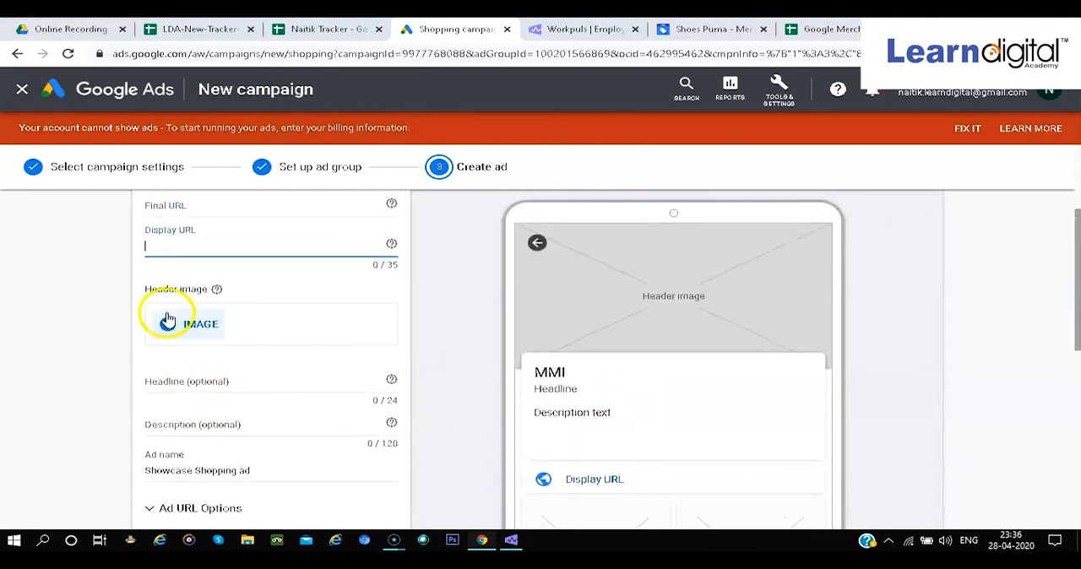
pyautogui.scroll(-5, 735, 339)
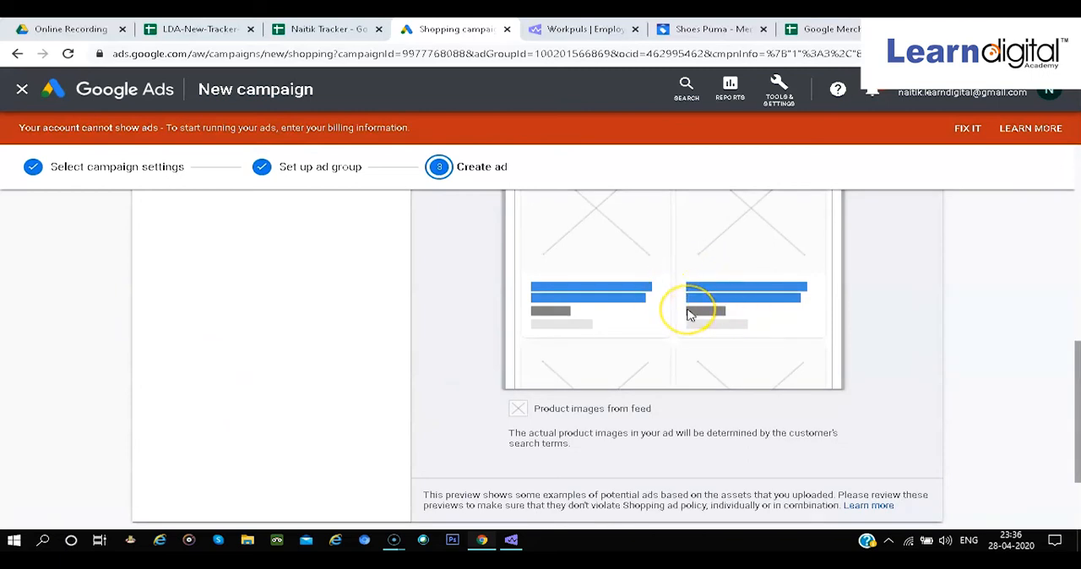
pyautogui.scroll(1, 688, 314)
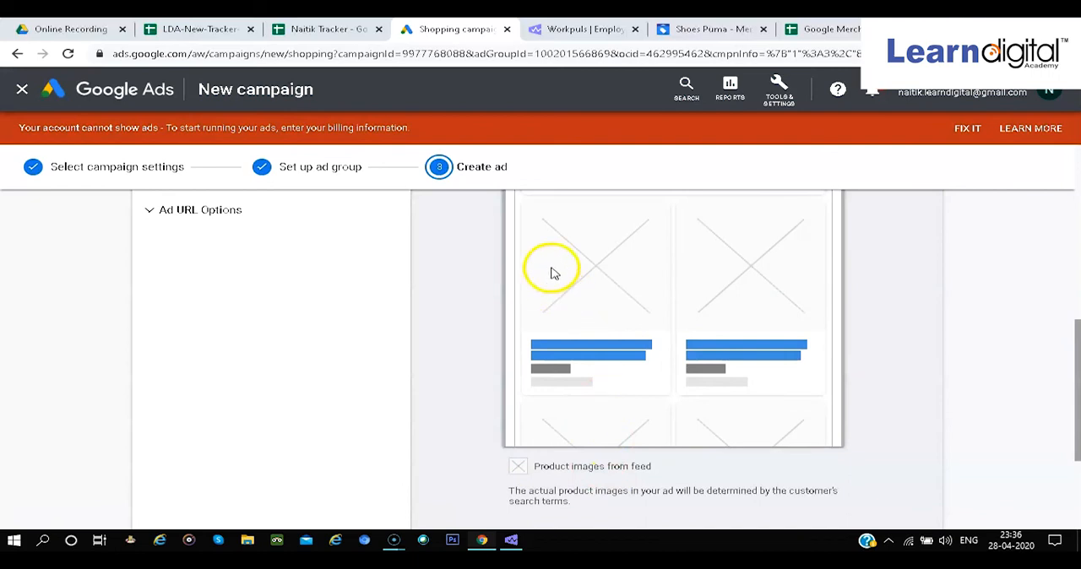
pyautogui.scroll(-2, 676, 337)
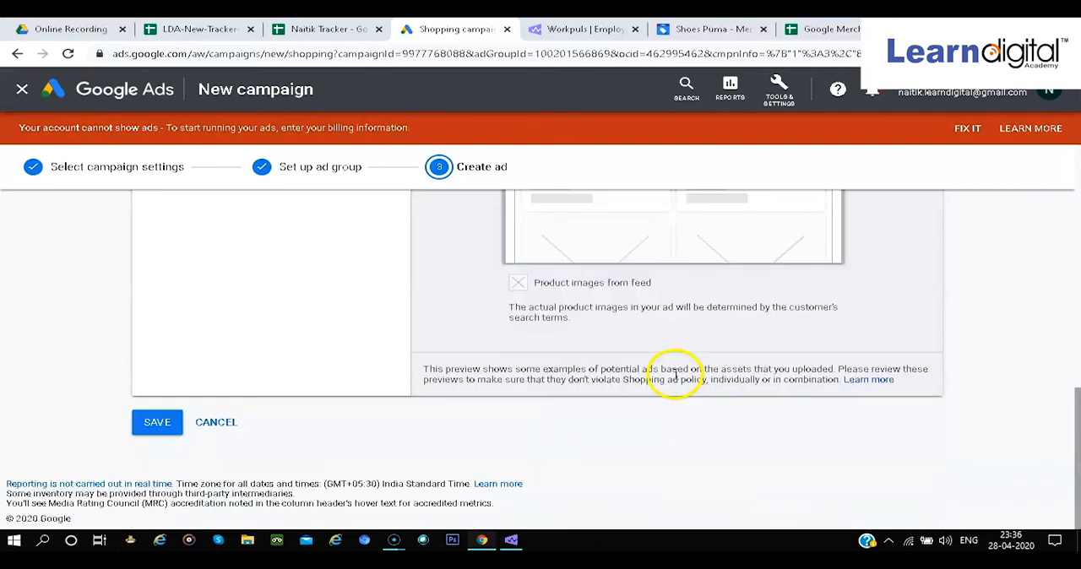
pyautogui.scroll(1, 676, 378)
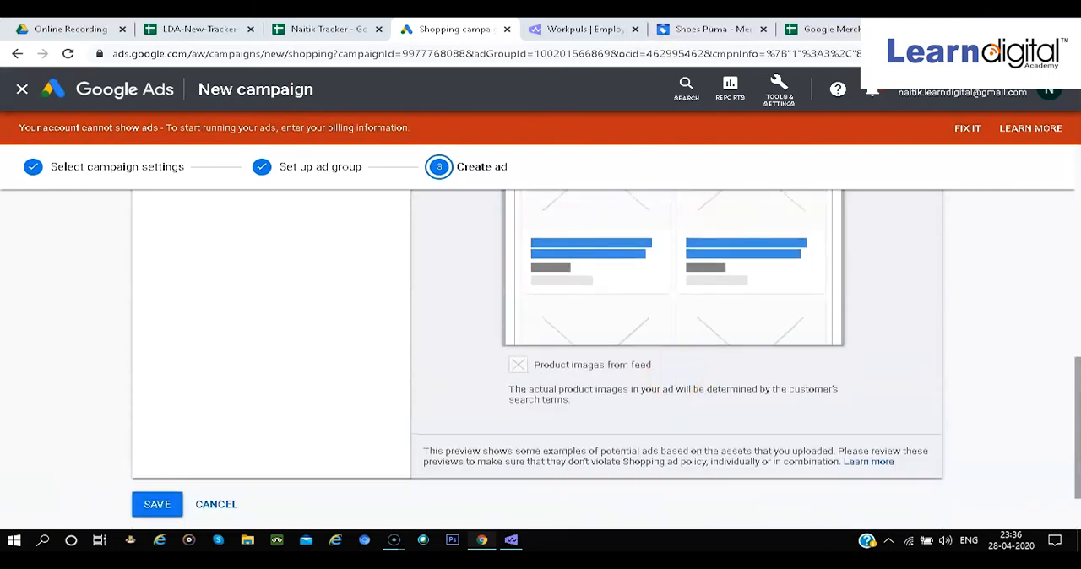
# View the product columns in the Shoes Puma feed spreadsheet and its Merchant Center feed page, and return to Google Ads
pyautogui.click(851, 29)
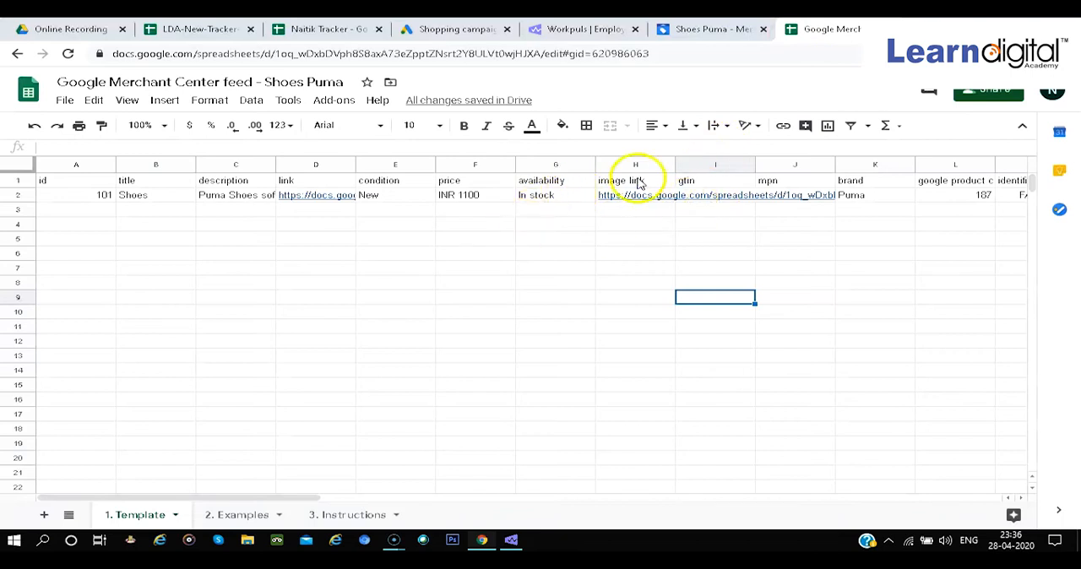
pyautogui.click(712, 30)
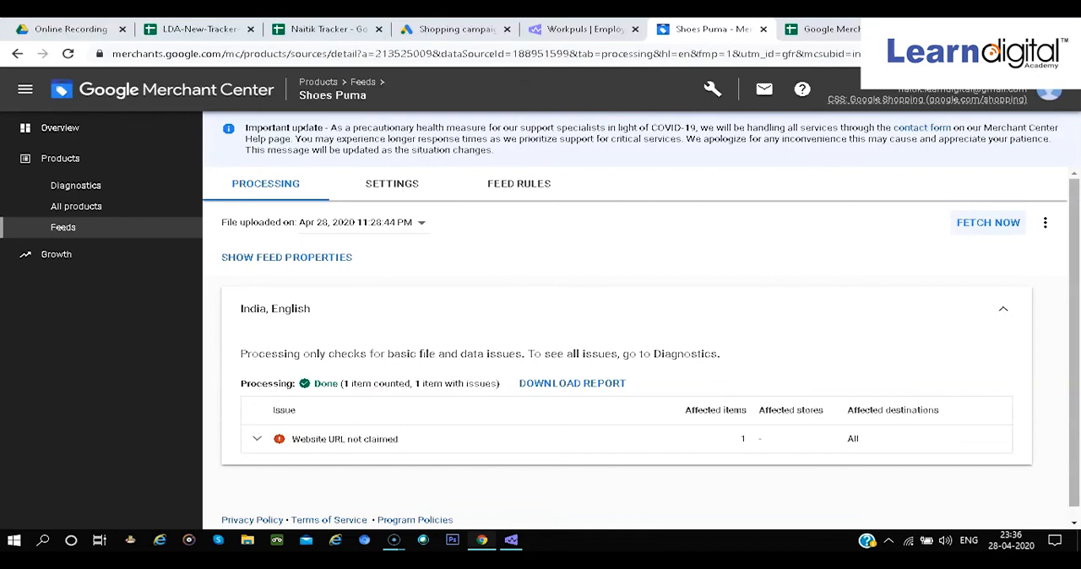
pyautogui.click(455, 30)
# Review the ad preview's display URL and product tiles alongside the optional headline, description and ad name fields
pyautogui.scroll(5, 627, 248)
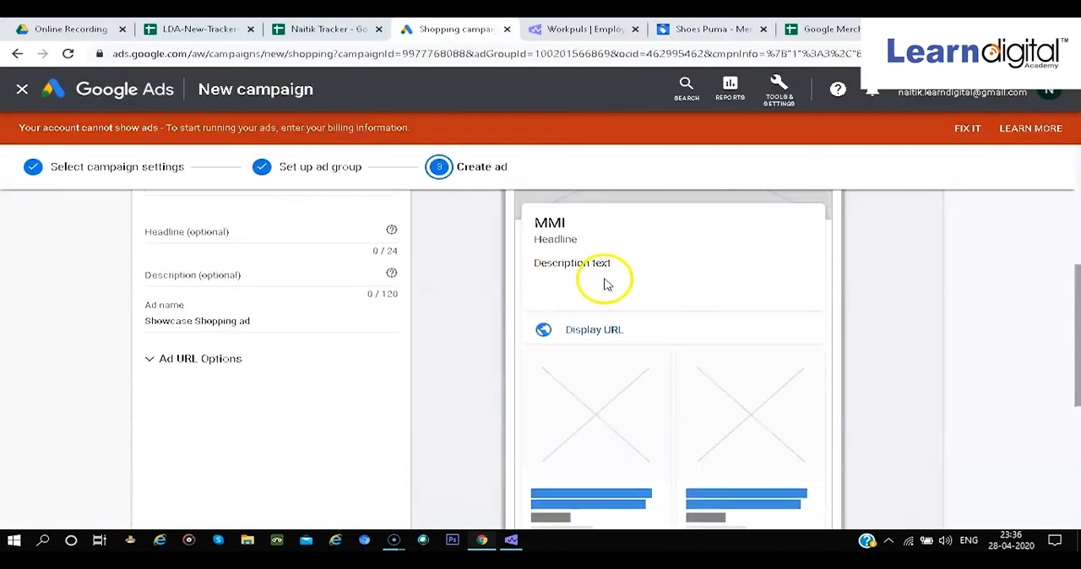
pyautogui.scroll(4, 604, 285)
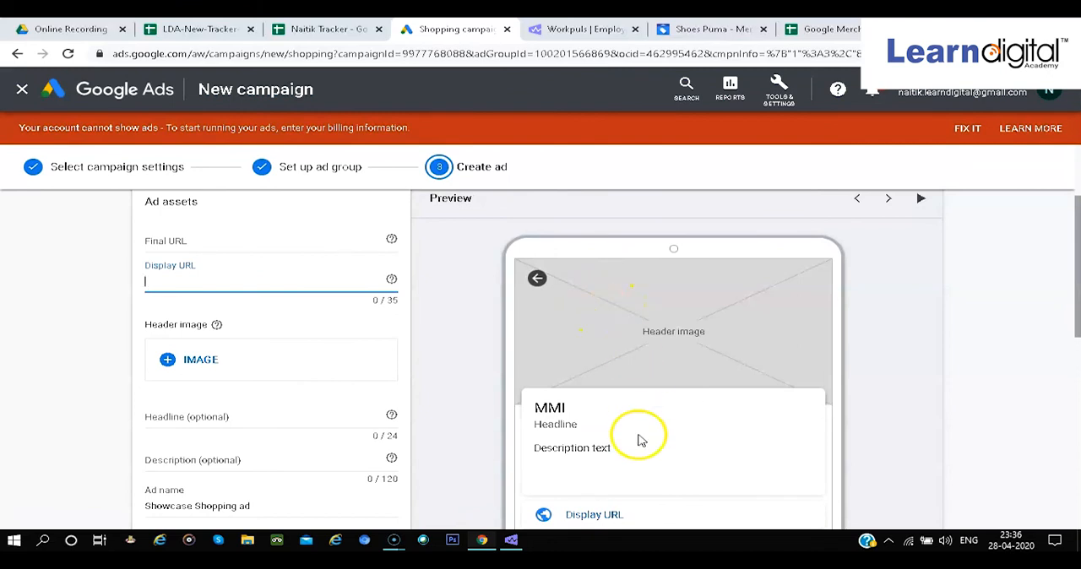
pyautogui.scroll(-2, 639, 439)
pyautogui.scroll(-1, 638, 441)
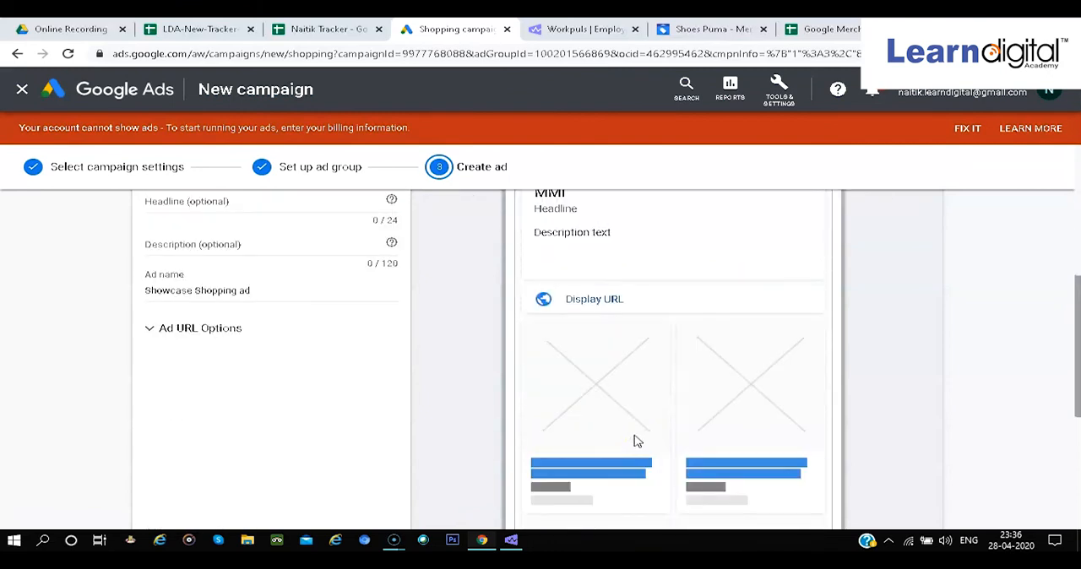
pyautogui.scroll(-1, 668, 432)
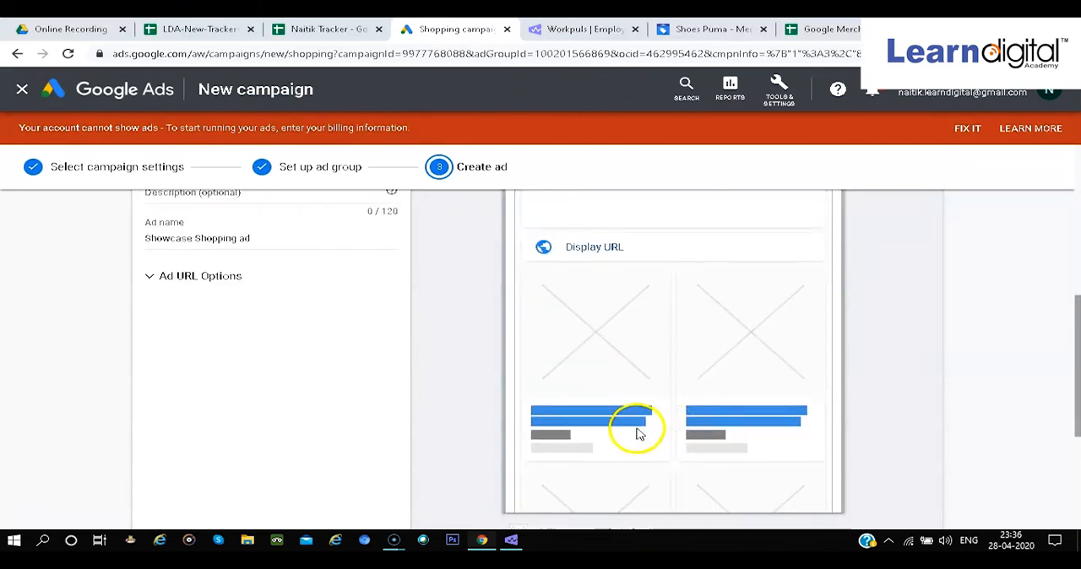
pyautogui.scroll(3, 653, 428)
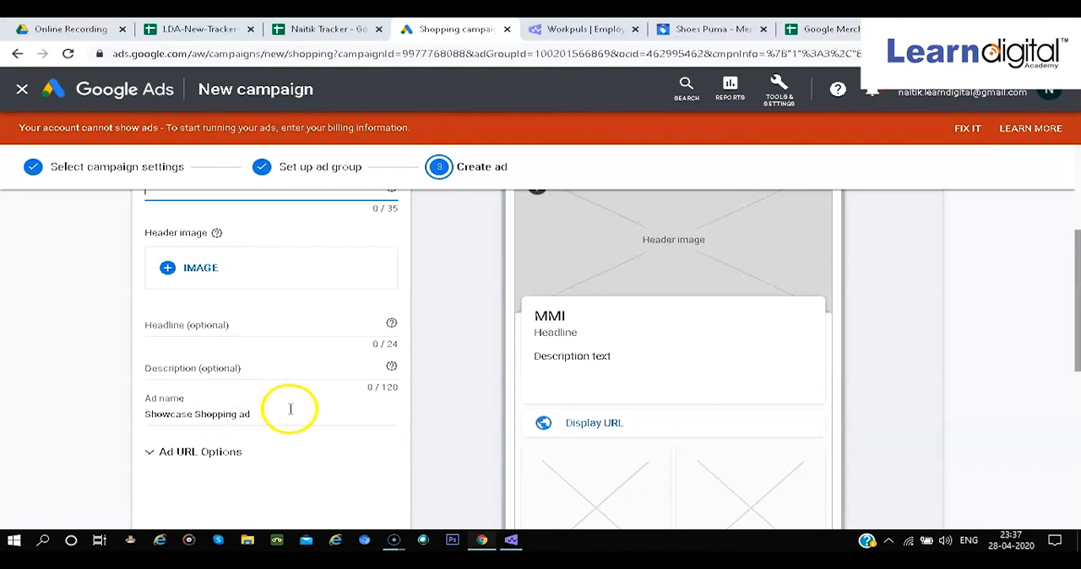
# Inspect the header image upload options for the Showcase Shopping ad and cancel without adding an image
pyautogui.scroll(-6, 289, 410)
pyautogui.click(157, 422)
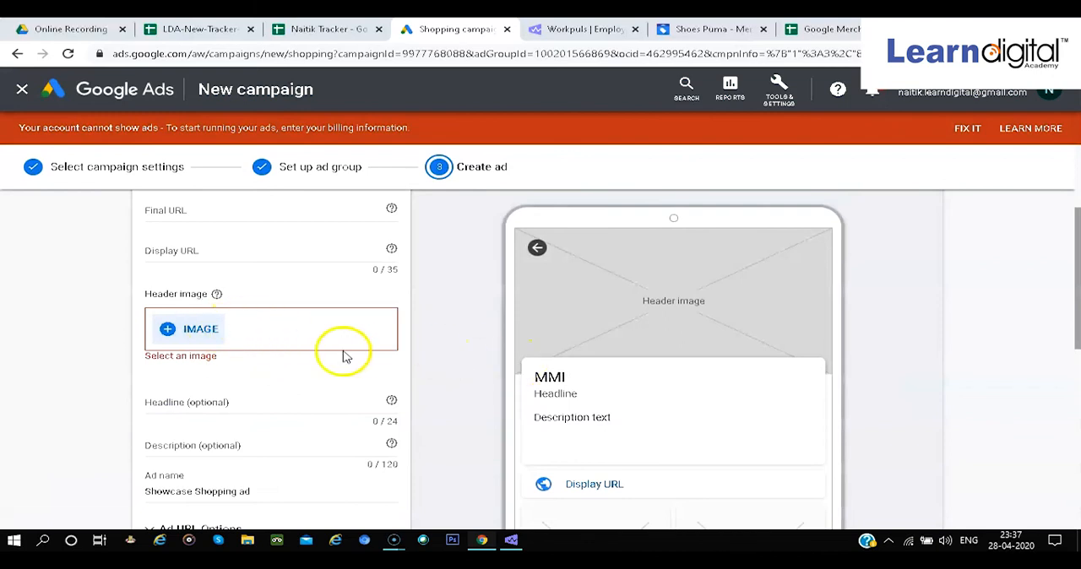
pyautogui.click(201, 330)
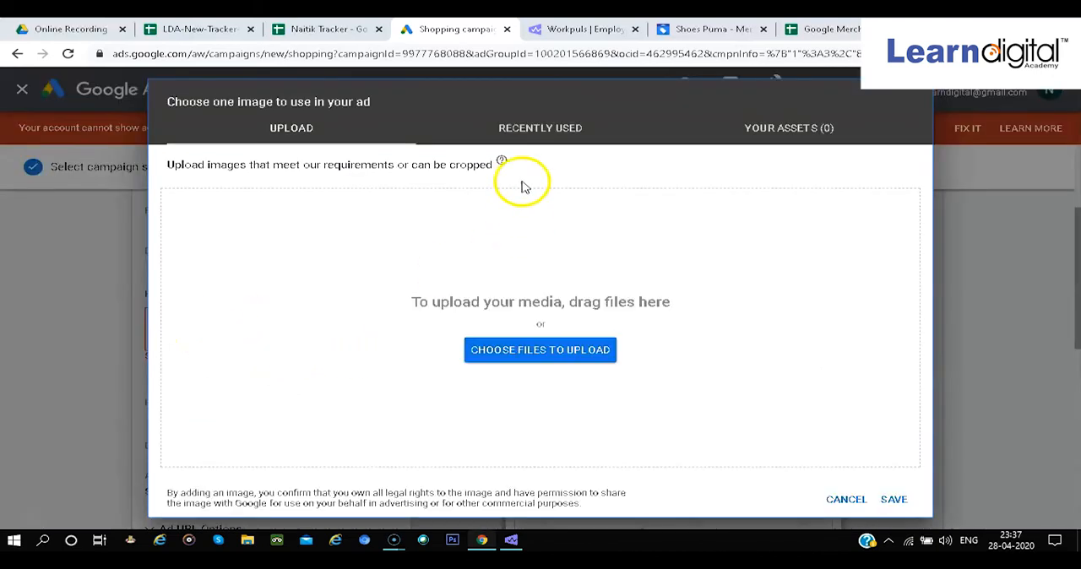
pyautogui.click(501, 160)
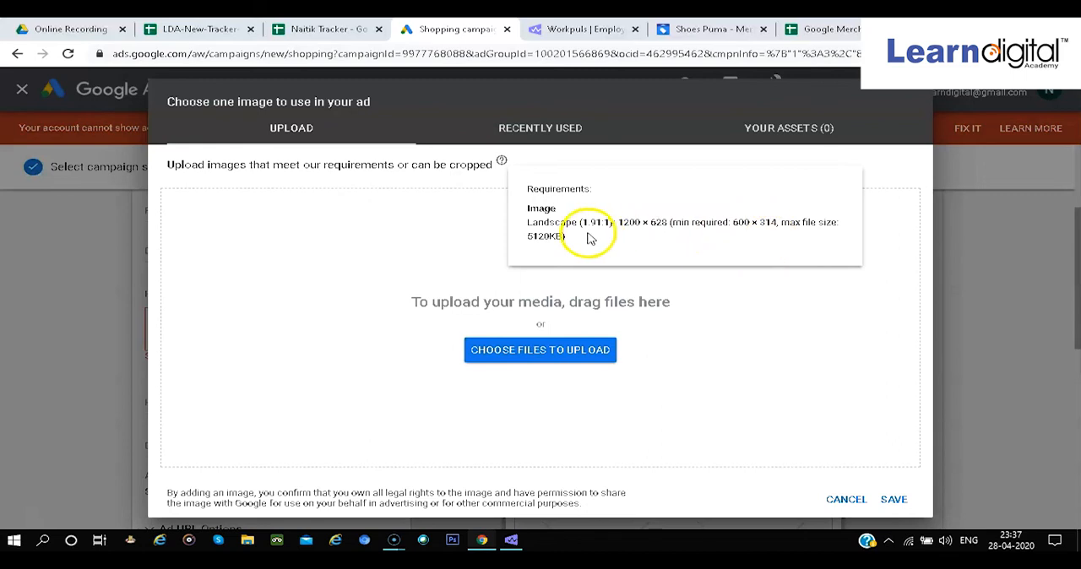
pyautogui.click(847, 501)
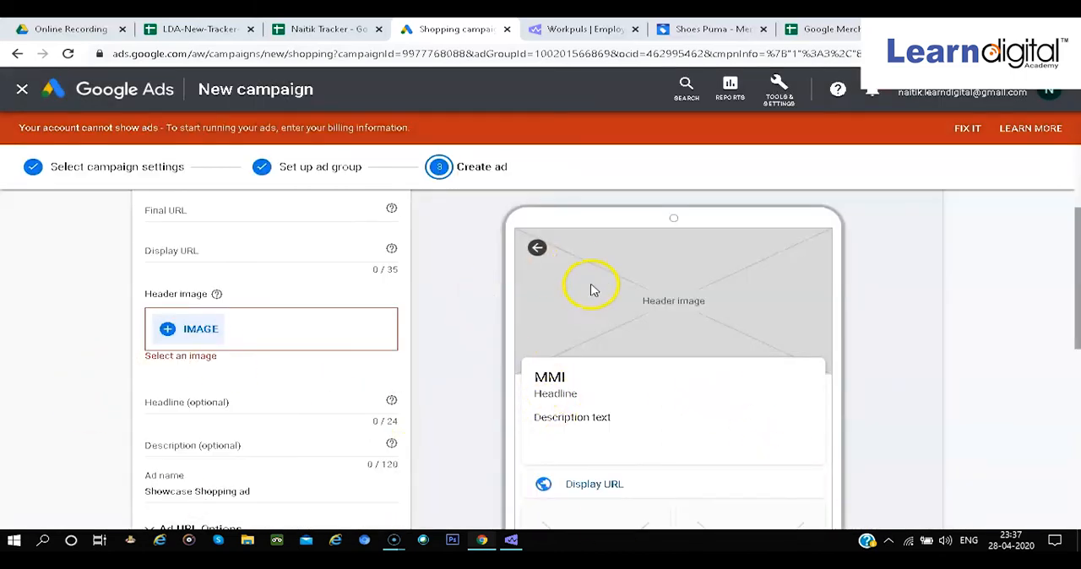
pyautogui.scroll(2, 594, 253)
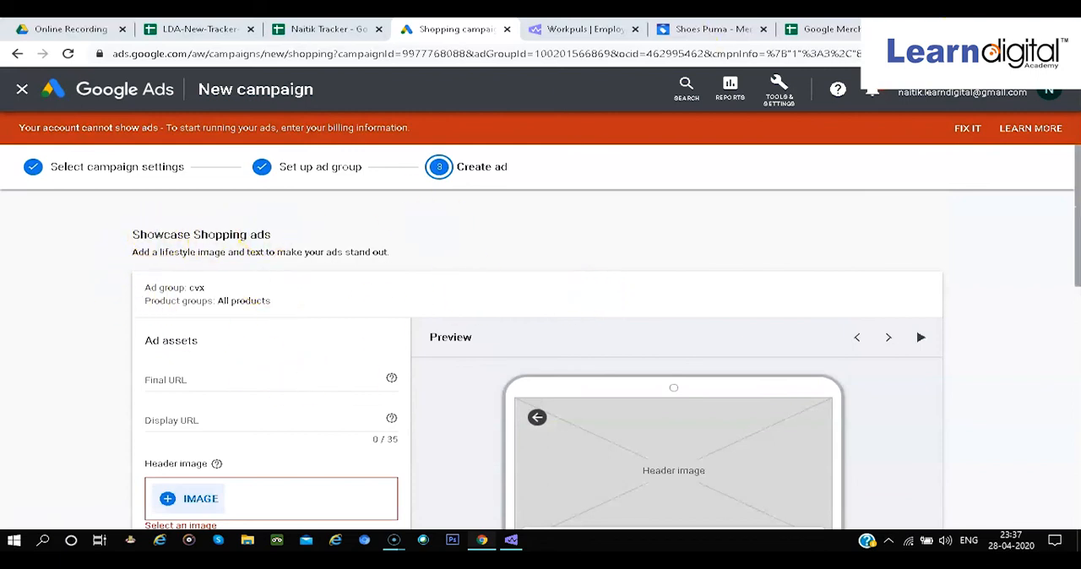
# Search Google in a new browser tab for "showcase shopping ads example"
pyautogui.hotkey('ctrl', 't')
pyautogui.write('sho')
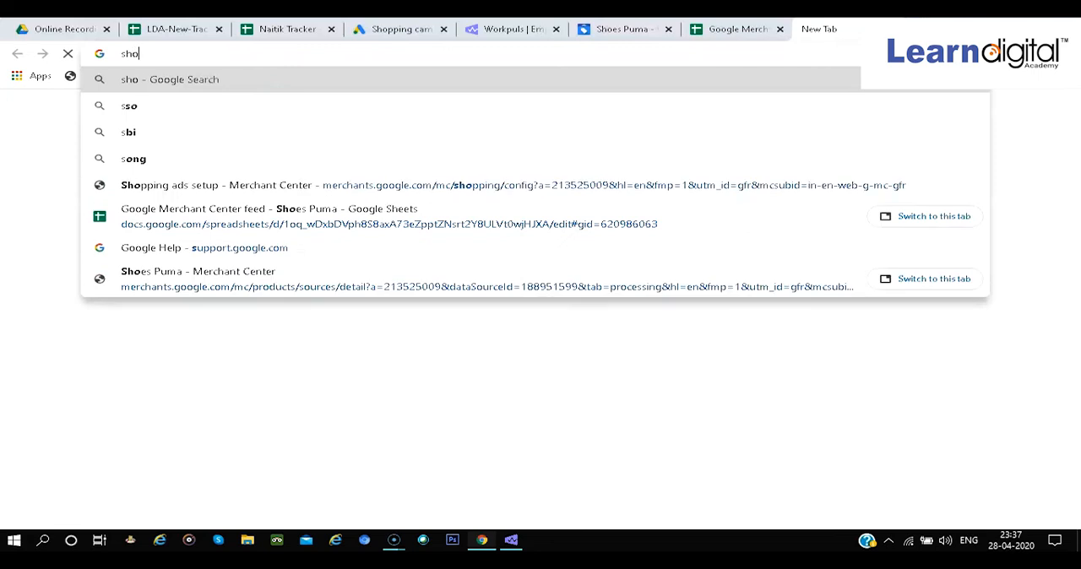
pyautogui.write('wcase')
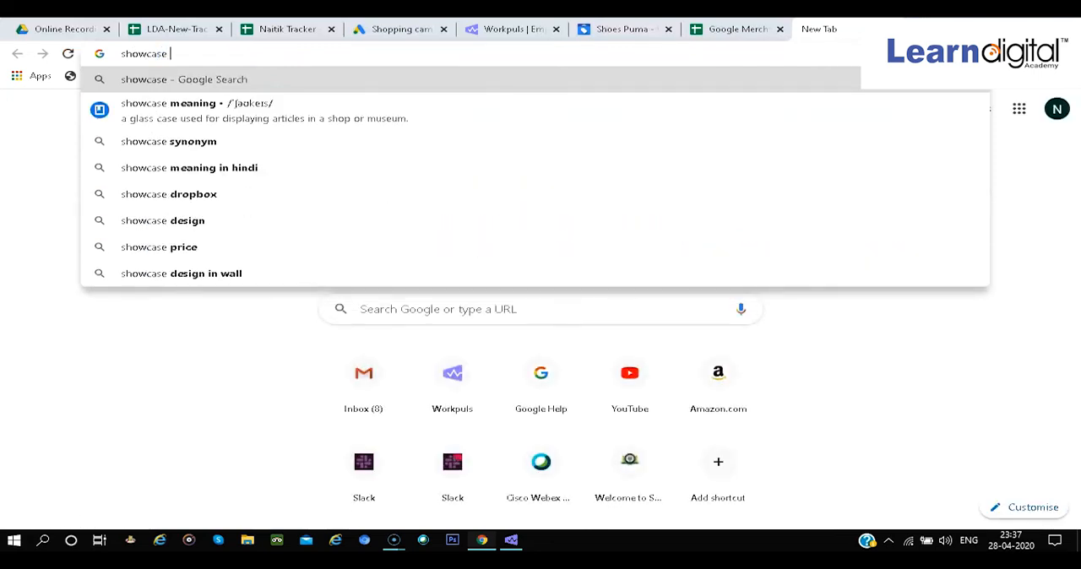
pyautogui.write(' sh')
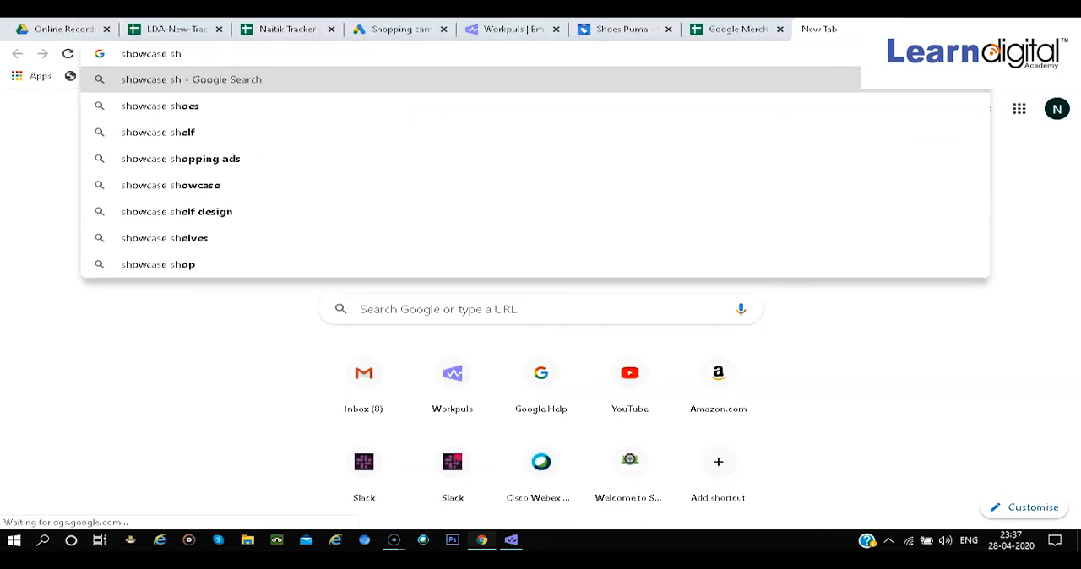
pyautogui.write('opping ads')
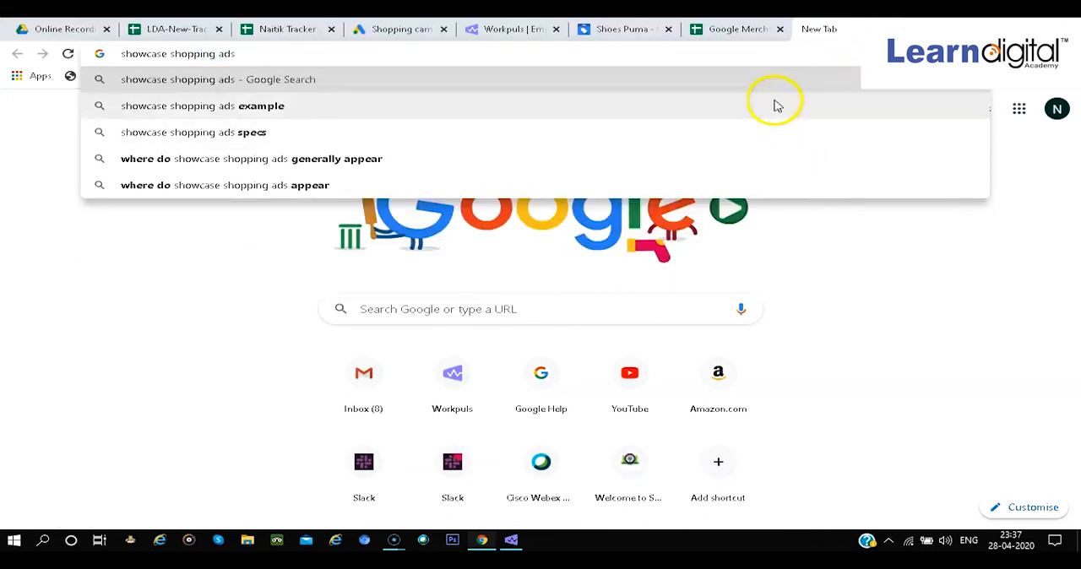
pyautogui.click(774, 104)
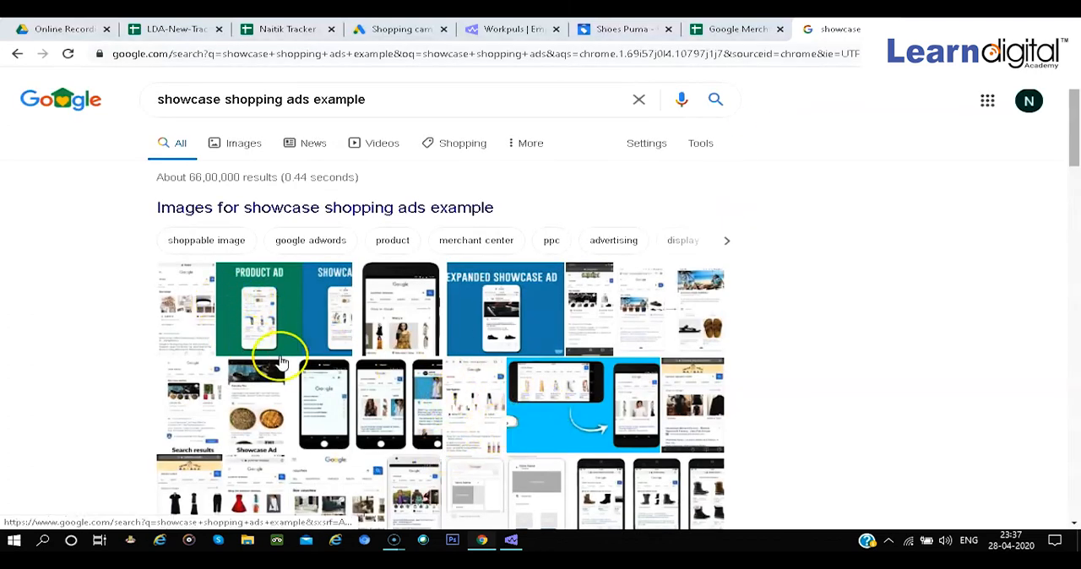
# Browse the image results for Showcase Shopping ads and enlarge the Store Growers search results and showcase ad example
pyautogui.click(183, 405)
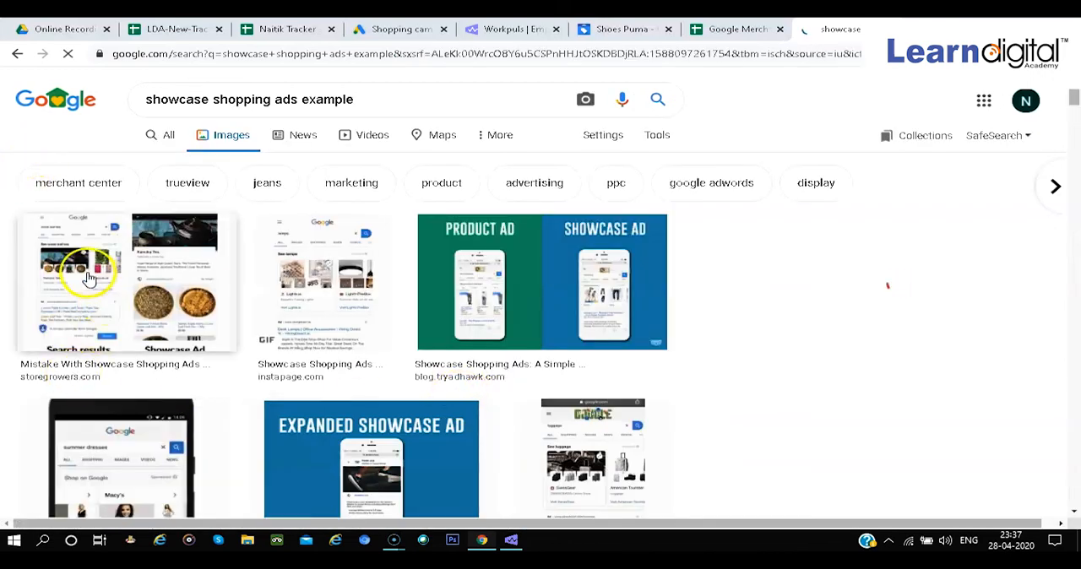
pyautogui.click(97, 282)
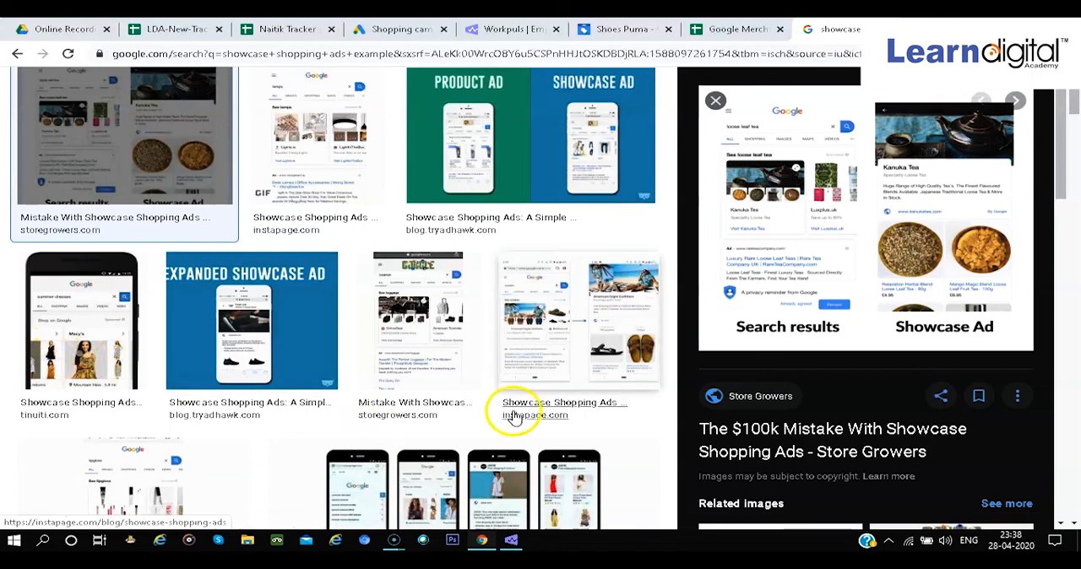
pyautogui.scroll(-3, 513, 412)
pyautogui.scroll(5, 513, 414)
pyautogui.scroll(-5, 633, 405)
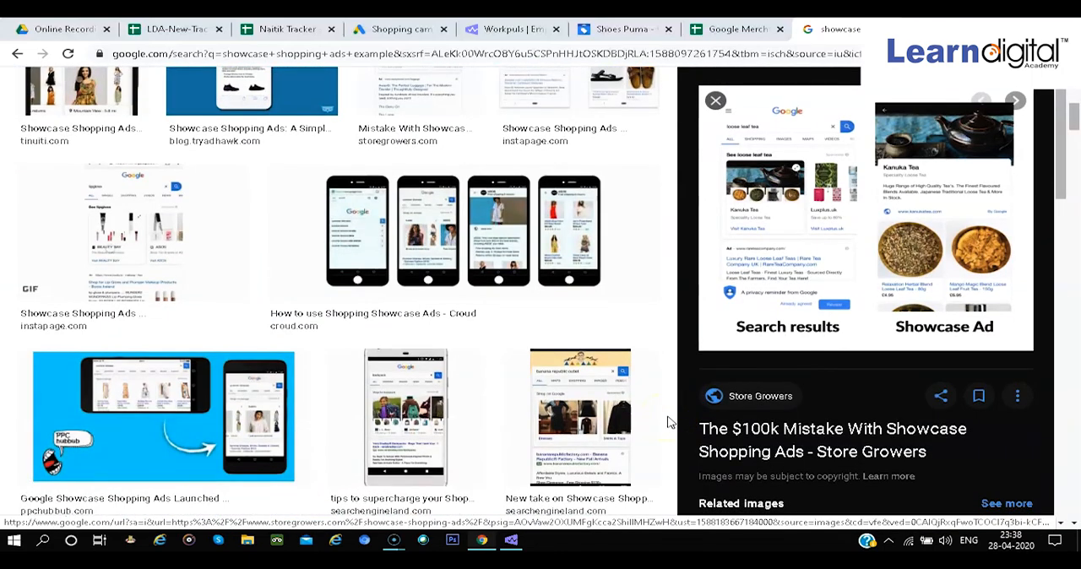
pyautogui.scroll(5, 667, 422)
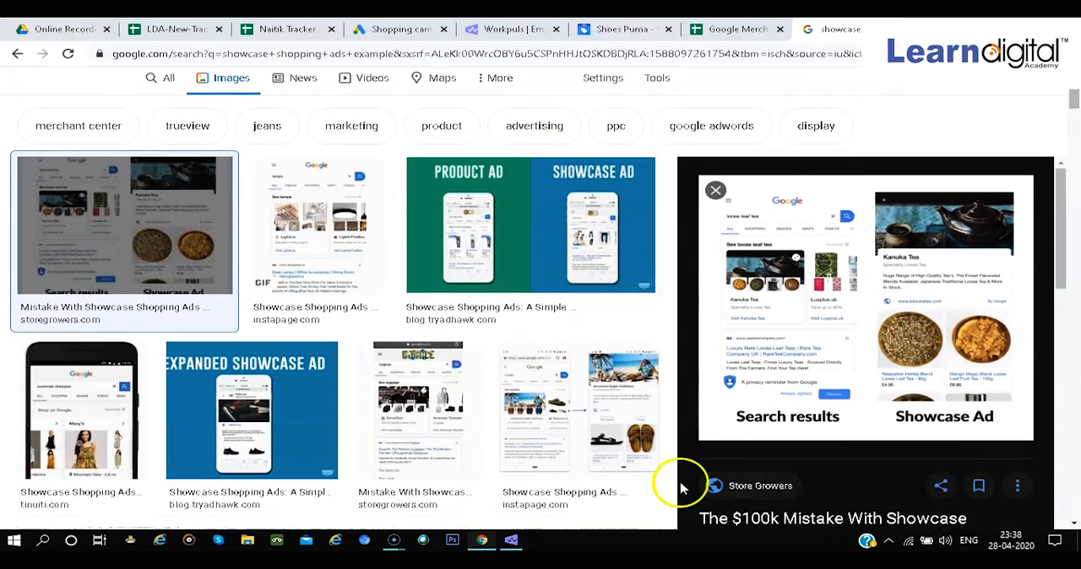
# Review the Shoes Puma feed spreadsheet and the feed's processing issues in Merchant Center, checking back on the Google Ads draft
pyautogui.click(731, 29)
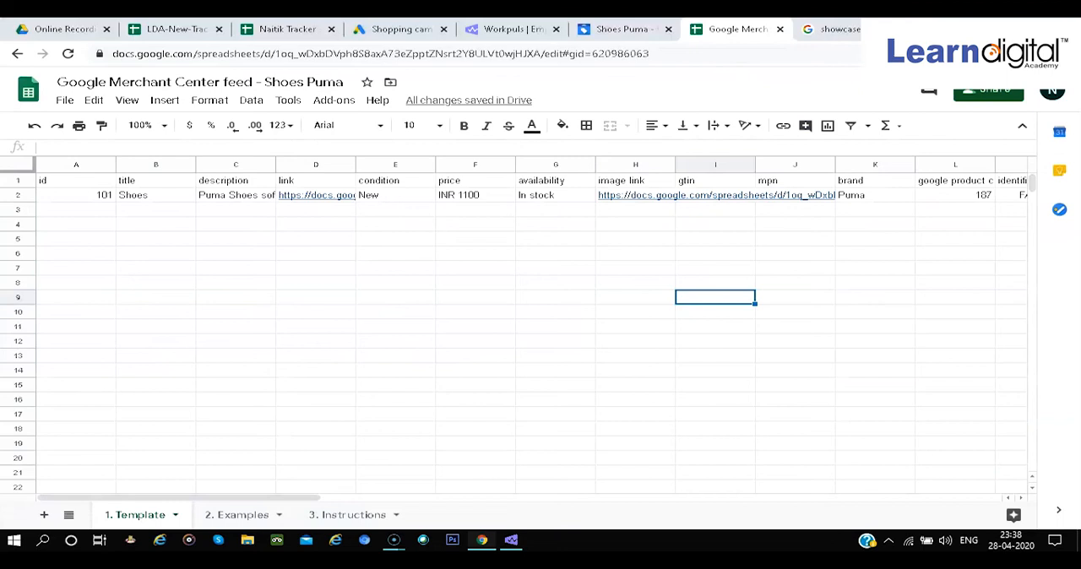
pyautogui.click(625, 28)
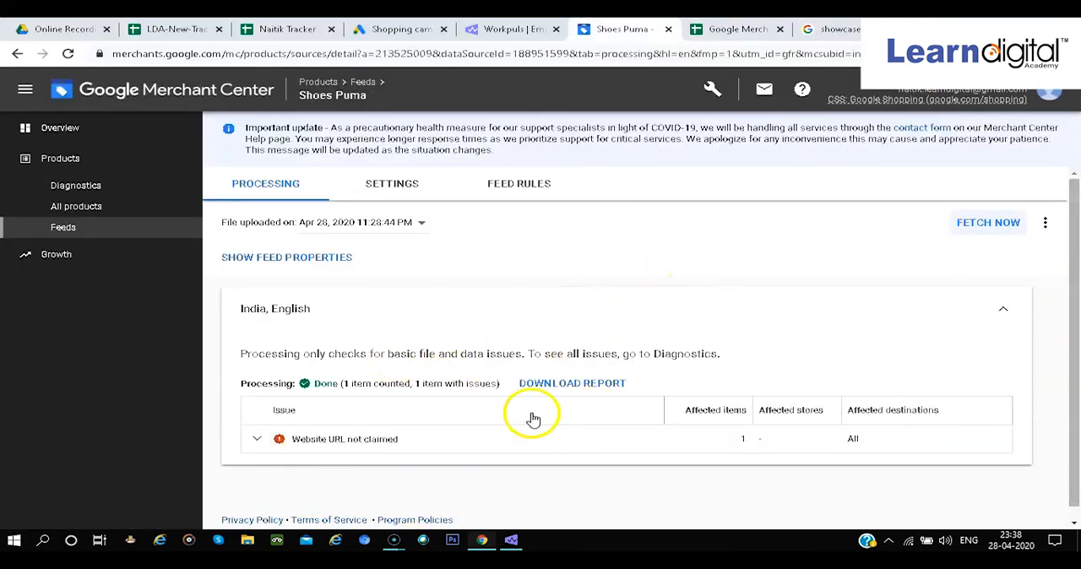
pyautogui.scroll(-1, 533, 419)
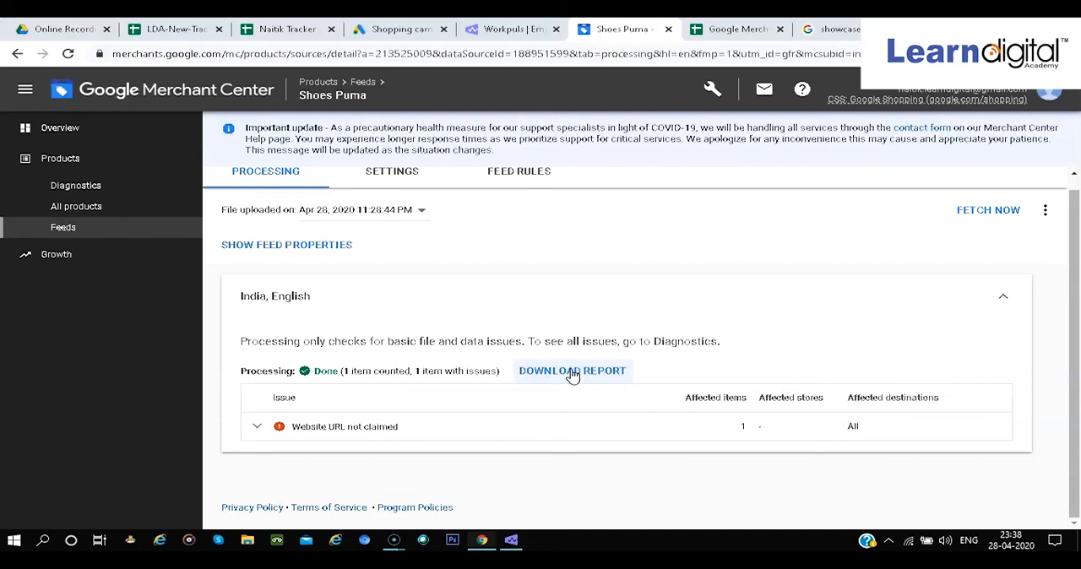
pyautogui.click(401, 30)
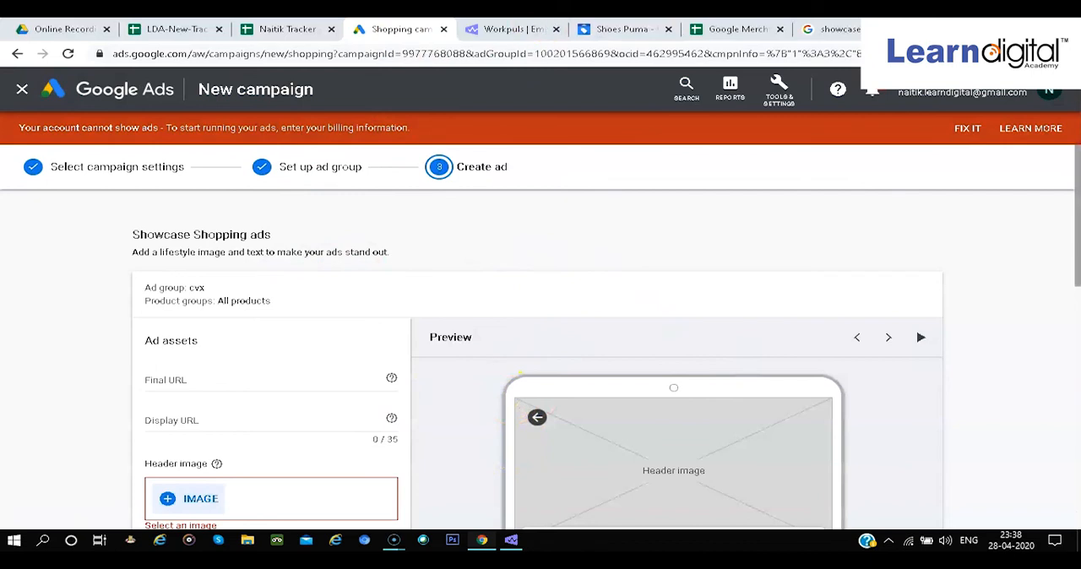
pyautogui.click(622, 29)
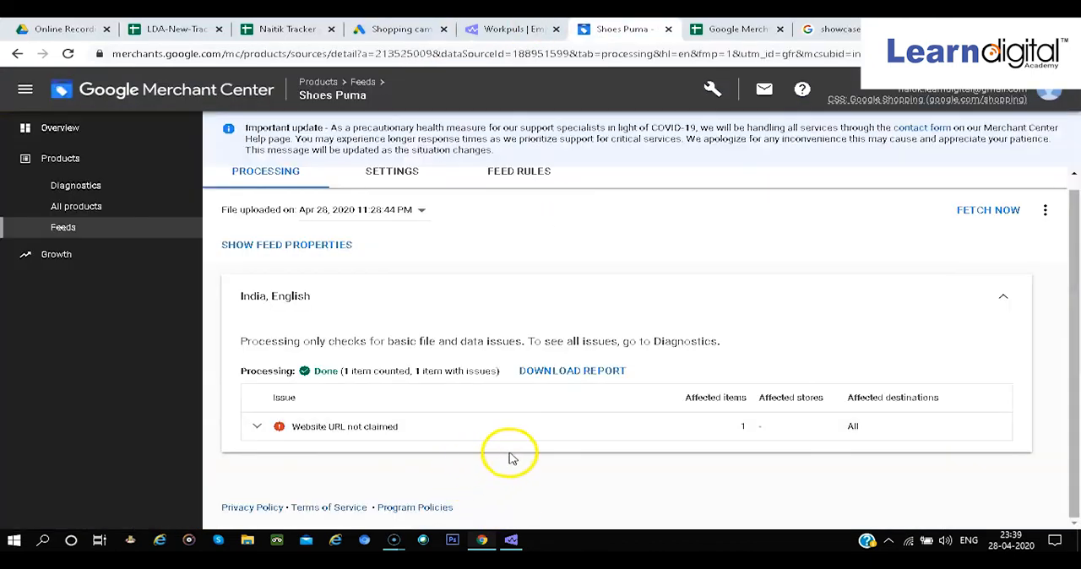
pyautogui.scroll(1, 511, 458)
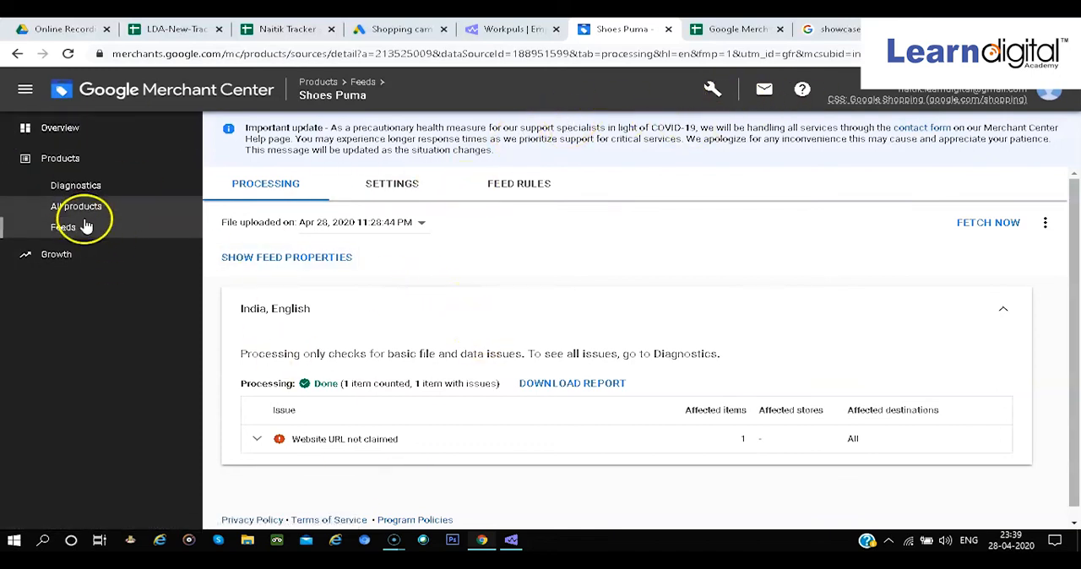
# View the Merchant Center product diagnostics and the available tools and settings, and return to the Google Ads draft
pyautogui.click(77, 187)
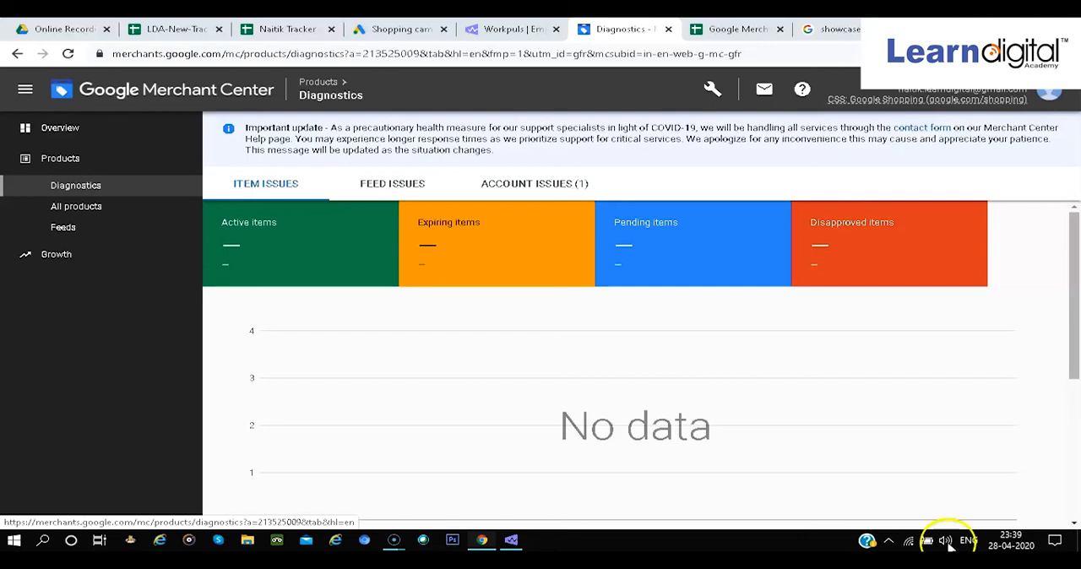
pyautogui.scroll(-5, 574, 439)
pyautogui.scroll(5, 570, 432)
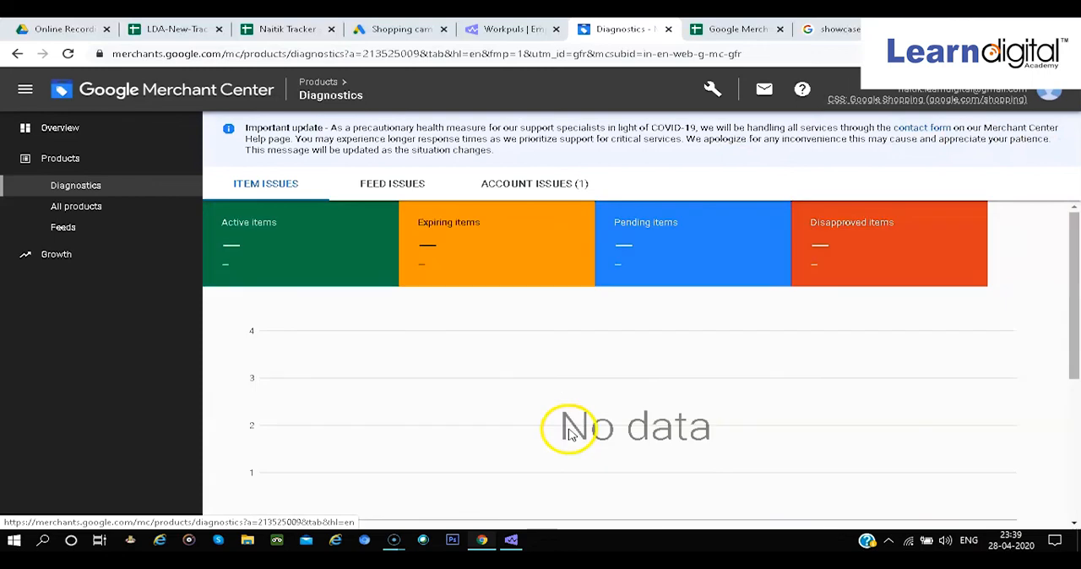
pyautogui.click(711, 90)
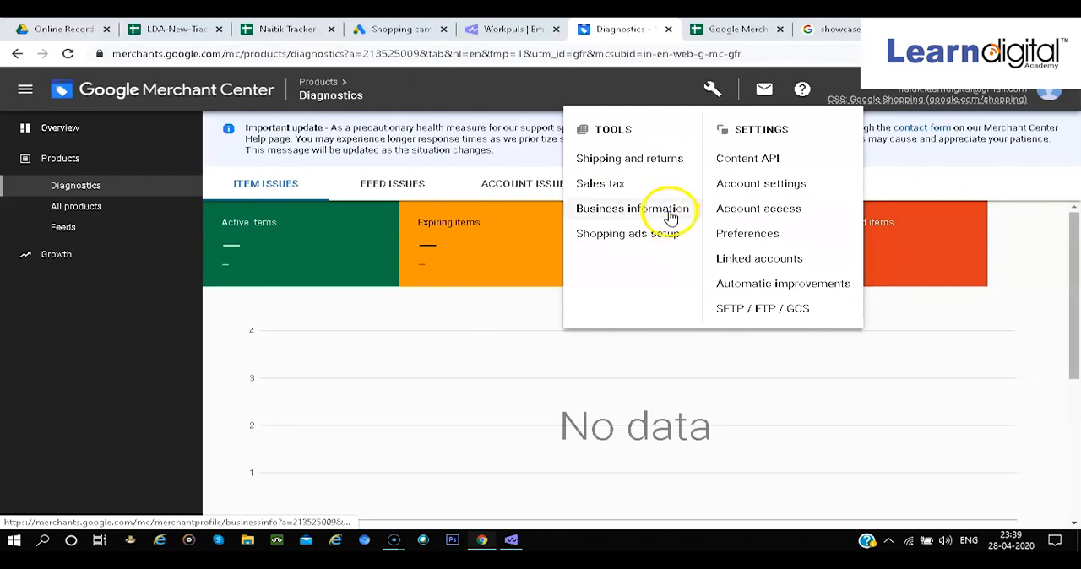
pyautogui.click(501, 315)
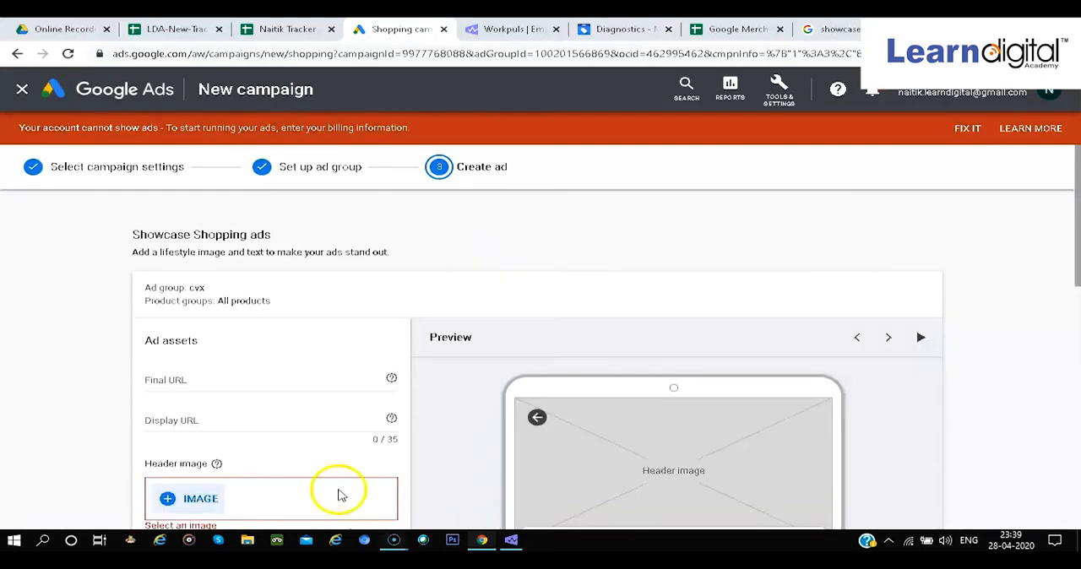
# Leave the Showcase ad creation without saving the ad and review the list of all campaigns
pyautogui.click(124, 97)
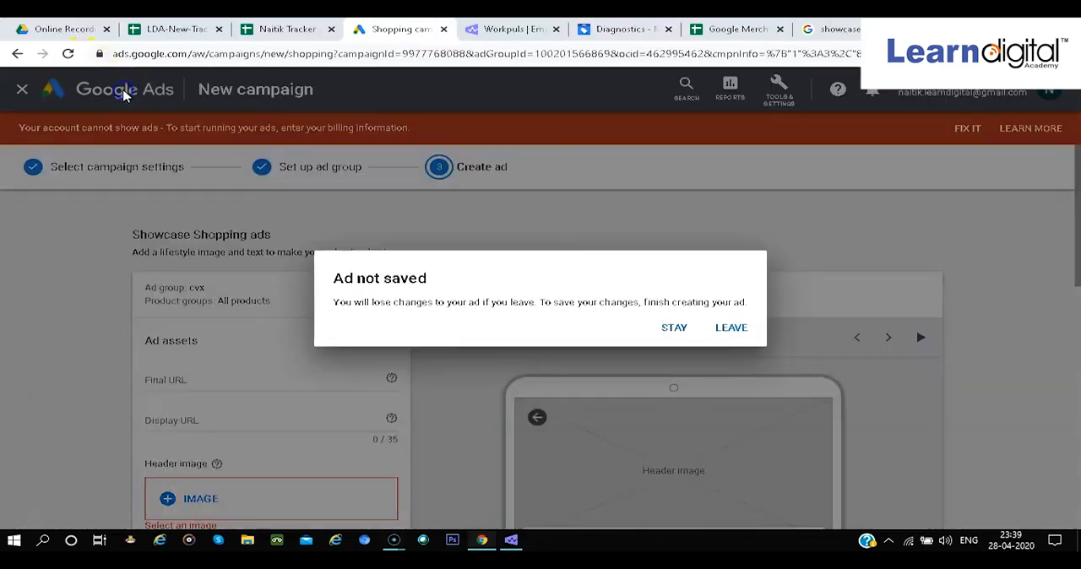
pyautogui.click(564, 209)
pyautogui.click(732, 329)
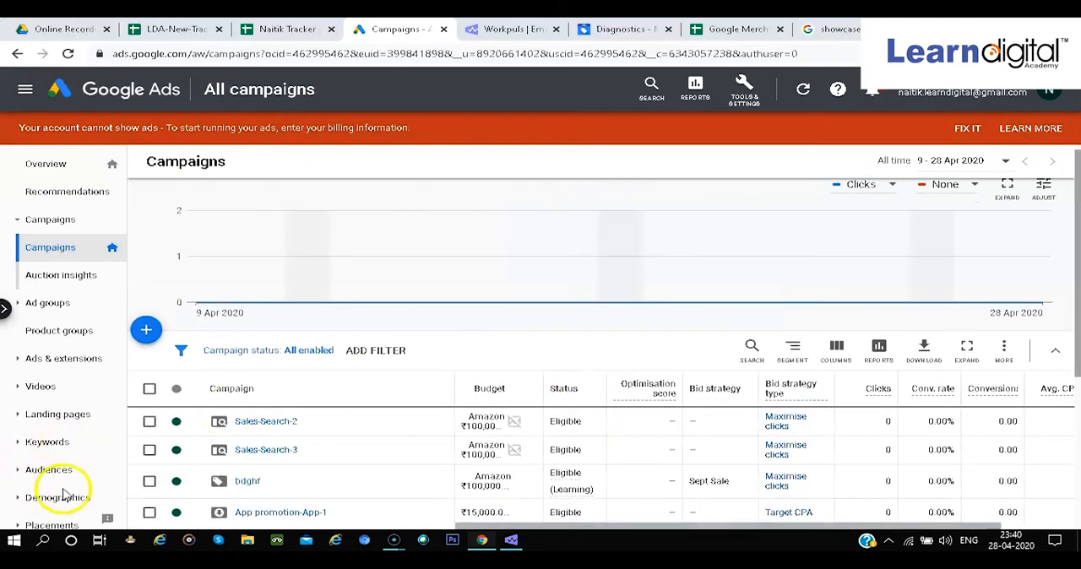
pyautogui.scroll(-2, 63, 492)
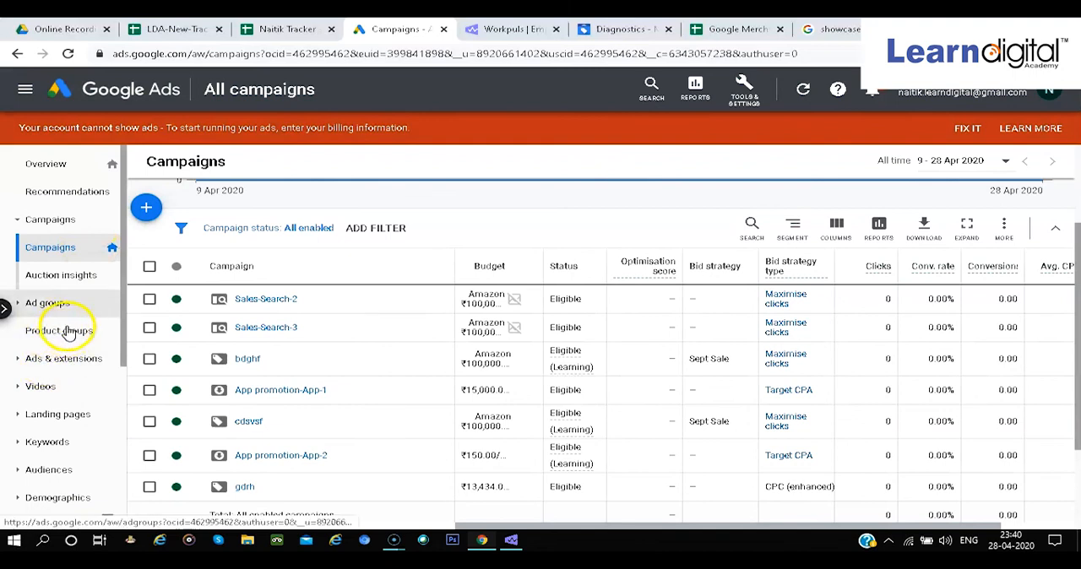
pyautogui.scroll(-2, 354, 391)
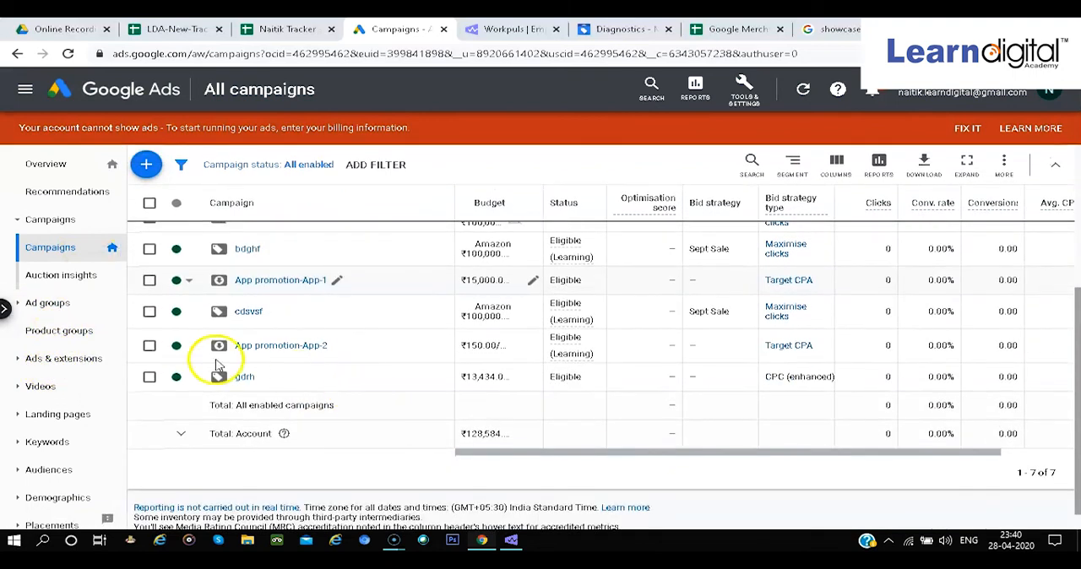
# View the account's product groups, inspect the subdivision options for All products in campaign gdrh, and cancel the subdivision
pyautogui.click(102, 334)
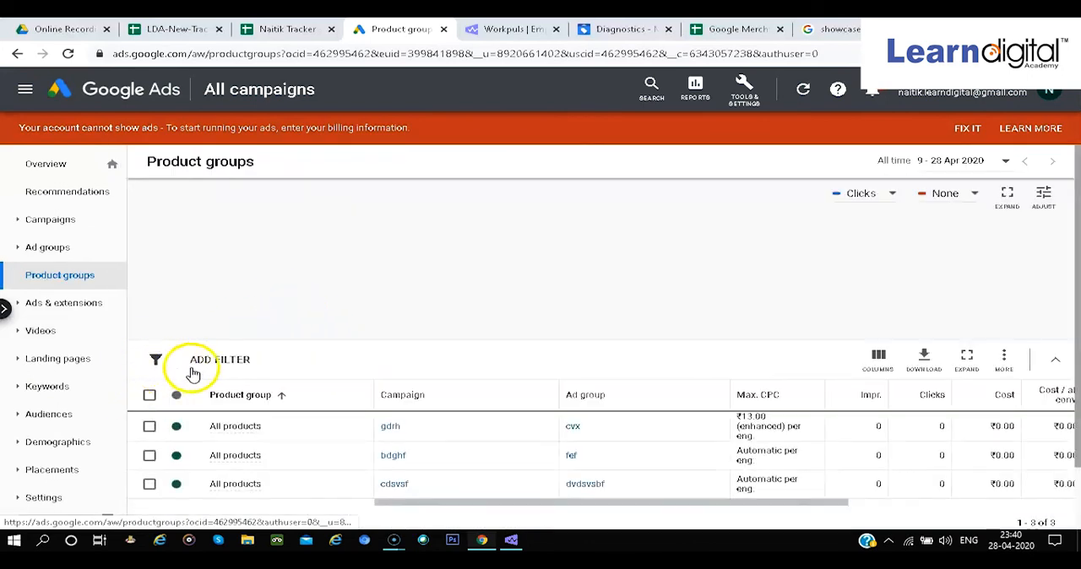
pyautogui.scroll(-1, 245, 434)
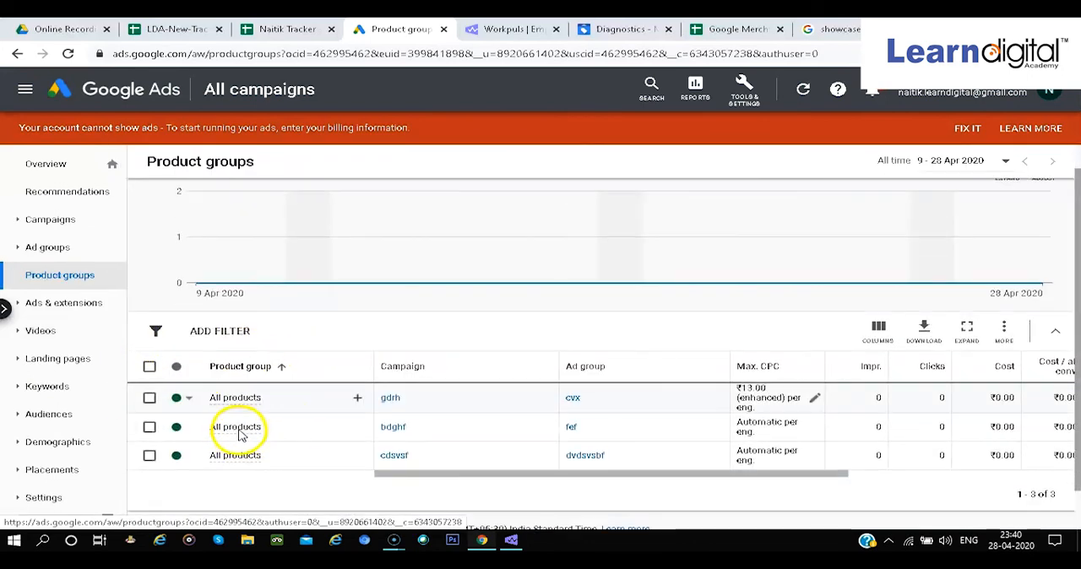
pyautogui.click(361, 398)
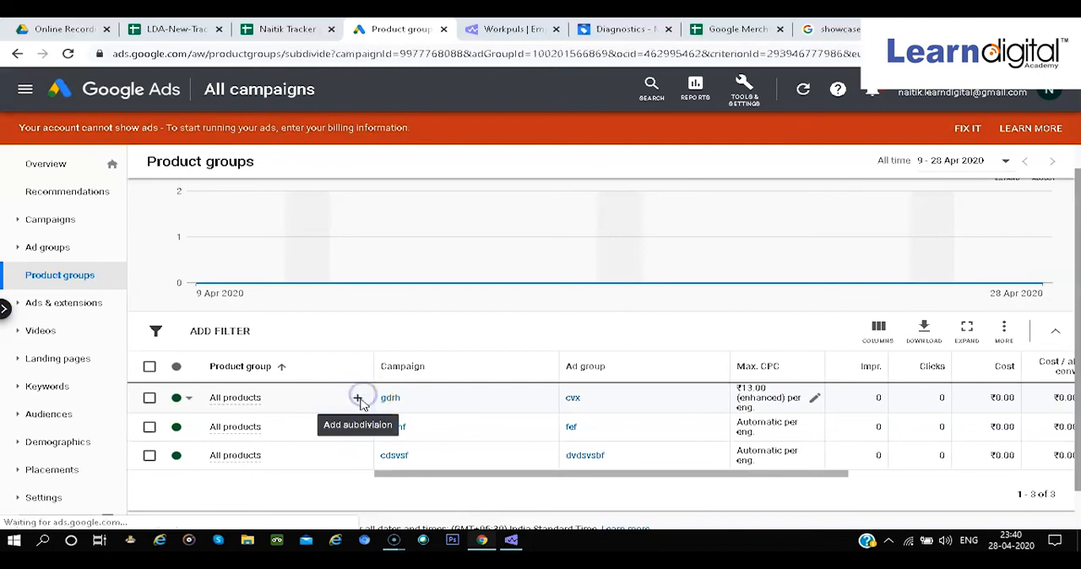
pyautogui.click(644, 257)
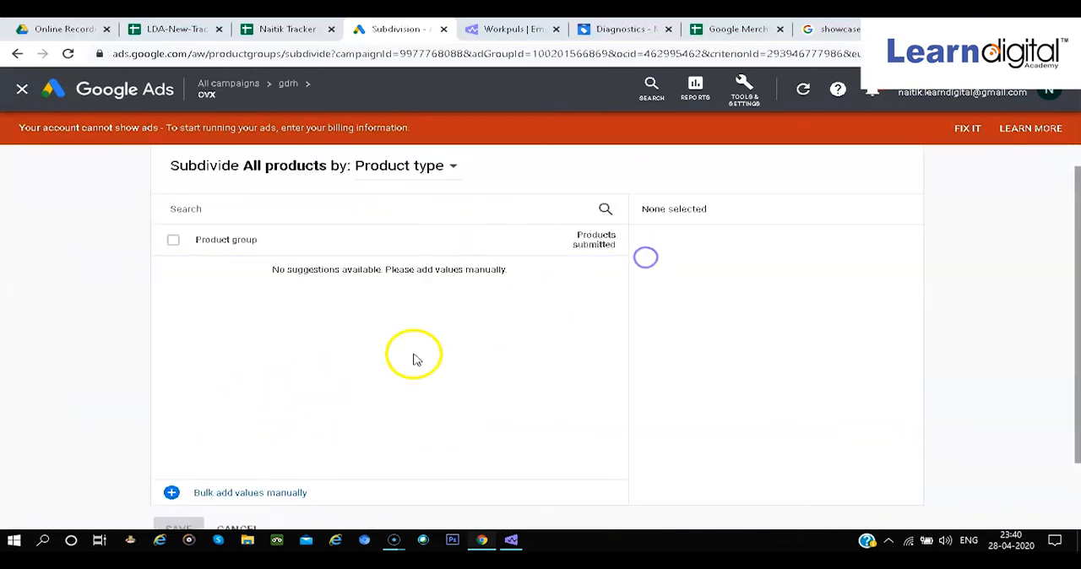
pyautogui.click(235, 530)
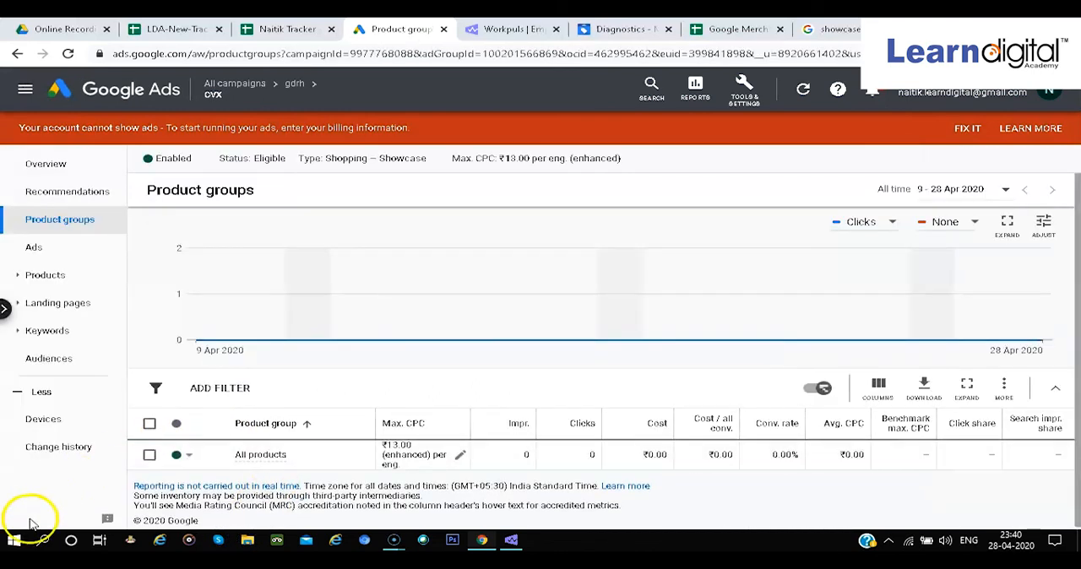